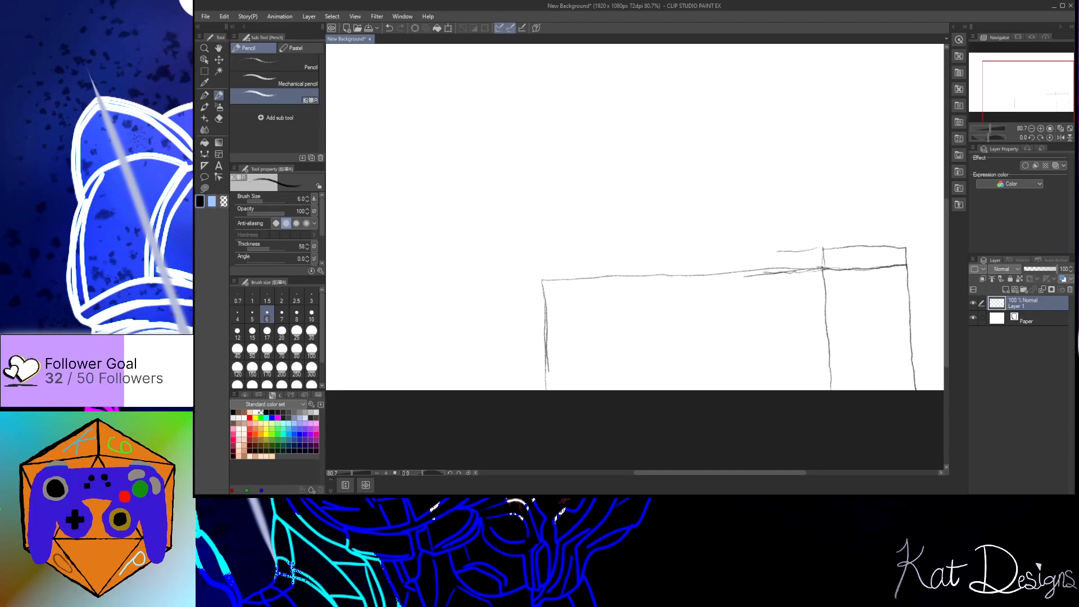
Step: Complete the rough furniture sketch with a second counter edge, tall uprights, a top line and two short shelves in the narrow column
{"action": "mouse_move", "coordinate": [801, 251]}
{"action": "left_mouse_down"}
{"action": "mouse_move", "coordinate": [821, 248]}
{"action": "mouse_move", "coordinate": [556, 264]}
{"action": "left_mouse_up"}
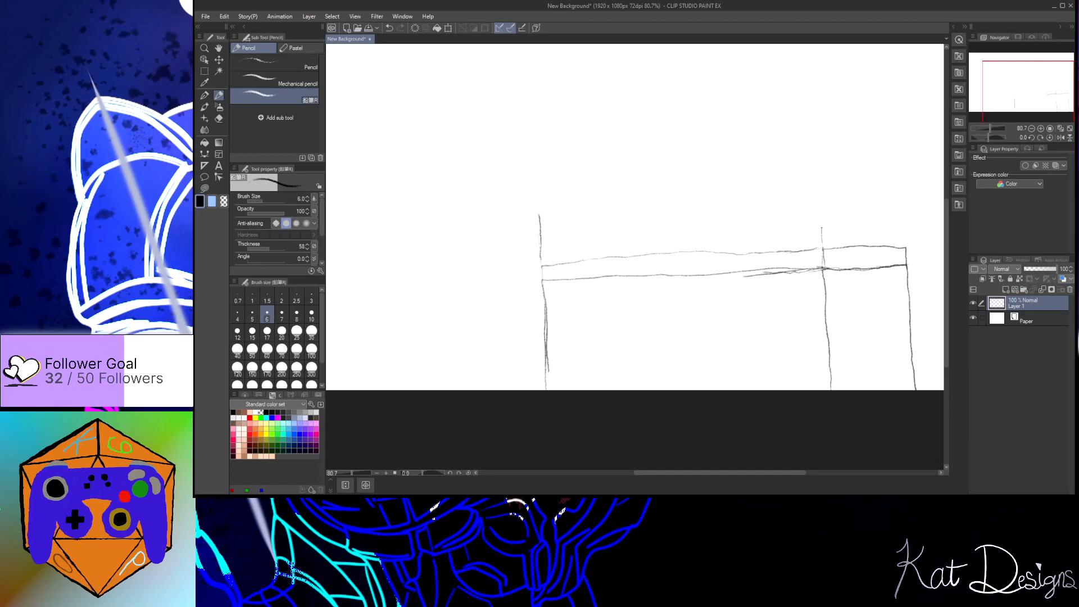
{"action": "left_click_drag", "start_coordinate": [820, 197], "coordinate": [823, 250]}
{"action": "left_click_drag", "start_coordinate": [820, 208], "coordinate": [821, 222]}
{"action": "left_click_drag", "start_coordinate": [900, 177], "coordinate": [901, 196]}
{"action": "mouse_move", "coordinate": [797, 136]}
{"action": "left_mouse_down"}
{"action": "mouse_move", "coordinate": [533, 149]}
{"action": "mouse_move", "coordinate": [537, 202]}
{"action": "left_mouse_up"}
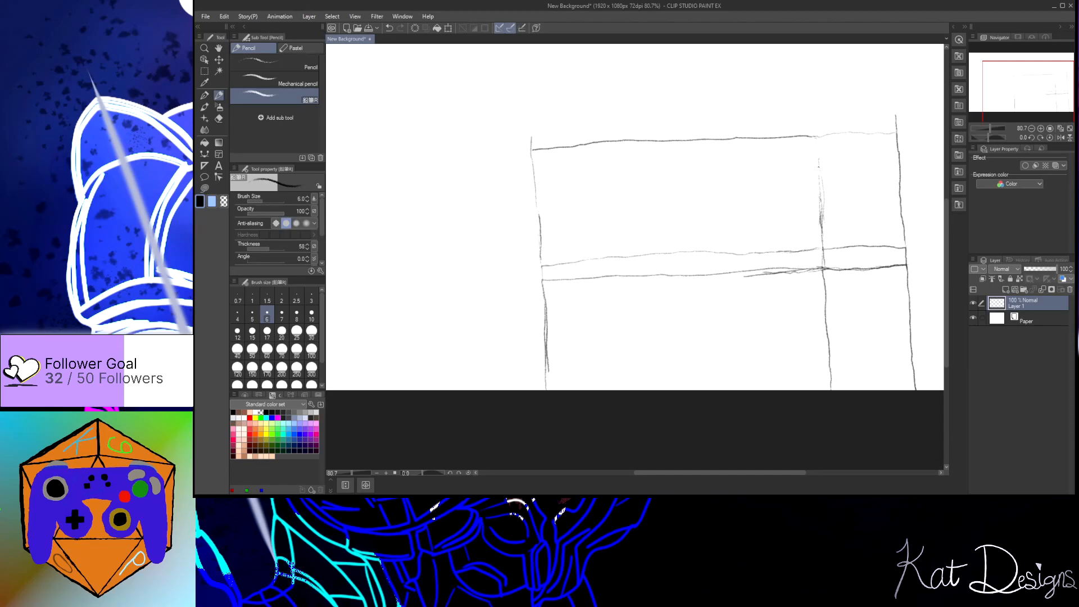
{"action": "left_click_drag", "start_coordinate": [841, 165], "coordinate": [893, 165]}
{"action": "left_click_drag", "start_coordinate": [830, 214], "coordinate": [897, 213]}
Step: Sketch a chair-like shape beside the furniture frame, with a narrow rounded top, wide shoulders, two inner vertical lines and inner panel details
{"action": "left_click_drag", "start_coordinate": [712, 478], "coordinate": [654, 477]}
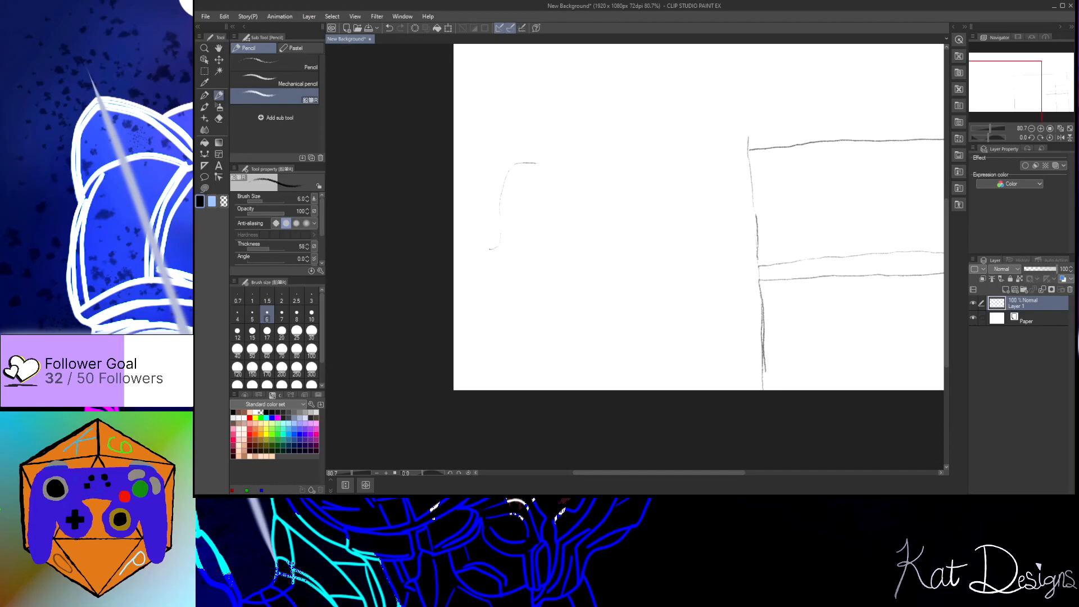
{"action": "left_click_drag", "start_coordinate": [459, 269], "coordinate": [460, 369]}
{"action": "left_click_drag", "start_coordinate": [457, 329], "coordinate": [459, 382]}
{"action": "mouse_move", "coordinate": [559, 191]}
{"action": "left_mouse_down"}
{"action": "mouse_move", "coordinate": [558, 227]}
{"action": "mouse_move", "coordinate": [592, 250]}
{"action": "mouse_move", "coordinate": [608, 248]}
{"action": "left_mouse_up"}
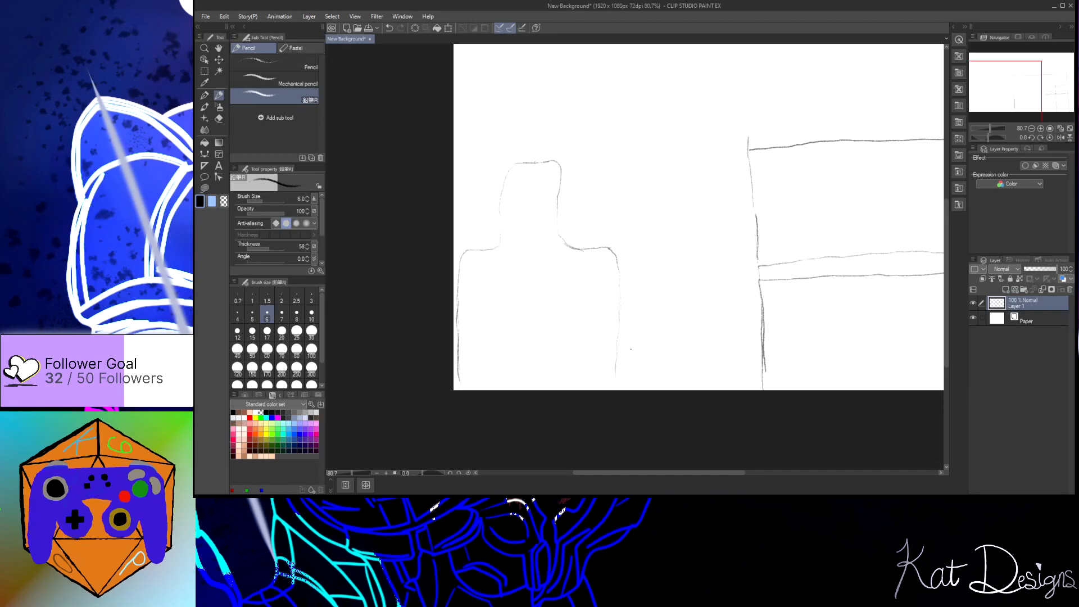
{"action": "left_click_drag", "start_coordinate": [573, 250], "coordinate": [567, 382]}
{"action": "left_click_drag", "start_coordinate": [501, 258], "coordinate": [508, 388]}
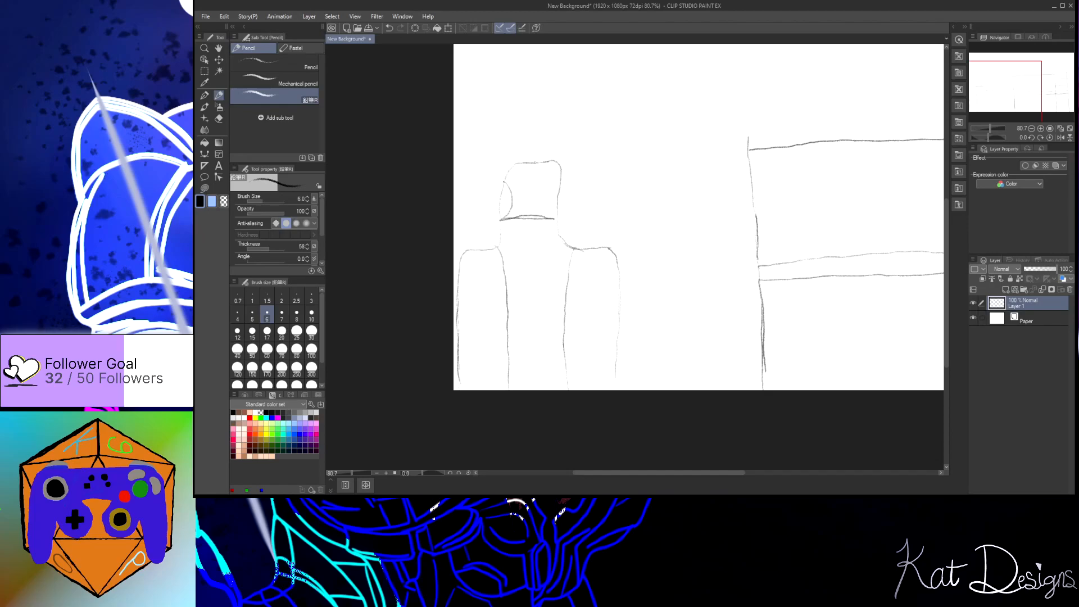
{"action": "mouse_move", "coordinate": [516, 189]}
{"action": "left_mouse_down"}
{"action": "mouse_move", "coordinate": [557, 180]}
{"action": "mouse_move", "coordinate": [549, 212]}
{"action": "left_mouse_up"}
Step: Add a new raster layer above the furniture sketch
{"action": "left_click_drag", "start_coordinate": [678, 474], "coordinate": [718, 474]}
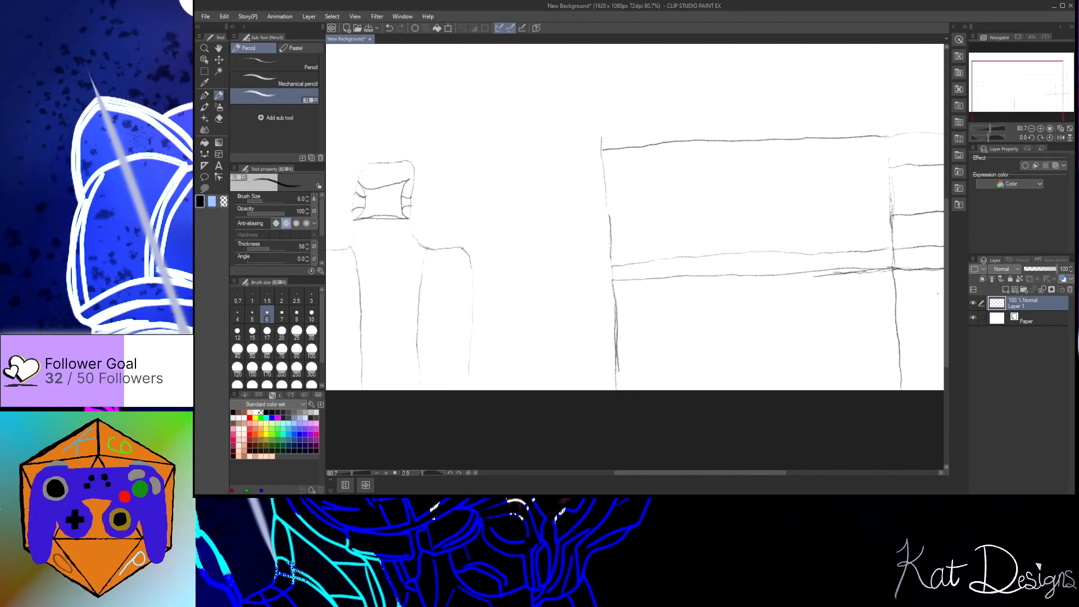
{"action": "left_click_drag", "start_coordinate": [946, 305], "coordinate": [950, 286]}
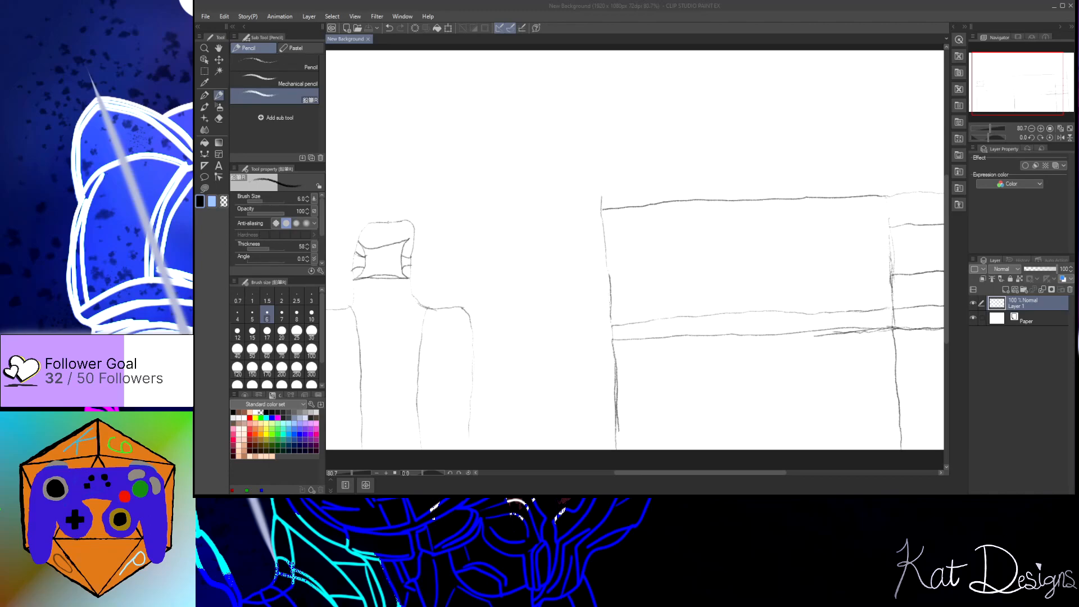
{"action": "left_click", "coordinate": [777, 55]}
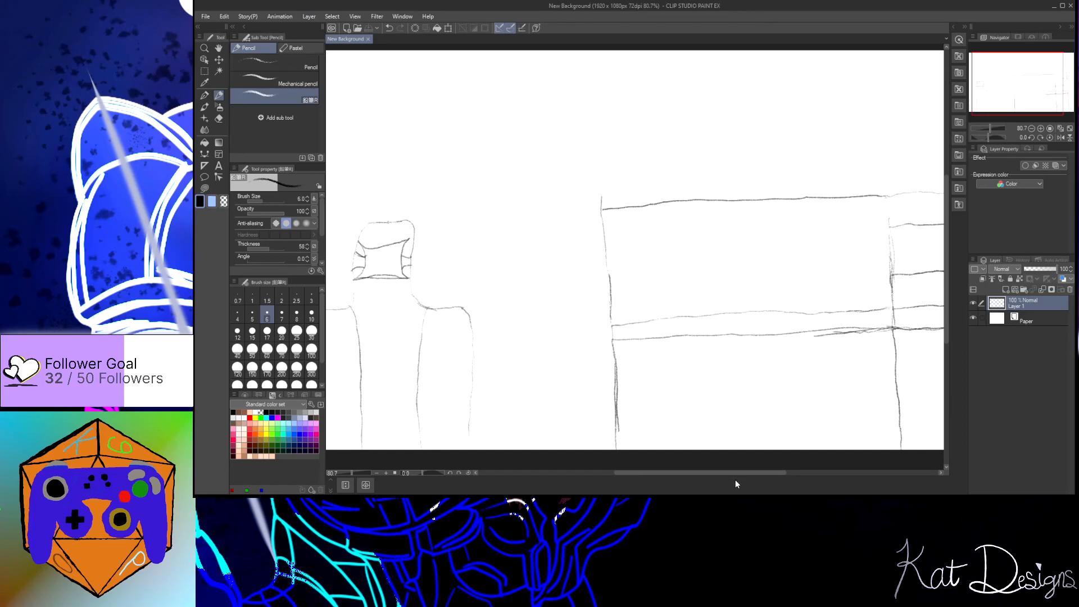
{"action": "left_click_drag", "start_coordinate": [734, 472], "coordinate": [768, 473]}
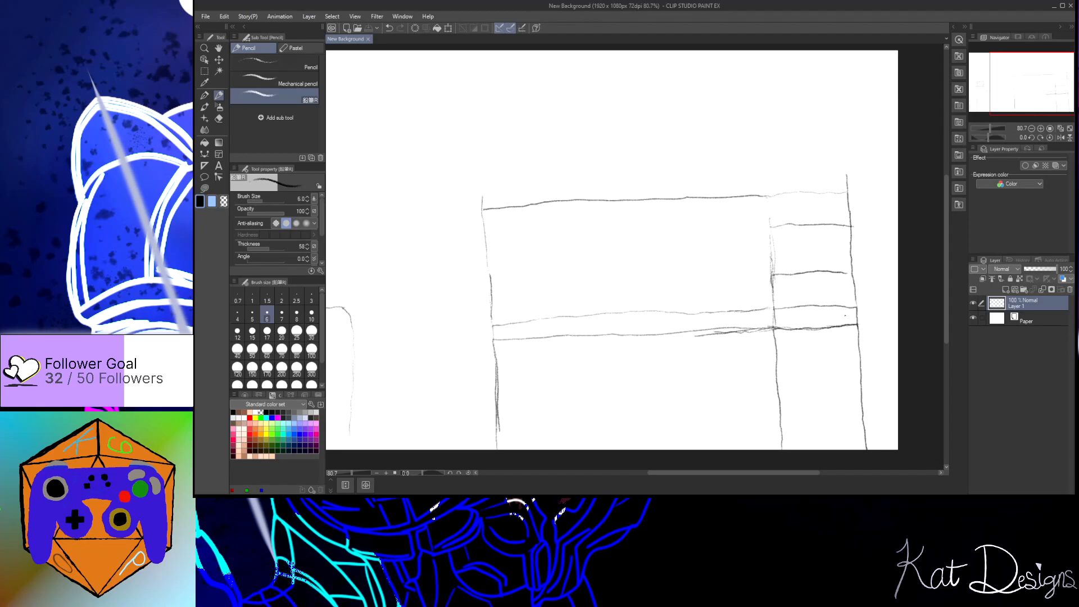
{"action": "key", "text": "ctrl+shift+n"}
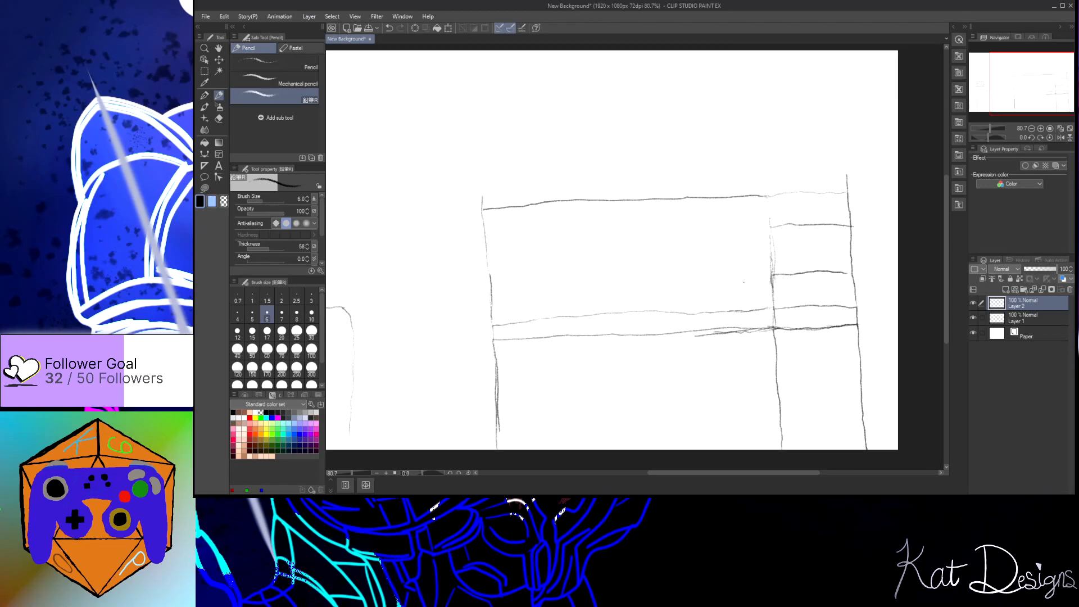
{"action": "left_click", "coordinate": [205, 154]}
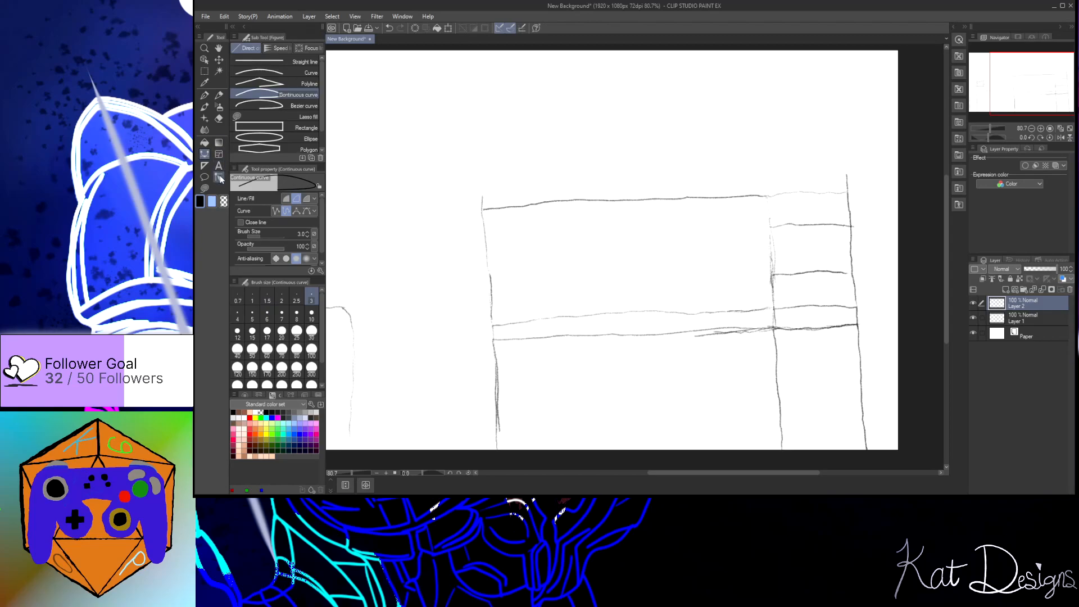
{"action": "left_click", "coordinate": [205, 167]}
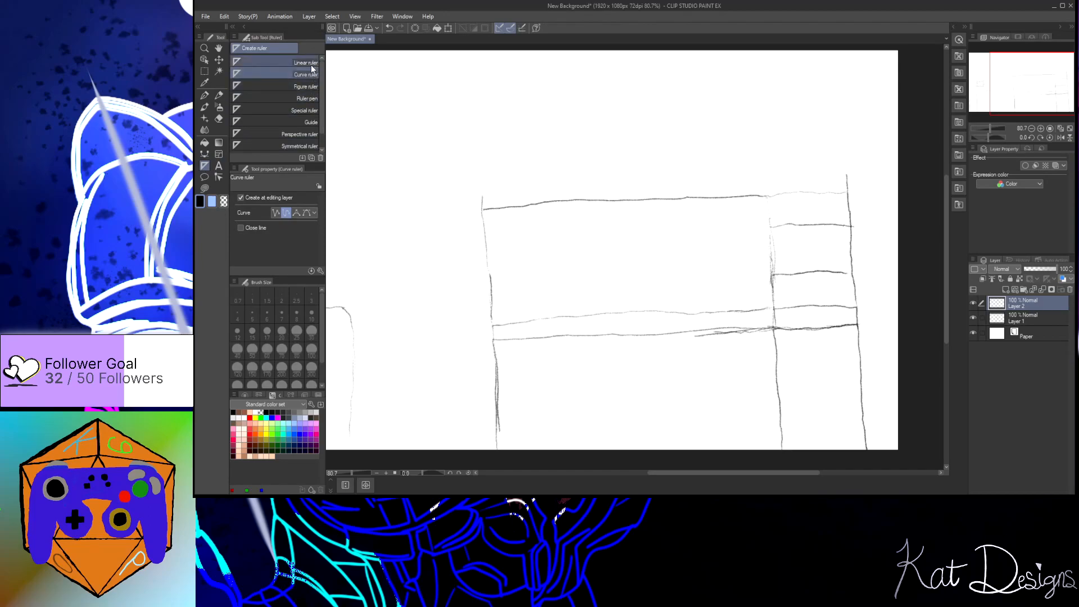
{"action": "left_click", "coordinate": [309, 86]}
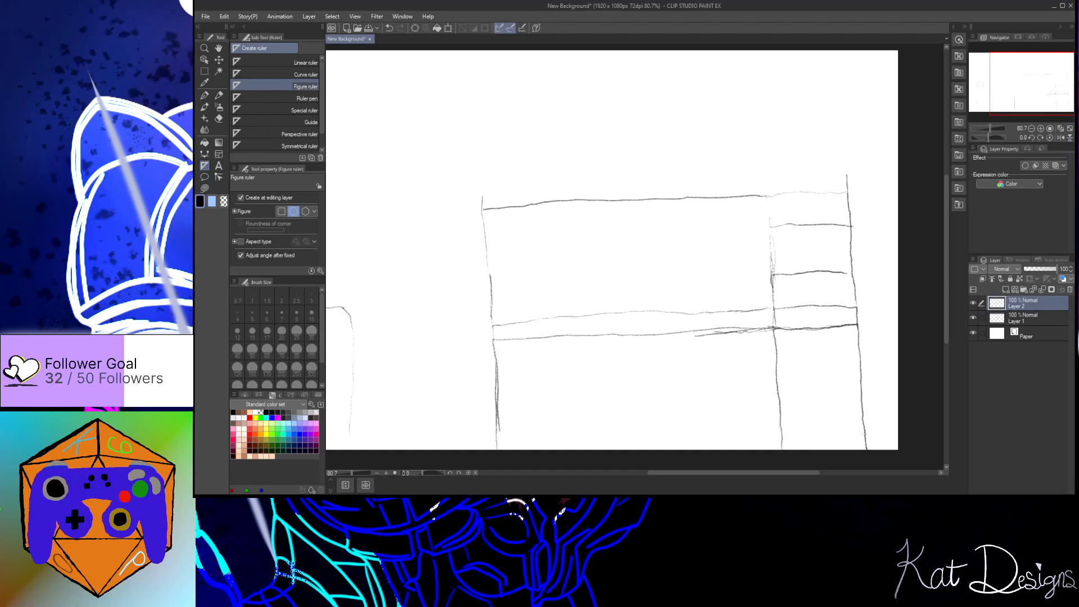
{"action": "left_click_drag", "start_coordinate": [866, 449], "coordinate": [773, 331]}
{"action": "left_click", "coordinate": [843, 414]}
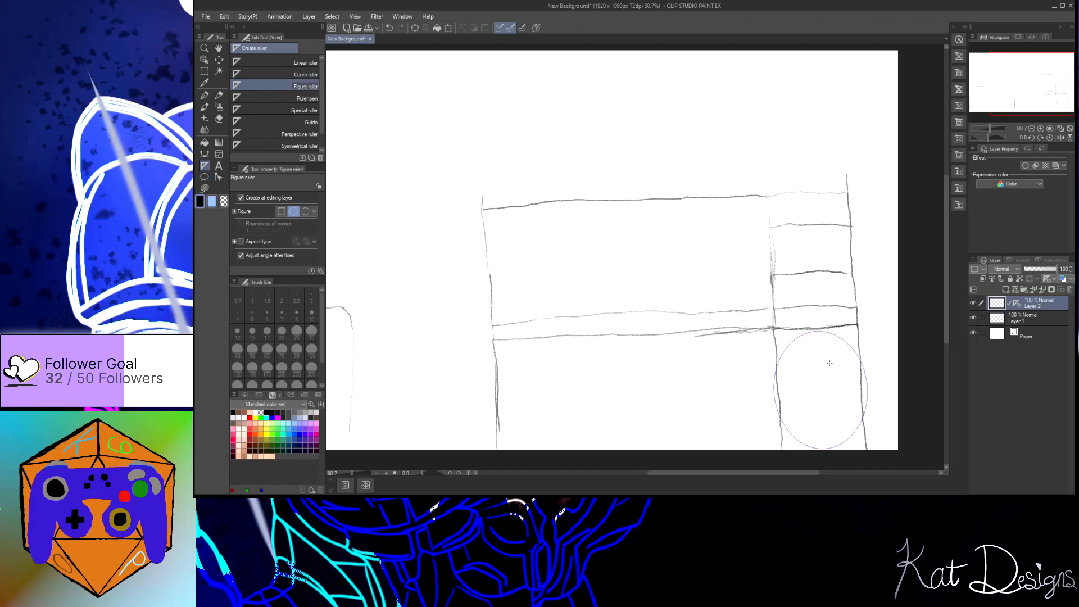
{"action": "key", "text": "ctrl+z"}
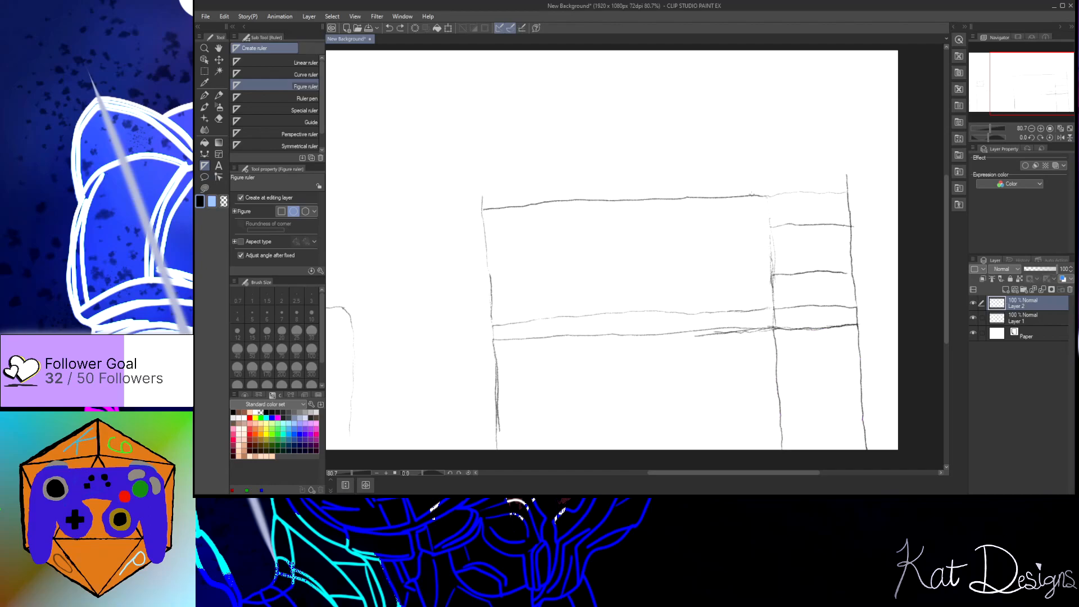
Step: Lay linear rulers along the lower furniture section: both outer verticals, the counter line and the inner divider, checking them against the Layer 1 sketch
{"action": "left_click", "coordinate": [308, 60]}
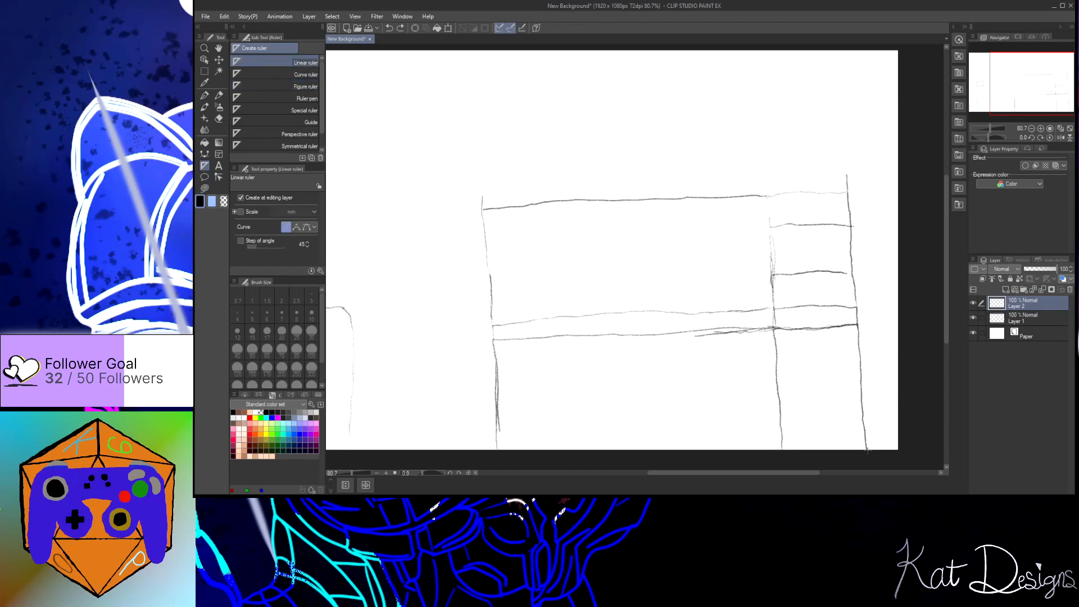
{"action": "left_click_drag", "start_coordinate": [867, 450], "coordinate": [866, 431]}
{"action": "left_click_drag", "start_coordinate": [865, 399], "coordinate": [867, 313]}
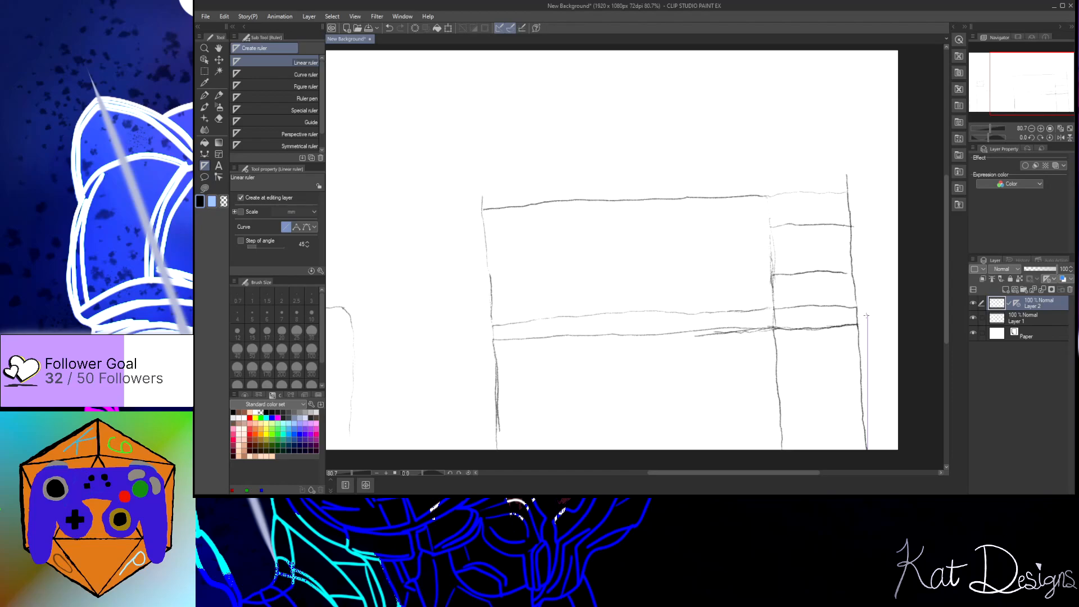
{"action": "left_click_drag", "start_coordinate": [851, 316], "coordinate": [491, 316]}
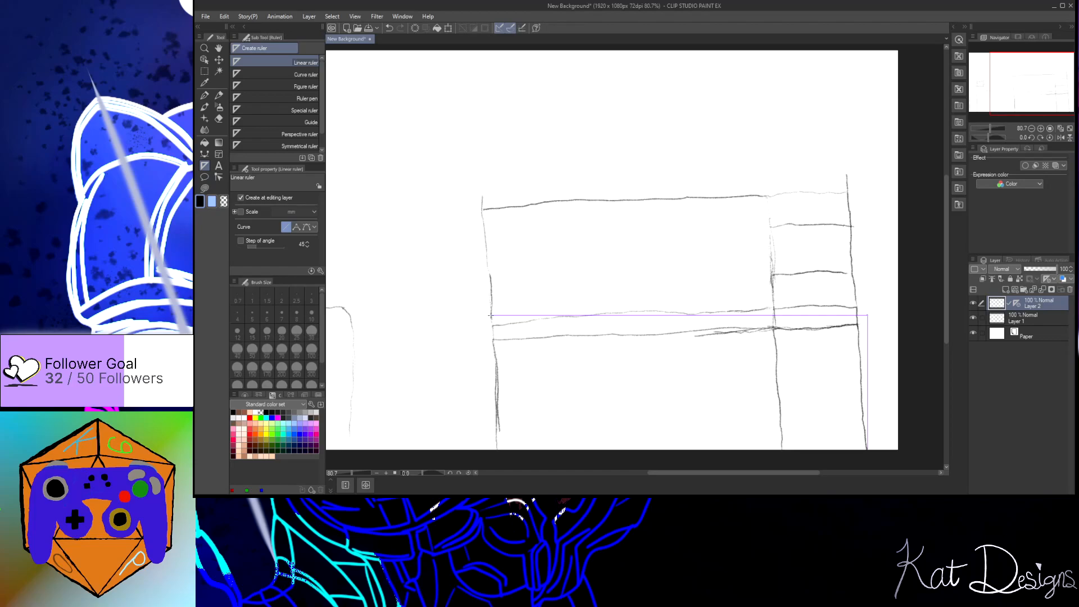
{"action": "left_click_drag", "start_coordinate": [491, 315], "coordinate": [492, 449]}
{"action": "left_click_drag", "start_coordinate": [774, 318], "coordinate": [775, 451]}
{"action": "left_click", "coordinate": [973, 318]}
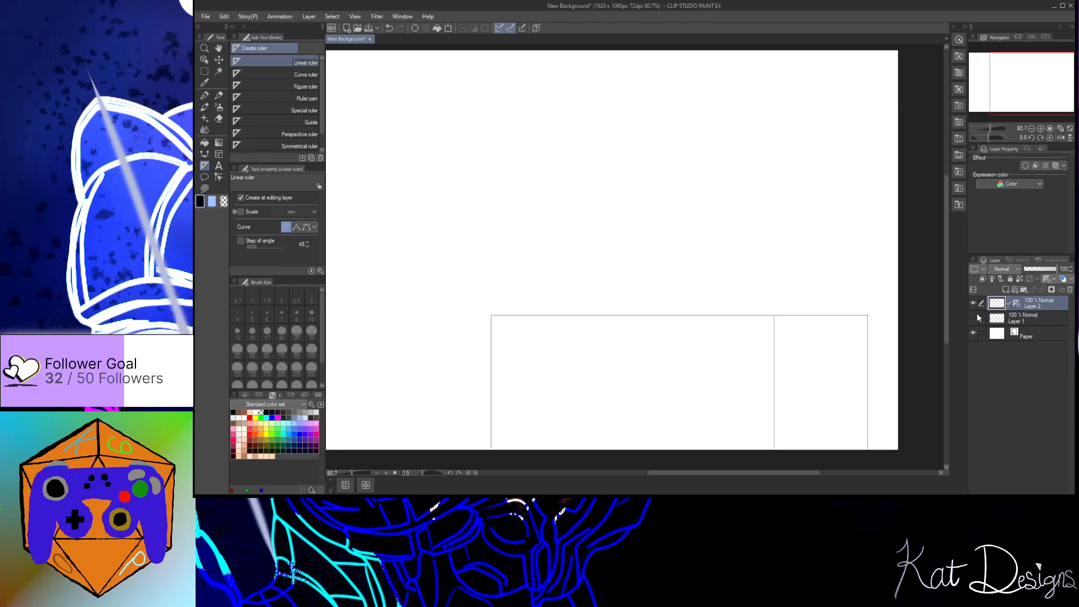
{"action": "left_click", "coordinate": [976, 318]}
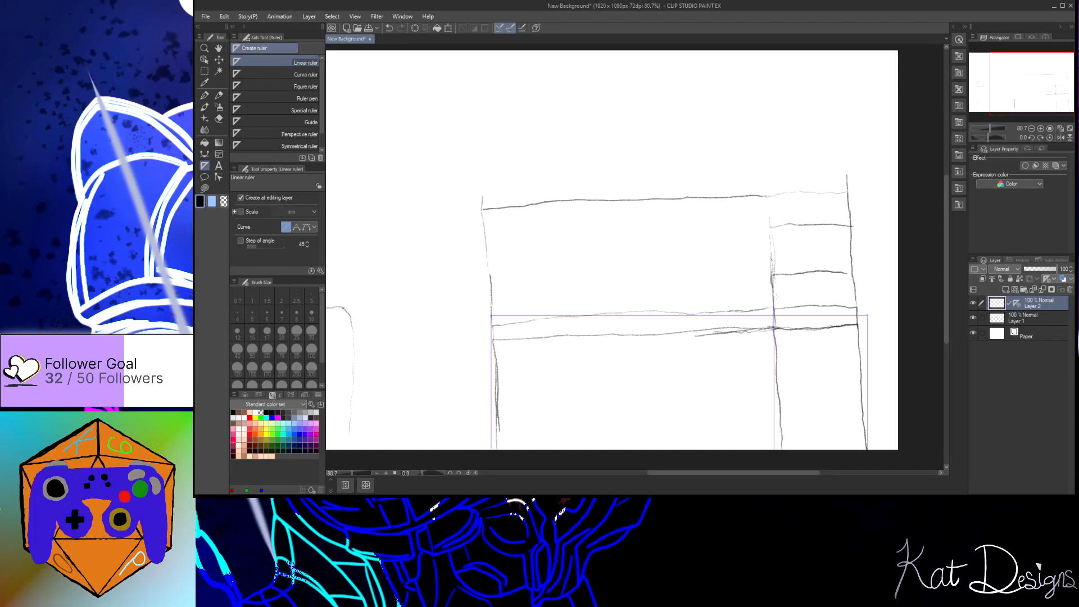
{"action": "left_click_drag", "start_coordinate": [783, 295], "coordinate": [860, 297]}
{"action": "left_click_drag", "start_coordinate": [859, 296], "coordinate": [857, 296]}
{"action": "key", "text": "ctrl+z"}
{"action": "key", "text": "ctrl+z"}
Step: Add horizontal linear rulers just above the counter line across the wide and narrow sections to give the counter its thickness
{"action": "left_click_drag", "start_coordinate": [743, 296], "coordinate": [489, 298]}
{"action": "left_click_drag", "start_coordinate": [489, 298], "coordinate": [489, 297]}
{"action": "left_click_drag", "start_coordinate": [797, 296], "coordinate": [860, 296]}
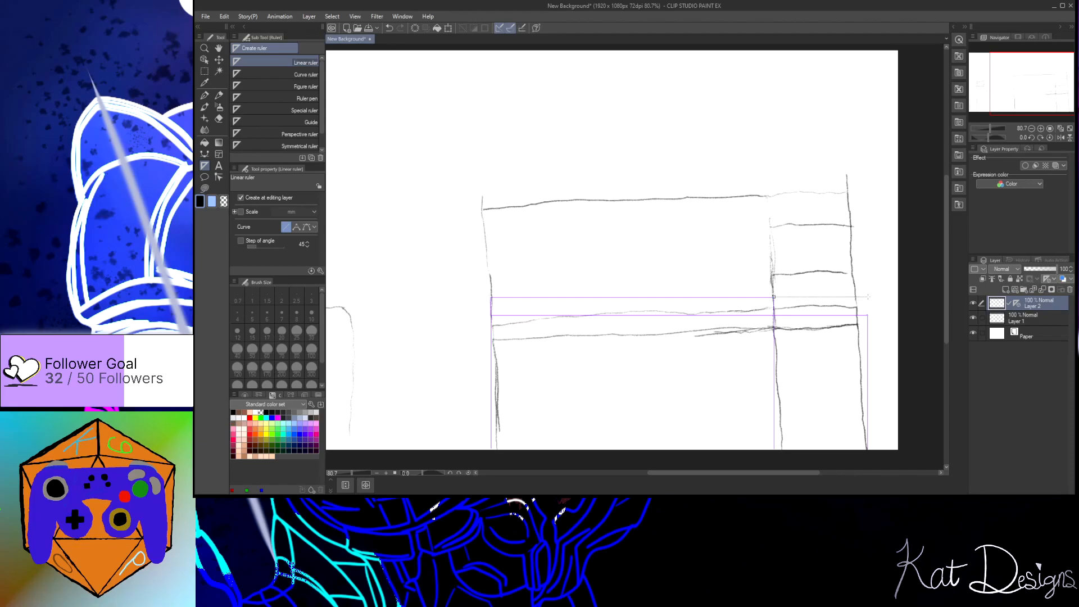
{"action": "left_click_drag", "start_coordinate": [868, 296], "coordinate": [866, 296]}
Step: Compare the counter rulers with the rough sketch by hiding and showing Layer 1
{"action": "left_click", "coordinate": [974, 318]}
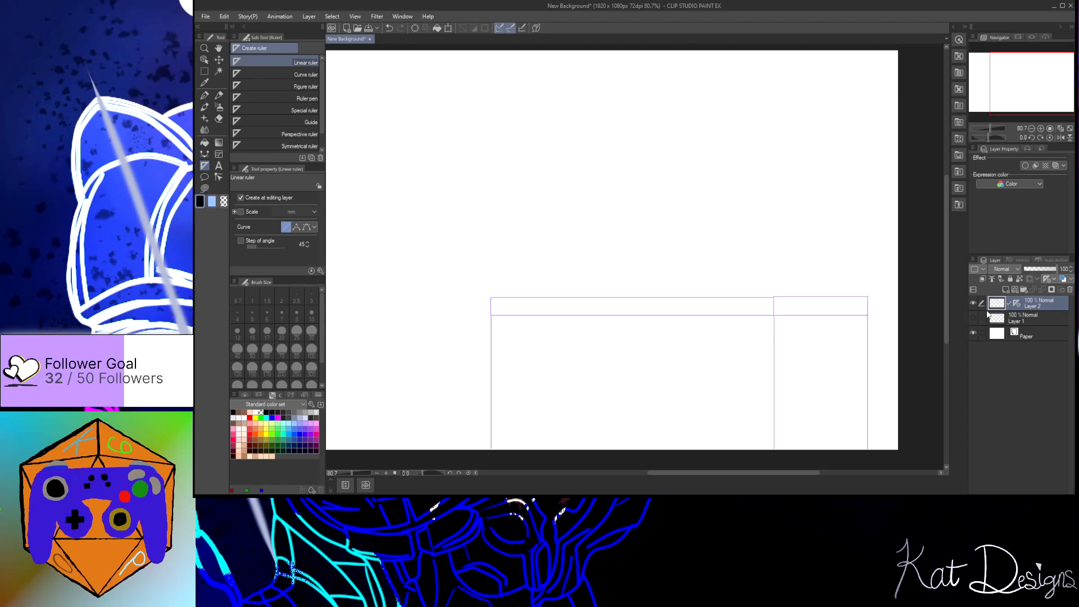
{"action": "left_click", "coordinate": [973, 319]}
{"action": "left_click", "coordinate": [973, 319]}
{"action": "left_click", "coordinate": [973, 316]}
{"action": "left_click", "coordinate": [973, 315]}
{"action": "scroll", "coordinate": [324, 144], "scroll_direction": "down", "scroll_amount": 1}
{"action": "scroll", "coordinate": [325, 143], "scroll_direction": "up", "scroll_amount": 1}
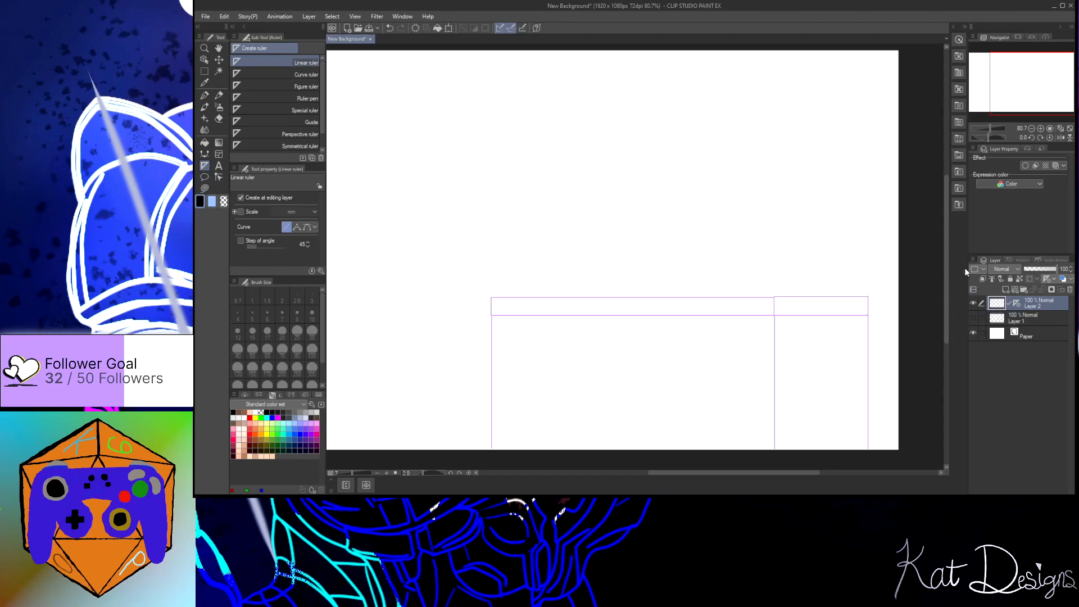
{"action": "left_click", "coordinate": [973, 319]}
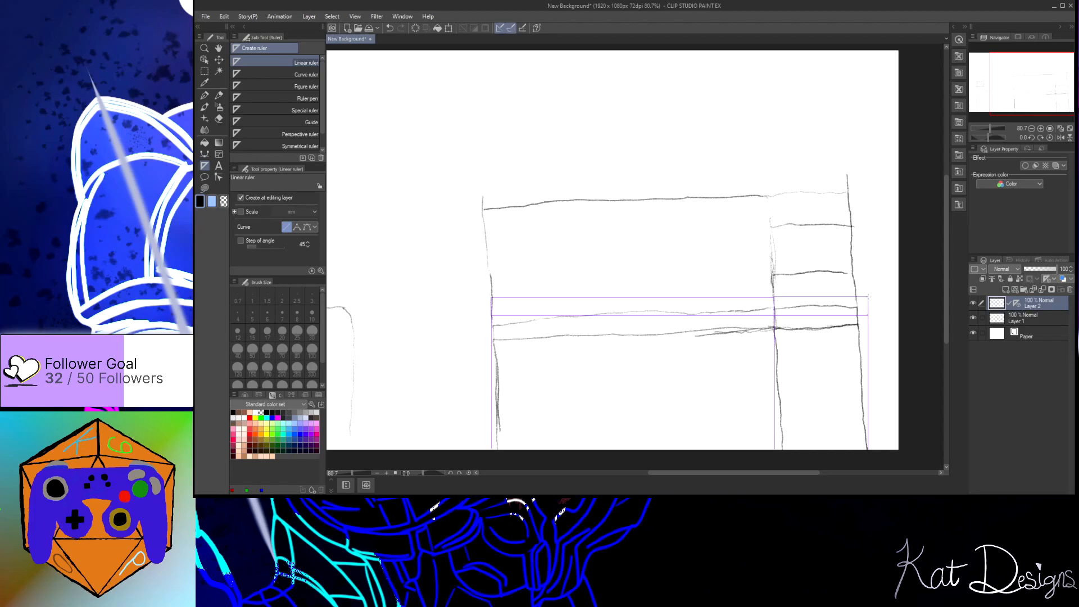
Step: Lay linear rulers for the upper frame above the counter: both outer verticals, the top edge and the divider between the sections
{"action": "left_click_drag", "start_coordinate": [868, 297], "coordinate": [869, 113]}
{"action": "left_click_drag", "start_coordinate": [868, 114], "coordinate": [869, 114]}
{"action": "left_click_drag", "start_coordinate": [868, 114], "coordinate": [479, 113]}
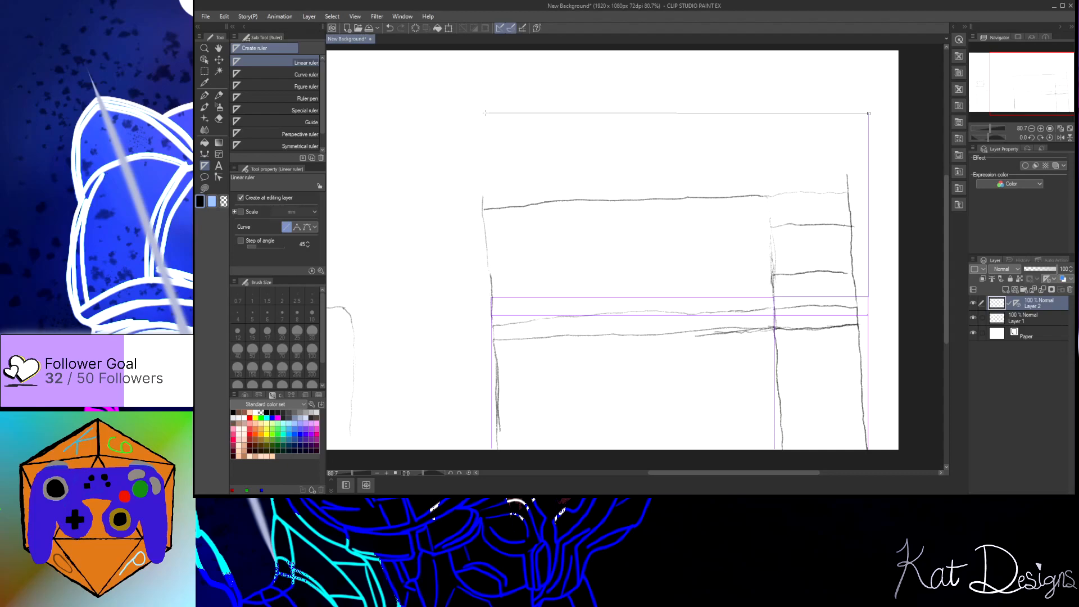
{"action": "left_click_drag", "start_coordinate": [485, 113], "coordinate": [481, 112]}
{"action": "left_click_drag", "start_coordinate": [491, 290], "coordinate": [491, 85]}
{"action": "left_click_drag", "start_coordinate": [774, 300], "coordinate": [774, 114]}
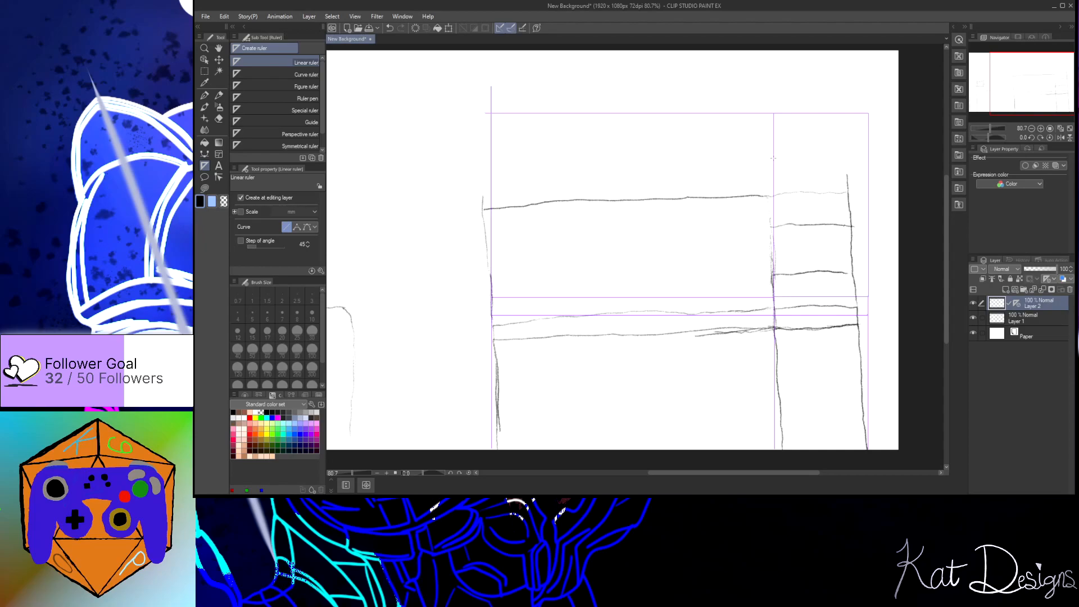
Step: Add two horizontal linear rulers as shelves in the narrow upper section and check the ruler layout with the sketch hidden and shown
{"action": "left_click_drag", "start_coordinate": [787, 159], "coordinate": [869, 160]}
{"action": "left_click_drag", "start_coordinate": [774, 246], "coordinate": [870, 246]}
{"action": "left_click", "coordinate": [974, 317]}
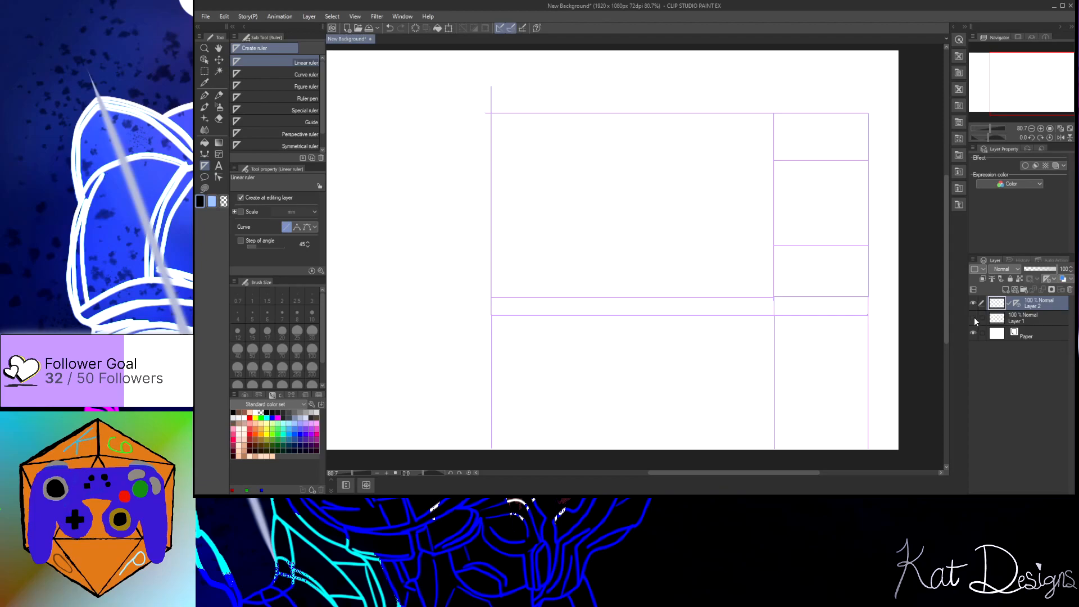
{"action": "left_click", "coordinate": [974, 318]}
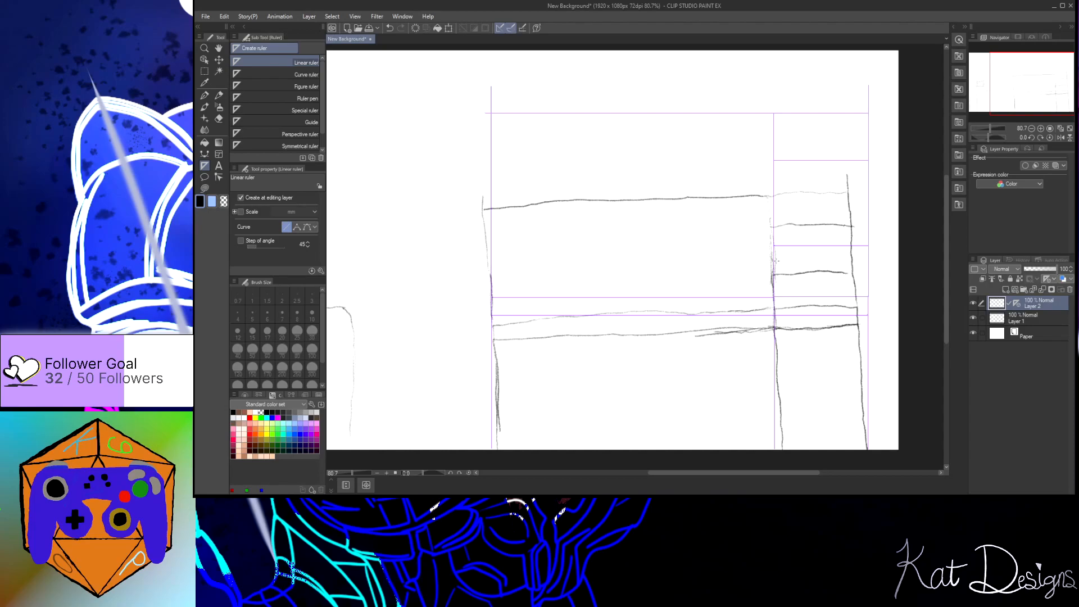
{"action": "left_click", "coordinate": [973, 318]}
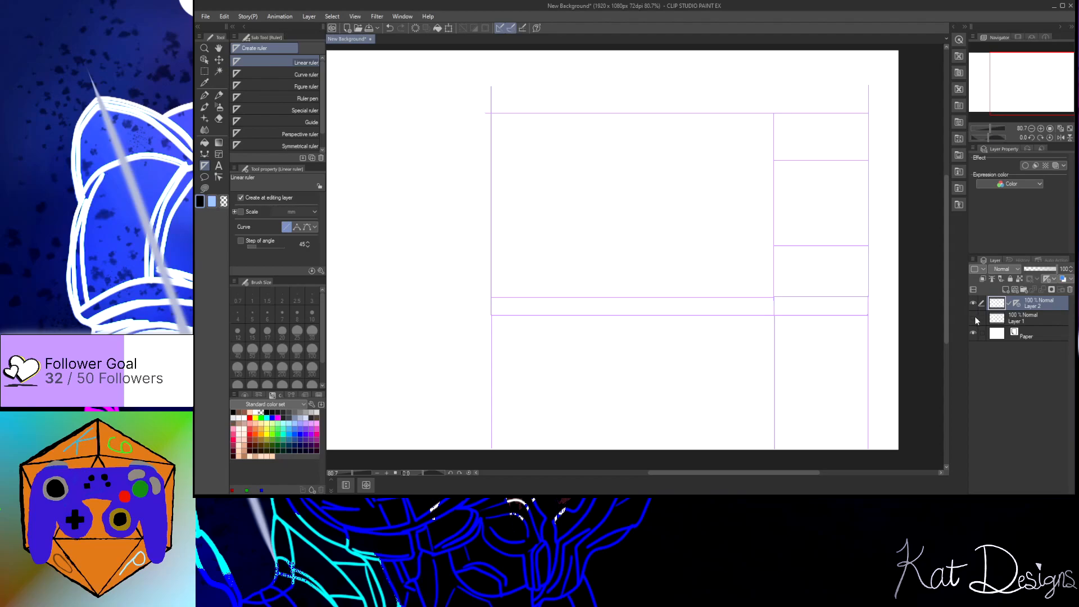
{"action": "left_click", "coordinate": [975, 318]}
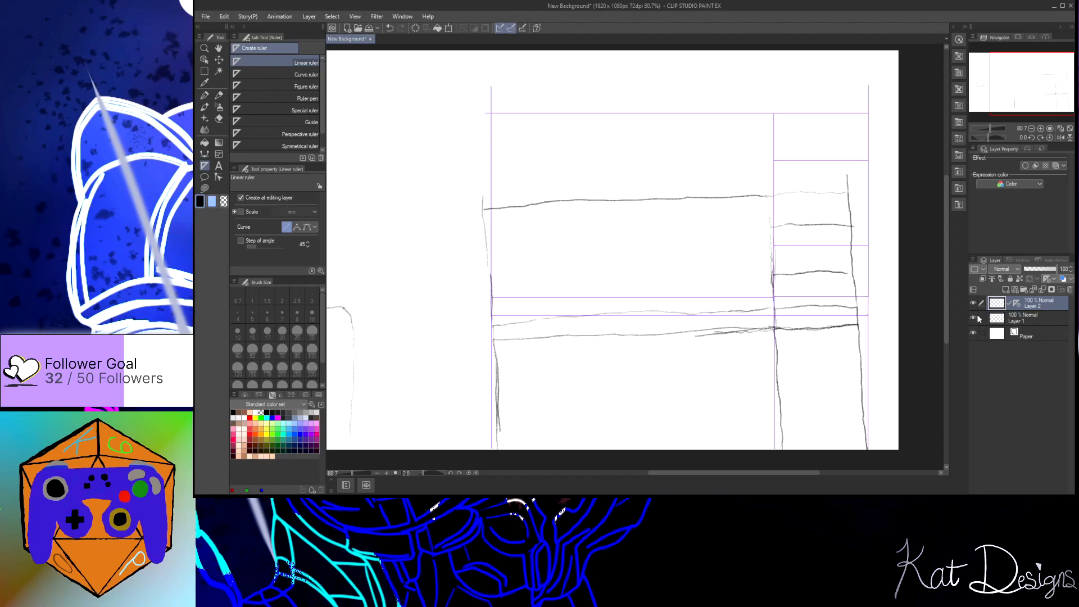
Step: Add a new raster layer, place it between the ruler layer and the sketch layer, and make it the active layer
{"action": "left_click", "coordinate": [1005, 290]}
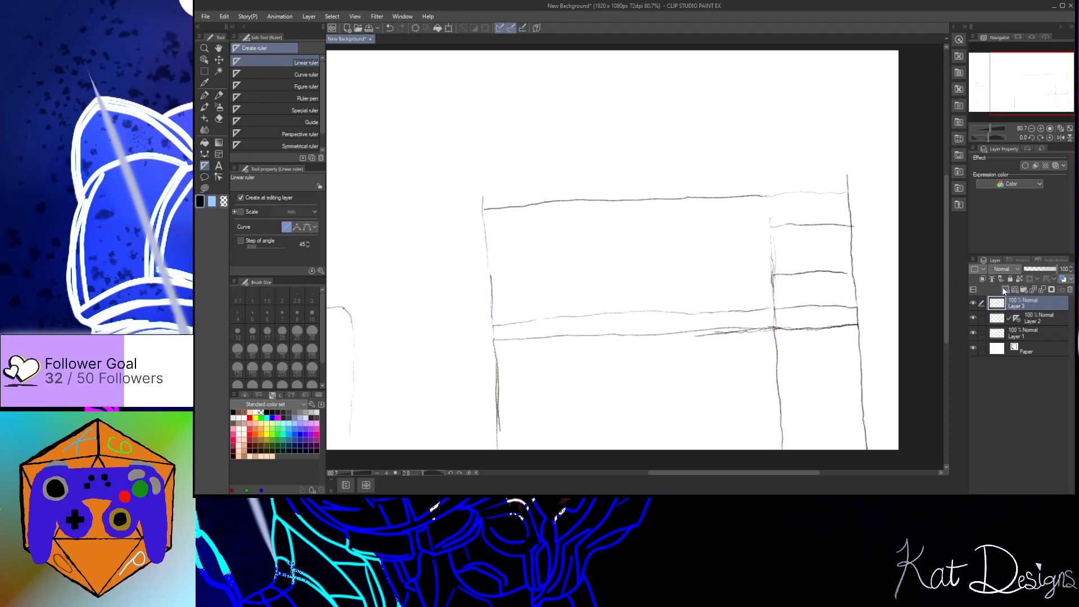
{"action": "left_click", "coordinate": [998, 320]}
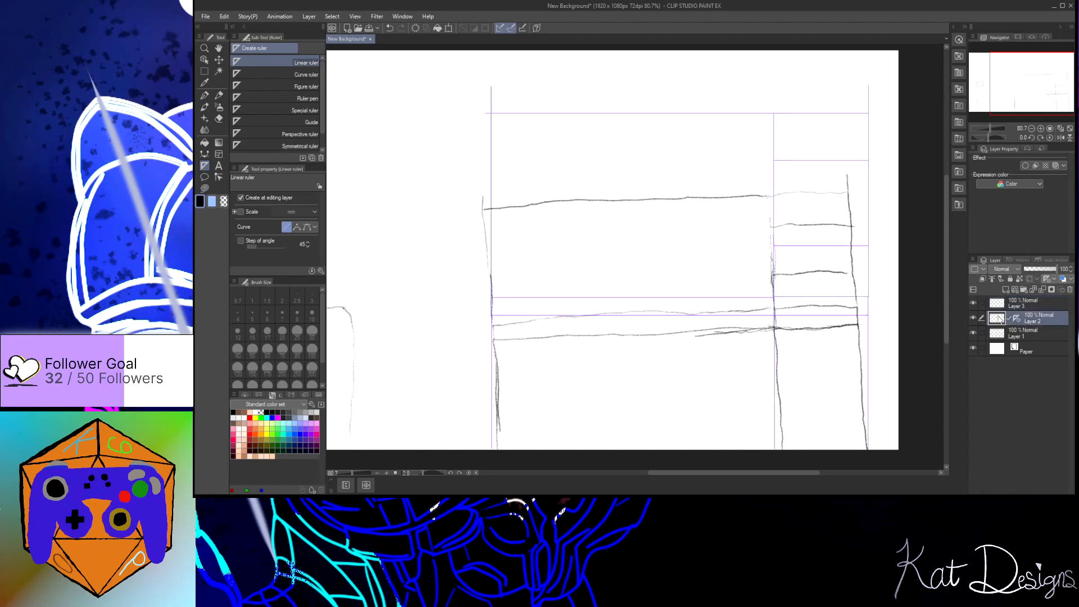
{"action": "left_click", "coordinate": [1035, 303]}
{"action": "left_click_drag", "start_coordinate": [1024, 306], "coordinate": [1027, 331]}
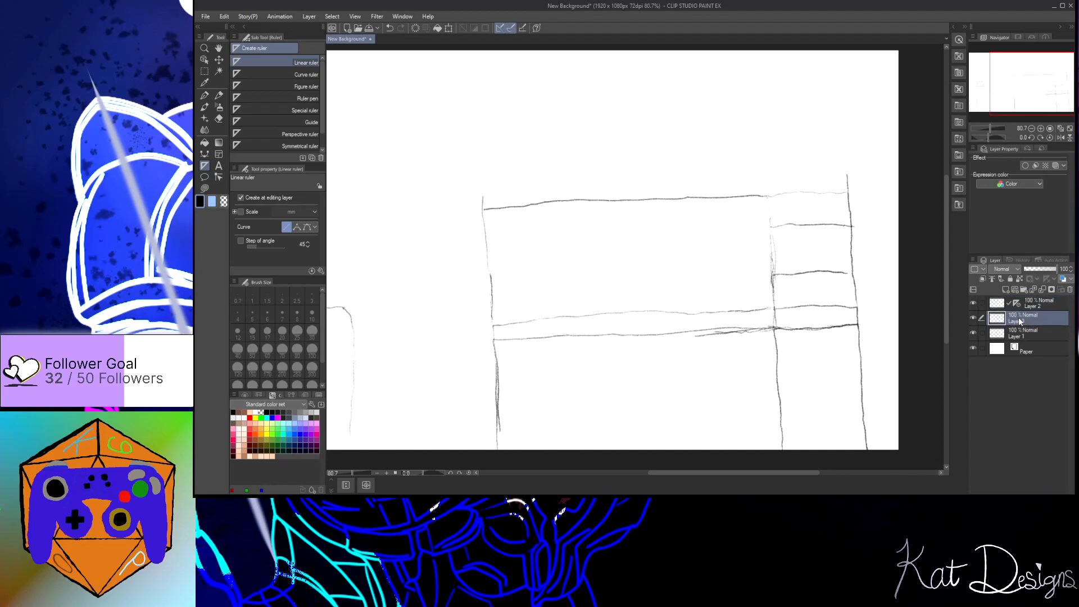
{"action": "left_click", "coordinate": [1038, 307]}
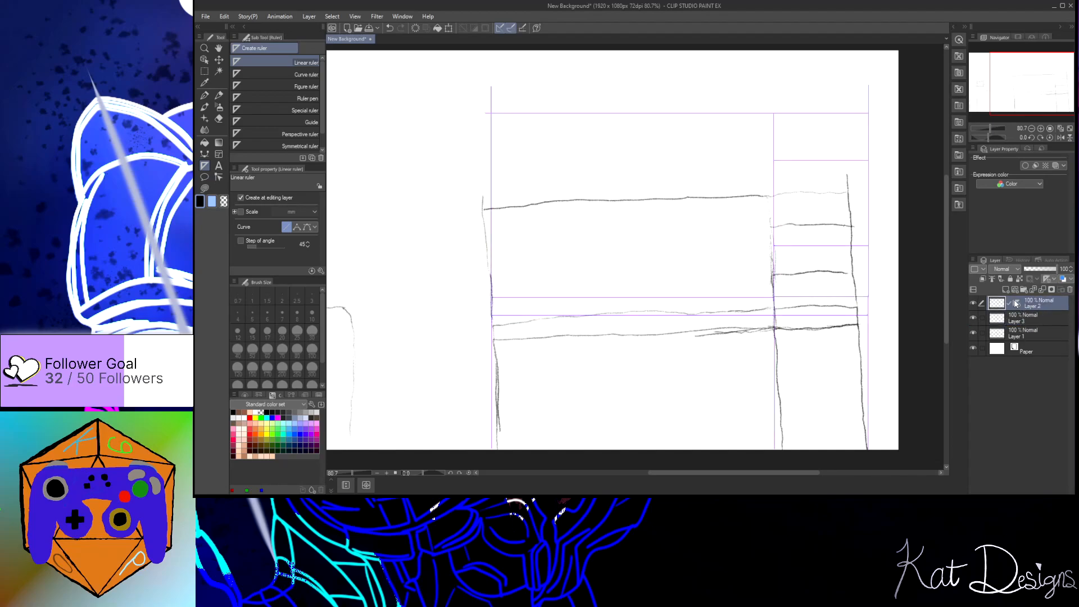
{"action": "left_click", "coordinate": [1024, 320]}
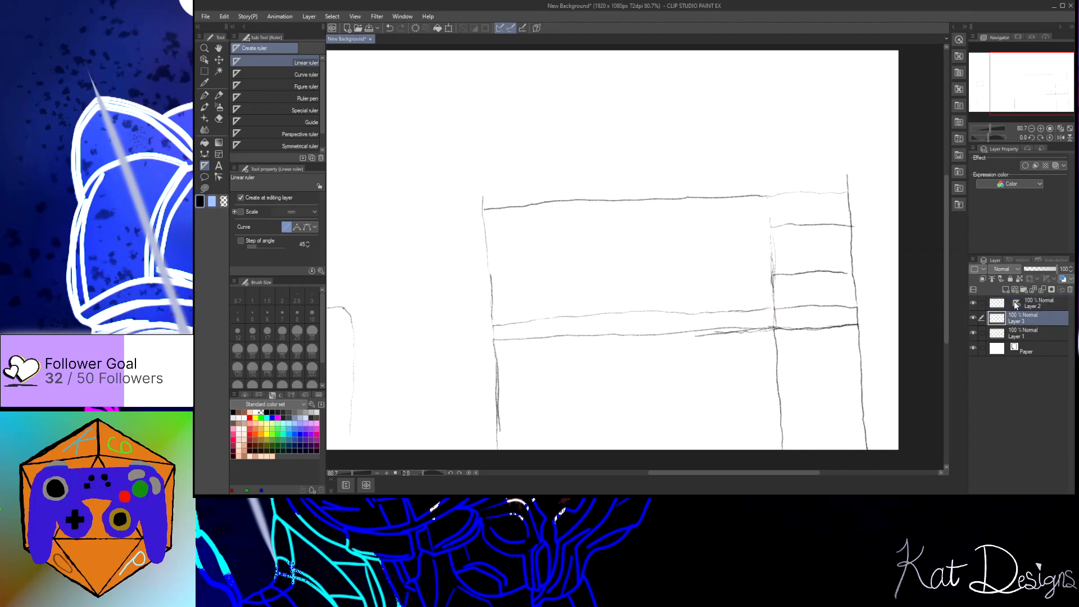
Step: Display the Layer 2 rulers while keeping Layer 3 as the drawing layer, and undo the stray ruler mark
{"action": "left_click", "coordinate": [982, 303]}
{"action": "left_click", "coordinate": [1040, 318]}
{"action": "left_click", "coordinate": [982, 303]}
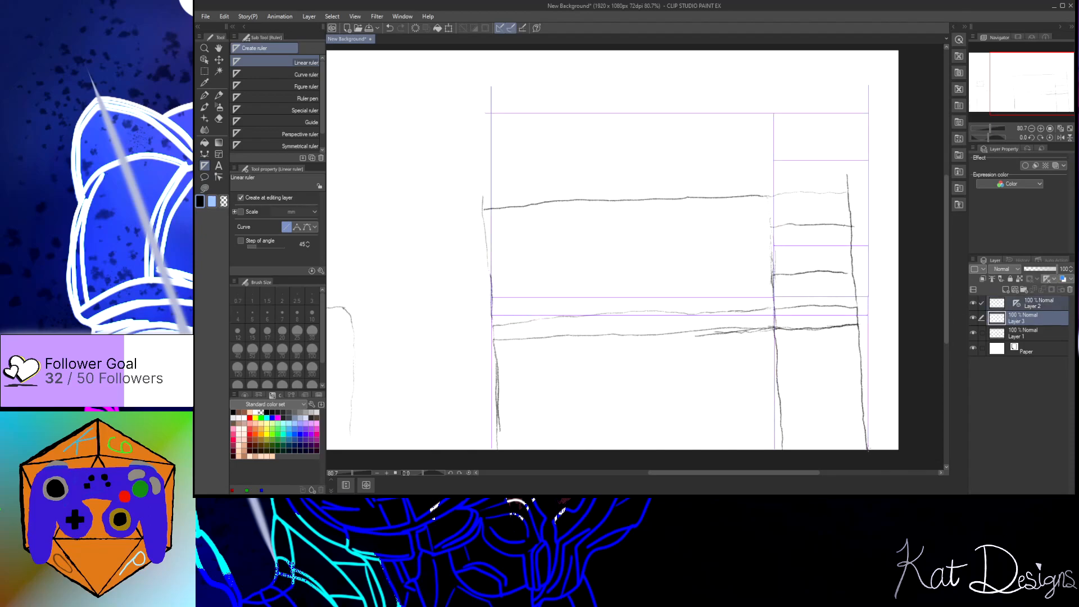
{"action": "left_click_drag", "start_coordinate": [867, 414], "coordinate": [868, 416]}
{"action": "key", "text": "ctrl+z"}
Step: Trace the two verticals and the connecting counter edge of the narrow lower section in pencil on Layer 3
{"action": "left_click", "coordinate": [218, 95]}
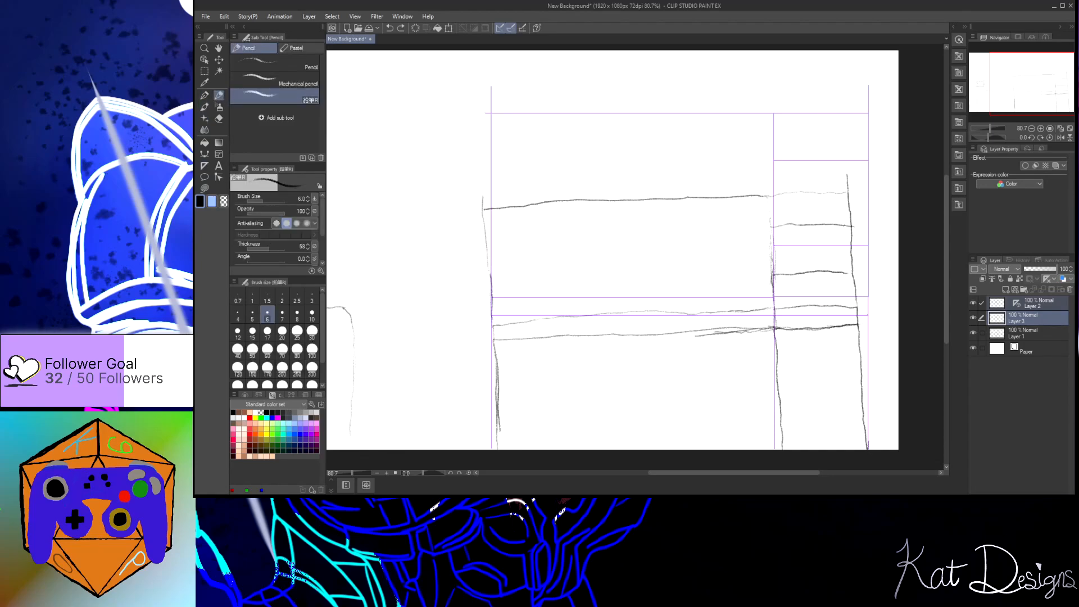
{"action": "left_click_drag", "start_coordinate": [868, 425], "coordinate": [871, 322]}
{"action": "left_click_drag", "start_coordinate": [775, 428], "coordinate": [775, 325]}
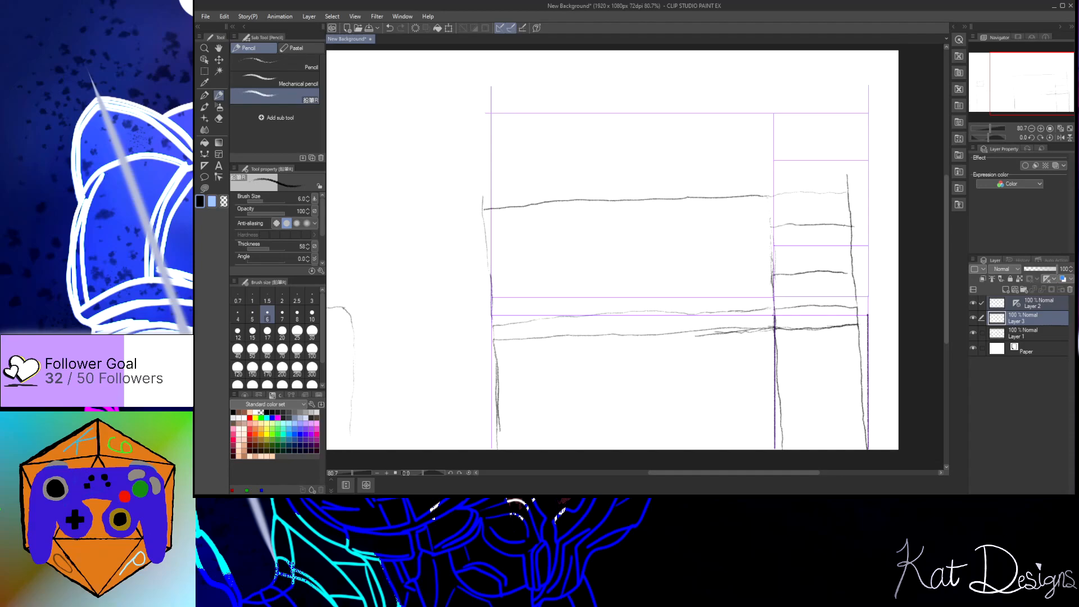
{"action": "left_click_drag", "start_coordinate": [790, 315], "coordinate": [868, 315]}
Step: Toggle Layer 2's visibility to check the lines, move Layer 3 above it, and display its rulers again
{"action": "left_click", "coordinate": [972, 302]}
{"action": "left_click", "coordinate": [972, 302]}
{"action": "mouse_move", "coordinate": [1029, 313]}
{"action": "left_mouse_down"}
{"action": "mouse_move", "coordinate": [1033, 327]}
{"action": "mouse_move", "coordinate": [1034, 299]}
{"action": "left_mouse_up"}
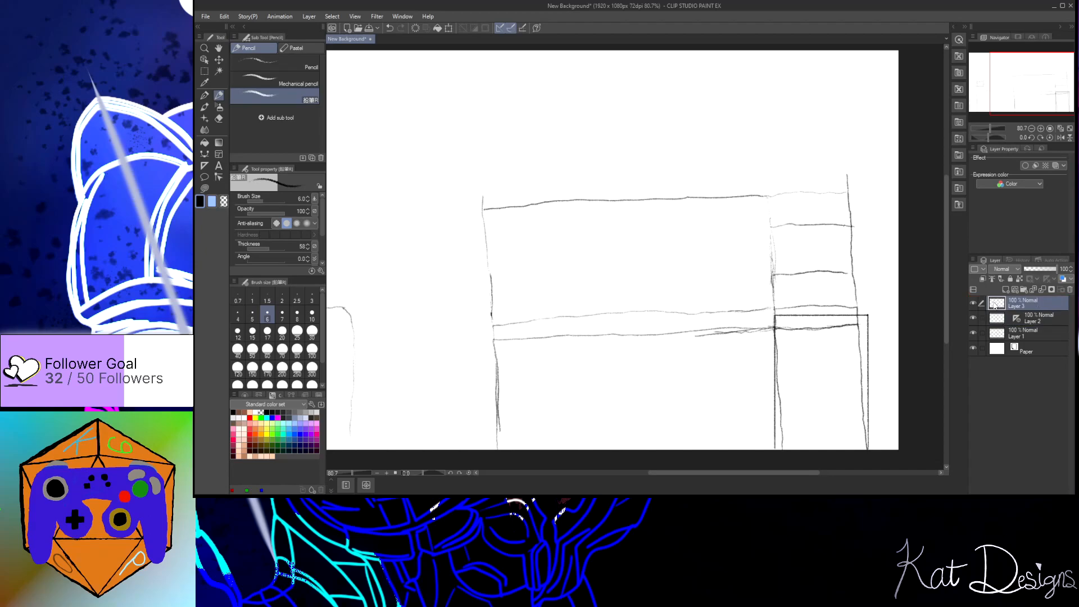
{"action": "left_click", "coordinate": [982, 318]}
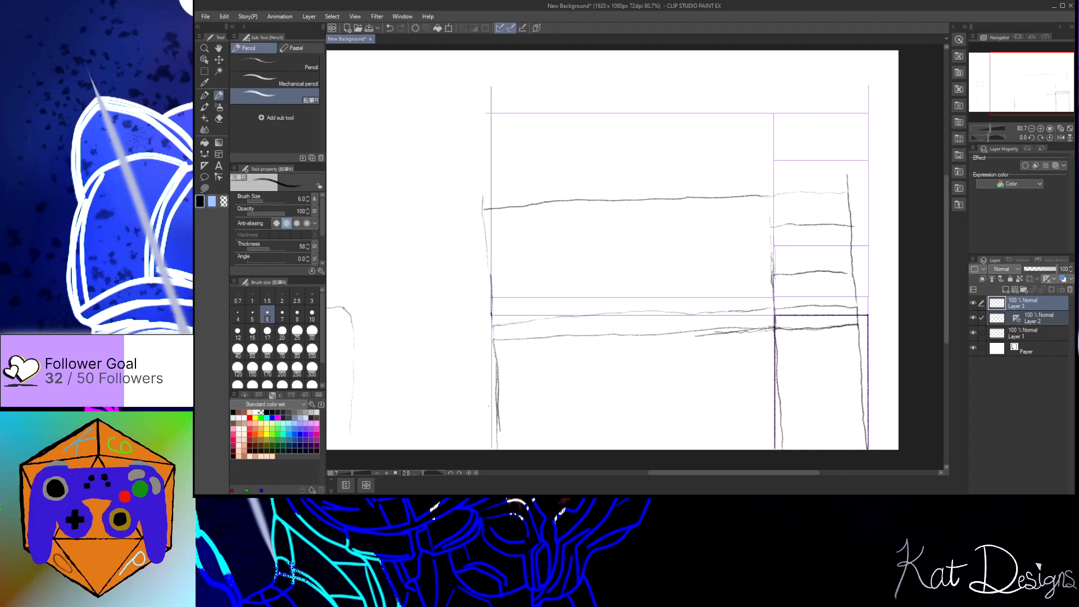
Step: Trace the wide lower section's outer vertical and the rest of the lower counter edge in pencil
{"action": "left_click_drag", "start_coordinate": [492, 448], "coordinate": [492, 370]}
{"action": "left_click_drag", "start_coordinate": [775, 315], "coordinate": [509, 315]}
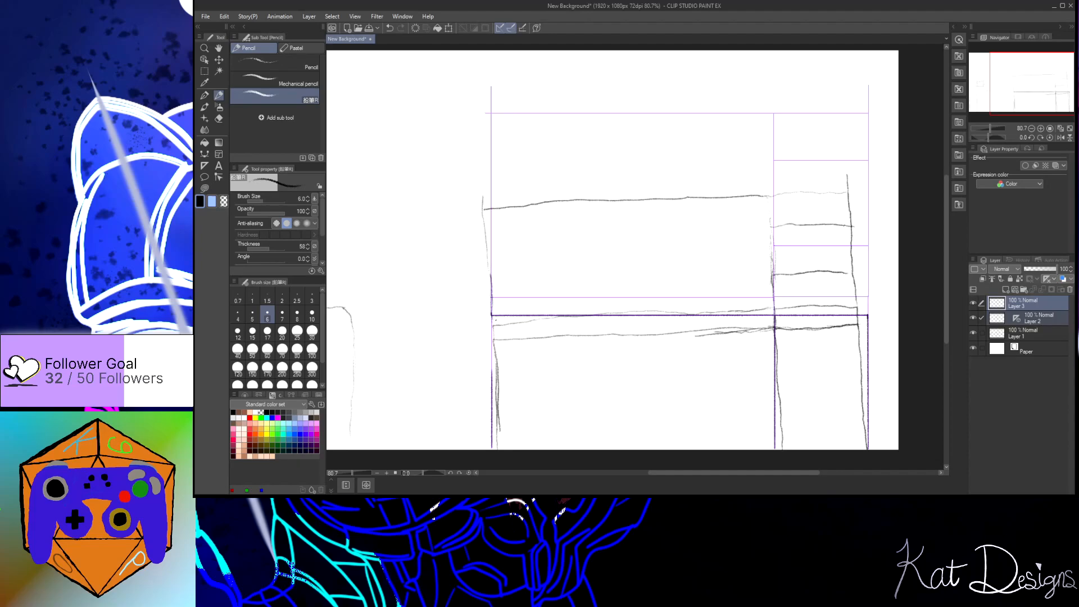
{"action": "left_click_drag", "start_coordinate": [493, 327], "coordinate": [492, 420]}
Step: Clear the pencil lines from Layer 3 and try a full-height linear ruler over the outer right vertical on Layer 2
{"action": "key", "text": "Delete"}
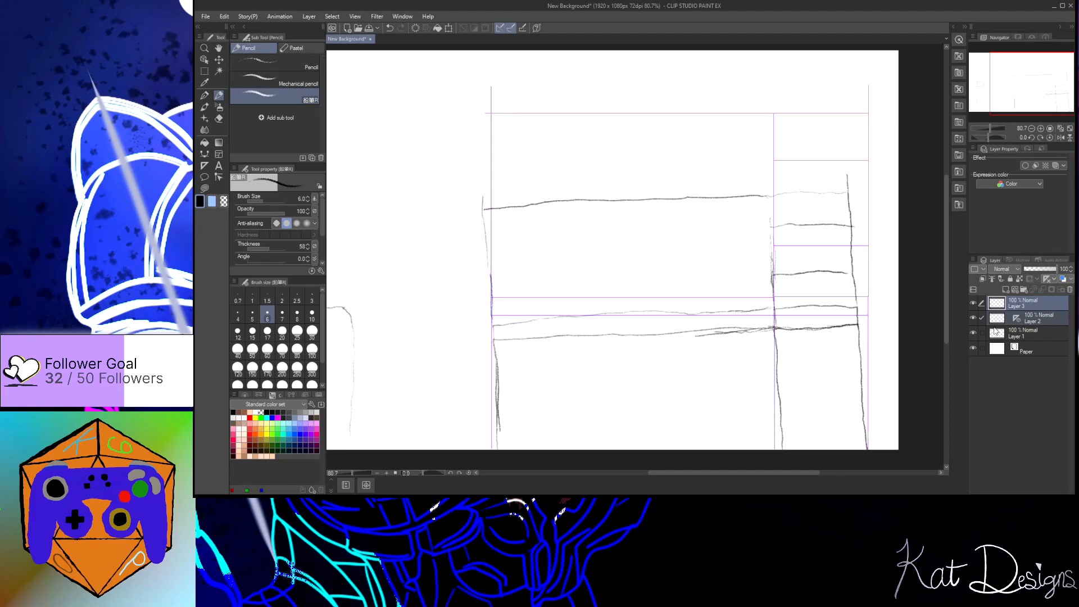
{"action": "left_click", "coordinate": [1008, 318]}
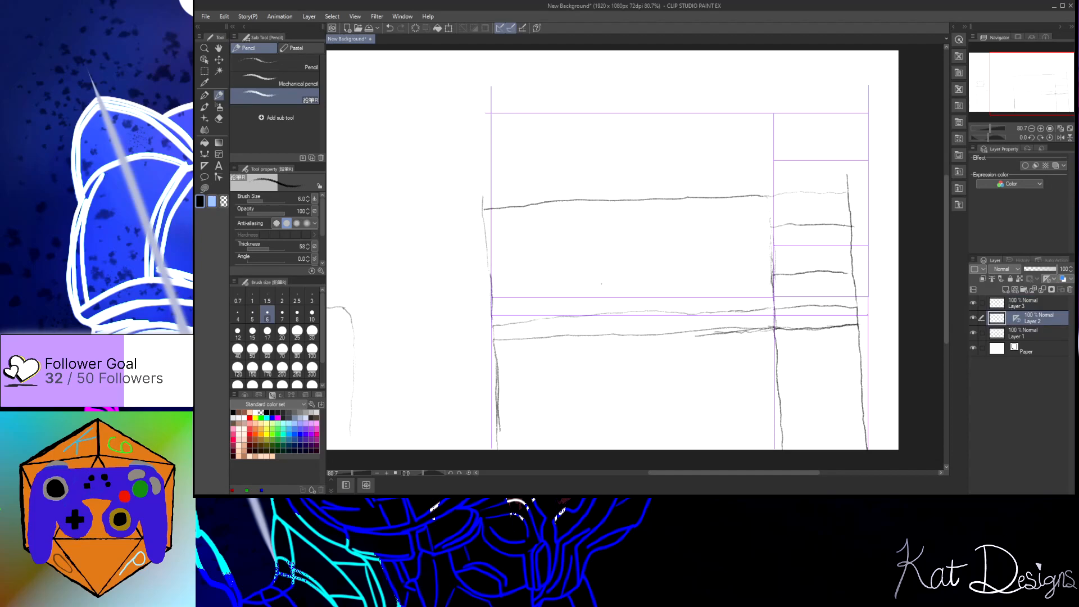
{"action": "left_click", "coordinate": [204, 166]}
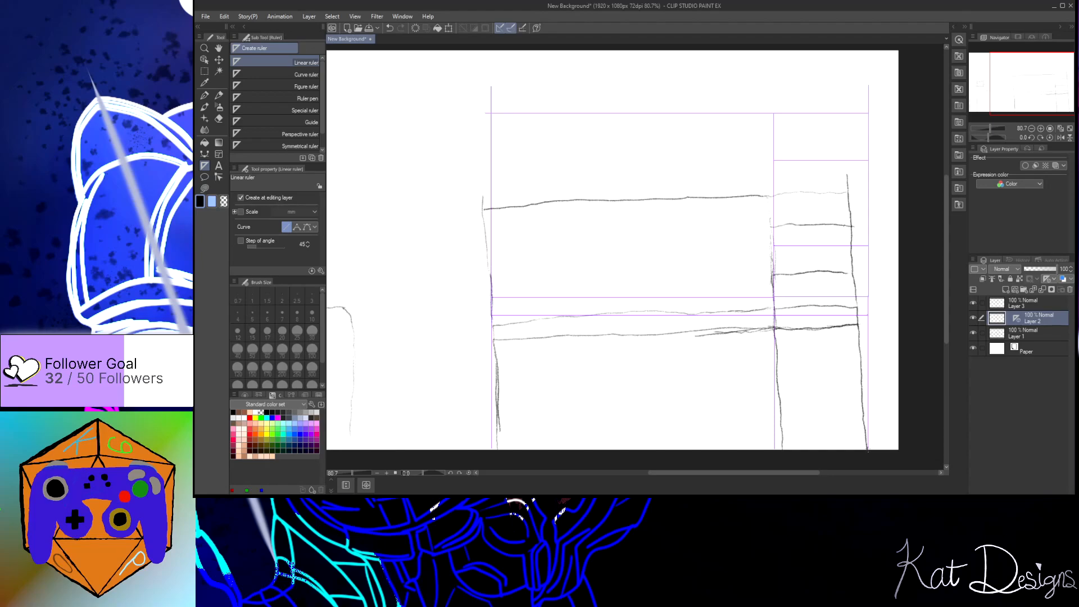
{"action": "left_click_drag", "start_coordinate": [869, 448], "coordinate": [868, 86]}
Step: Undo the trial ruler, the clearing of Layer 3, the latest pencil tracing and the layer reordering
{"action": "key", "text": "ctrl+z"}
{"action": "key", "text": "ctrl+z"}
{"action": "key", "text": "ctrl+z"}
{"action": "key", "text": "ctrl+z"}
{"action": "key", "text": "ctrl+z"}
{"action": "key", "text": "ctrl+z"}
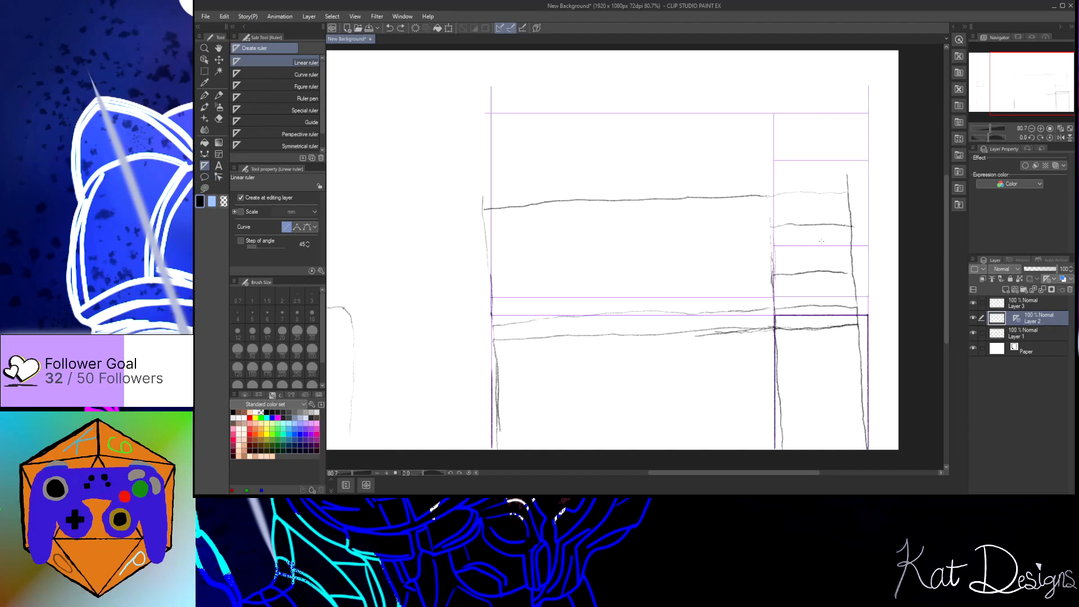
{"action": "key", "text": "ctrl+z"}
{"action": "key", "text": "ctrl+z"}
{"action": "key", "text": "ctrl+z"}
{"action": "key", "text": "ctrl+z"}
{"action": "key", "text": "ctrl+z"}
{"action": "key", "text": "ctrl+z"}
{"action": "key", "text": "ctrl+z"}
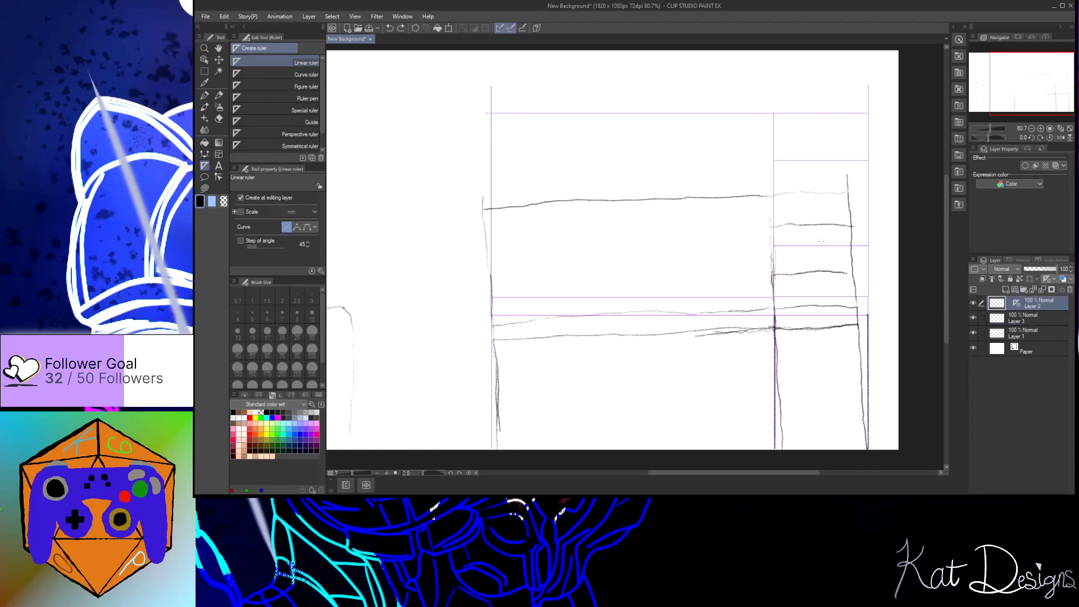
Step: Undo the remaining pencil lines, Layer 3 and all linear rulers, keeping only an empty Layer 2 above the sketch
{"action": "key", "text": "ctrl+z"}
{"action": "key", "text": "ctrl+z"}
{"action": "key", "text": "ctrl+z"}
{"action": "key", "text": "ctrl+z"}
{"action": "key", "text": "ctrl+z"}
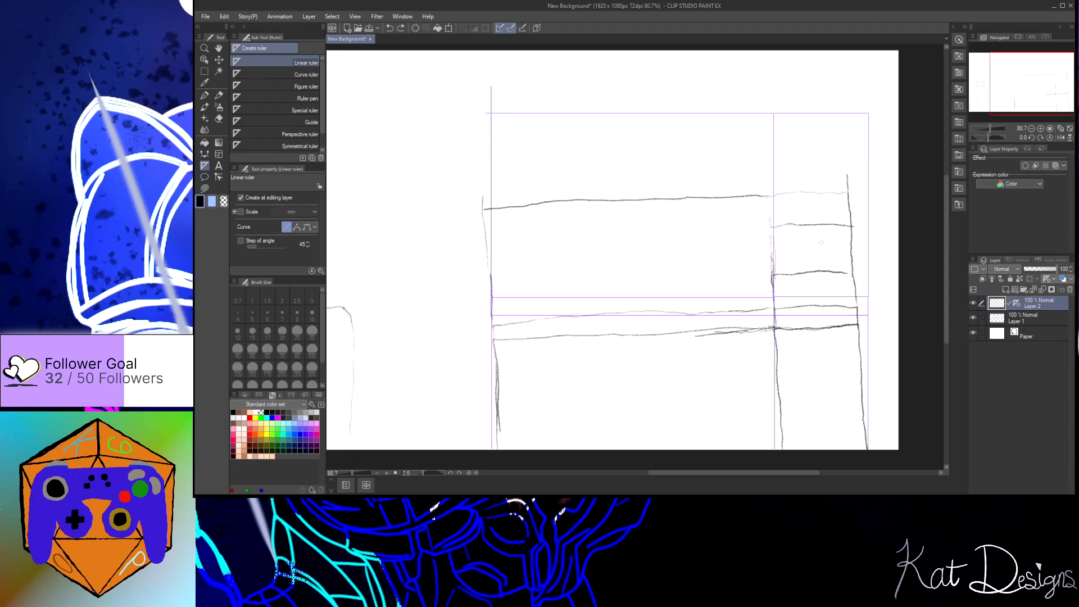
{"action": "key", "text": "ctrl+z"}
{"action": "key", "text": "ctrl+z"}
{"action": "key", "text": "ctrl+z"}
{"action": "key", "text": "ctrl+z"}
{"action": "key", "text": "ctrl+z"}
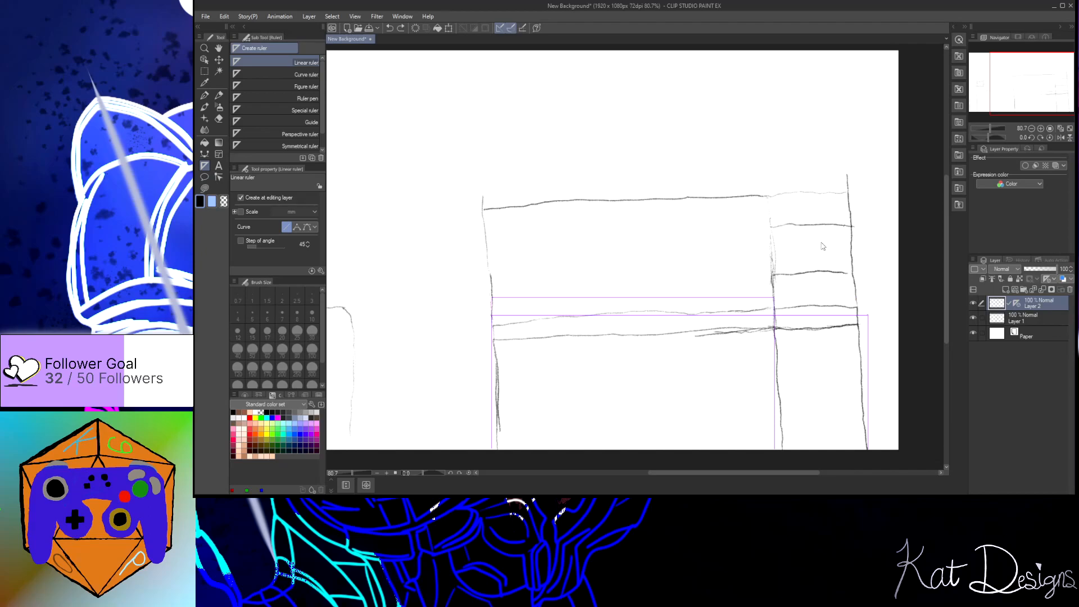
{"action": "key", "text": "ctrl+z"}
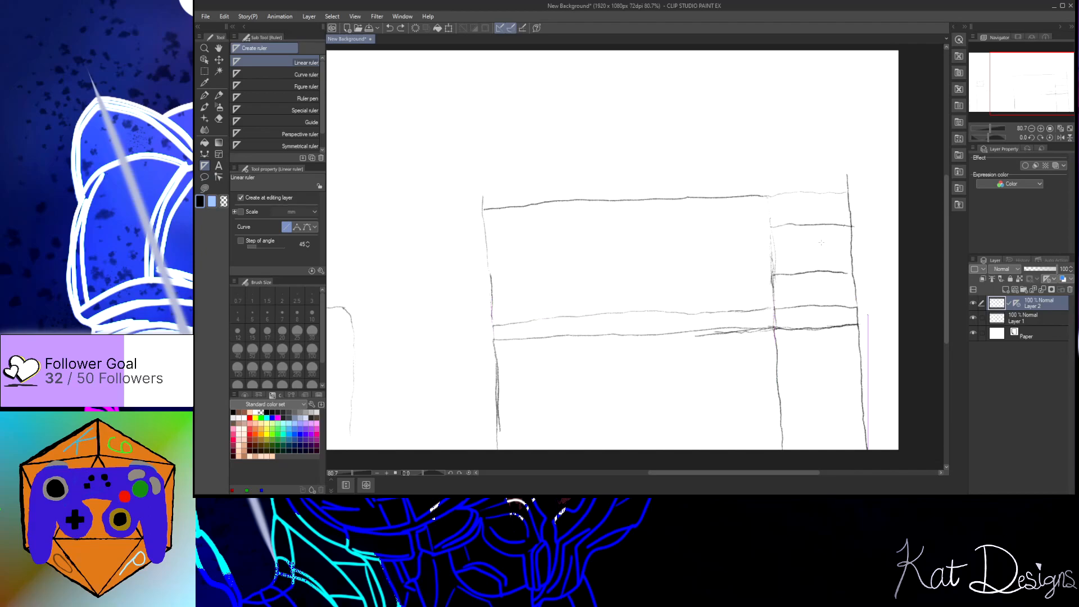
{"action": "key", "text": "ctrl+z"}
{"action": "key", "text": "ctrl+z"}
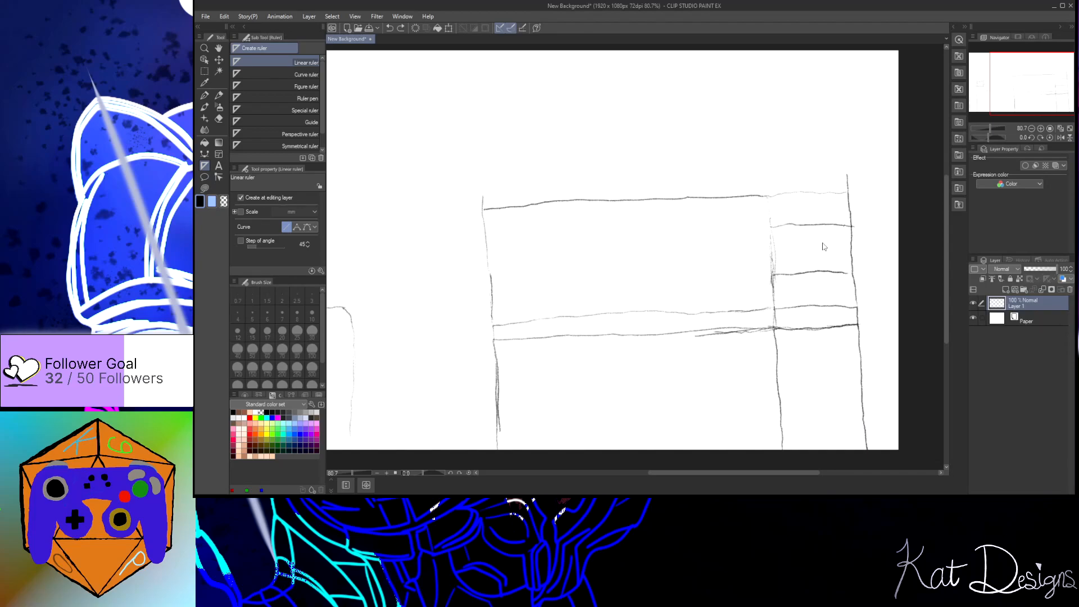
{"action": "key", "text": "ctrl+y"}
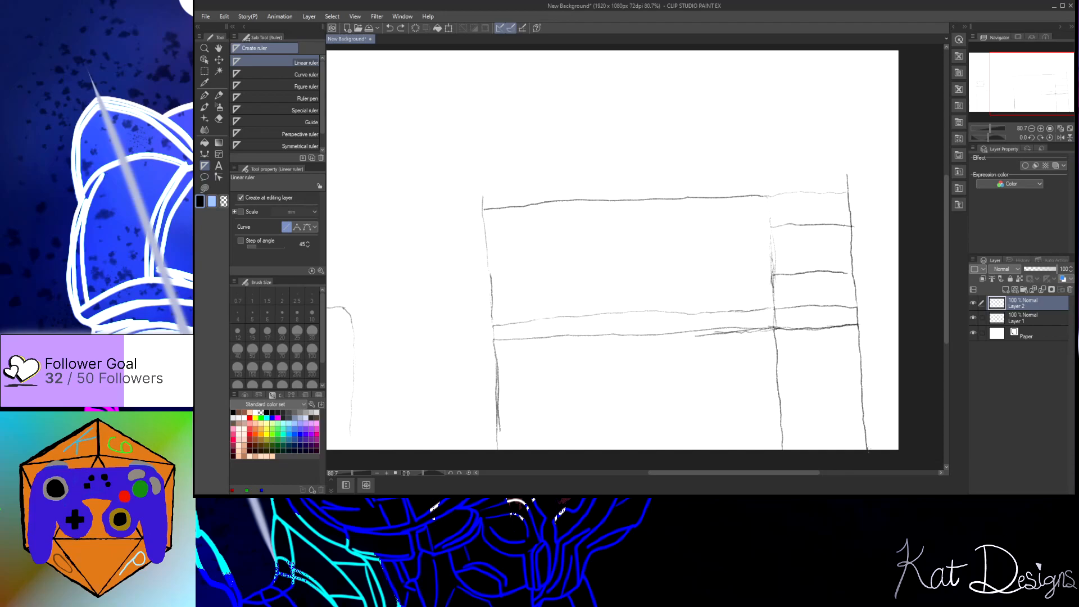
Step: Lay three full-height vertical linear rulers on Layer 2 for the right side, the section divider and the left side
{"action": "left_click_drag", "start_coordinate": [868, 446], "coordinate": [866, 83]}
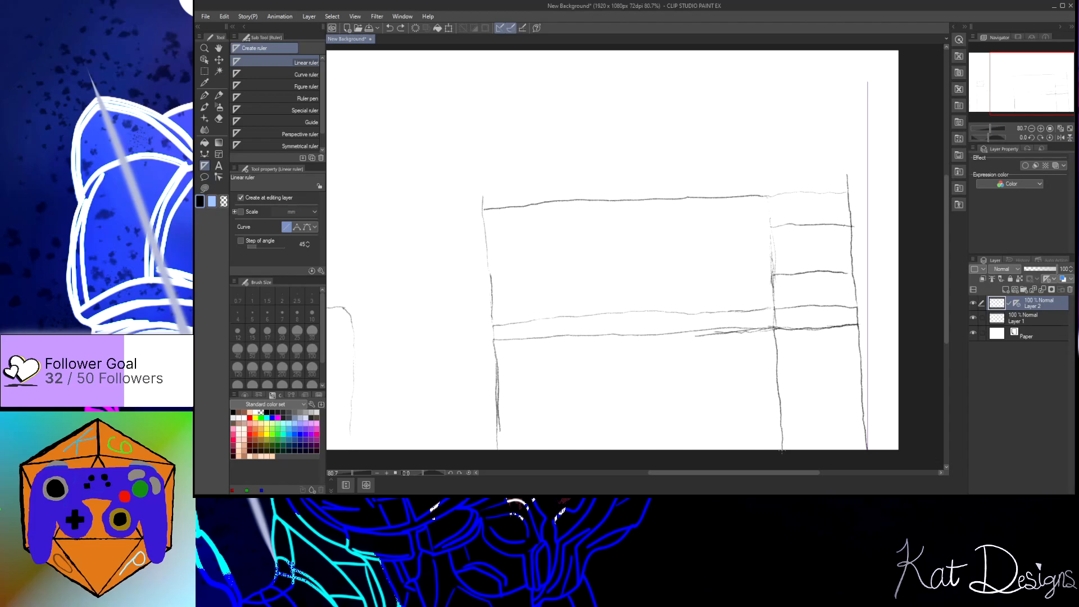
{"action": "left_click_drag", "start_coordinate": [782, 448], "coordinate": [783, 82]}
{"action": "left_click_drag", "start_coordinate": [783, 82], "coordinate": [783, 83]}
{"action": "left_click_drag", "start_coordinate": [497, 449], "coordinate": [496, 74]}
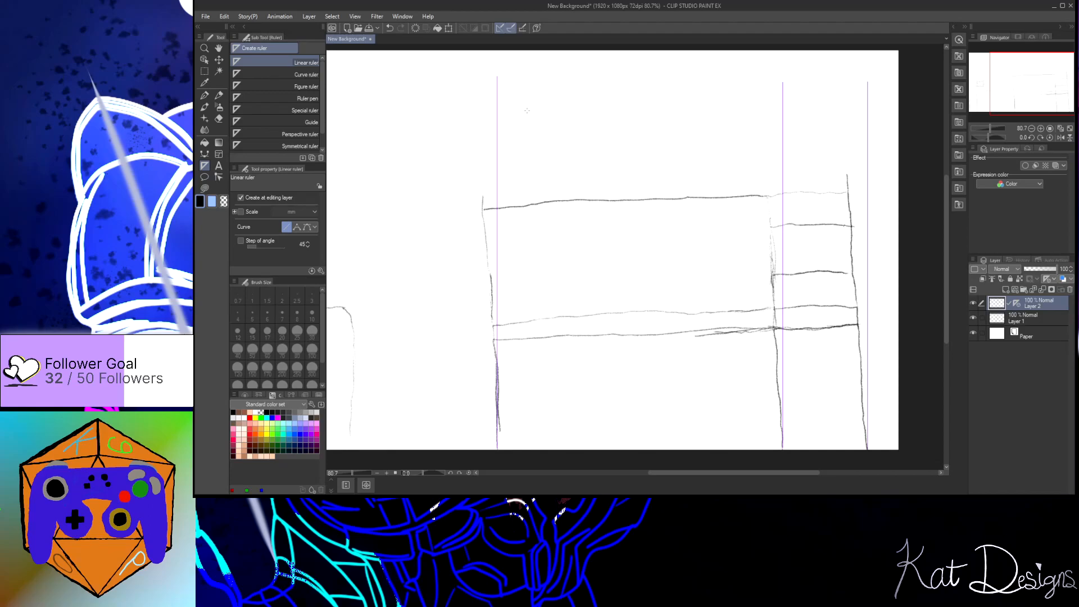
Step: Lay horizontal linear rulers for the frame's top edge, both counter edges and two shelves in the narrow upper section
{"action": "left_click_drag", "start_coordinate": [497, 88], "coordinate": [863, 87]}
{"action": "left_click_drag", "start_coordinate": [868, 88], "coordinate": [868, 89]}
{"action": "left_click_drag", "start_coordinate": [497, 293], "coordinate": [869, 293]}
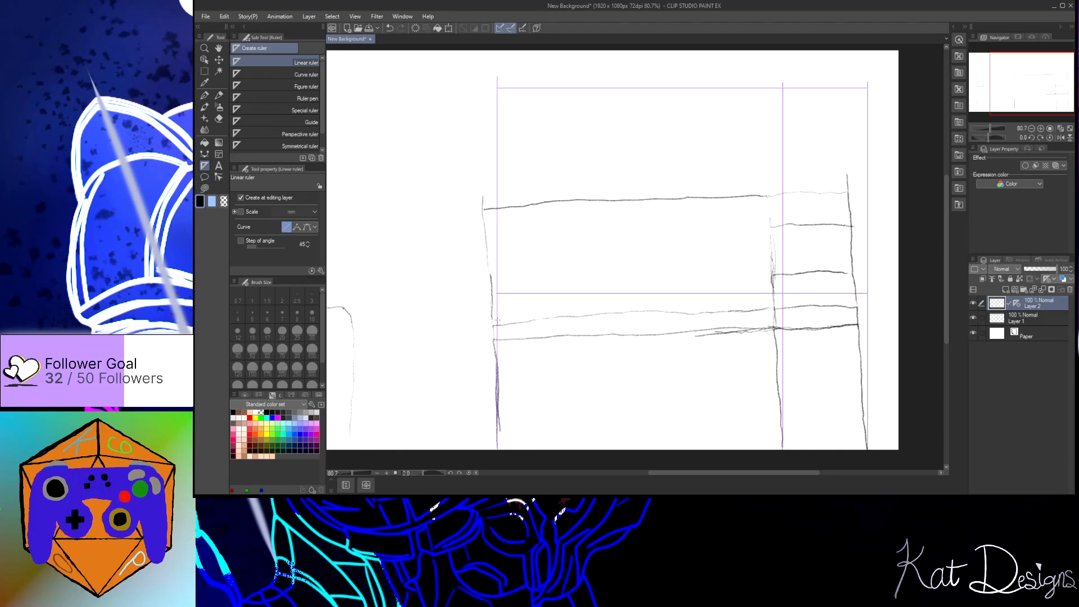
{"action": "left_click_drag", "start_coordinate": [496, 322], "coordinate": [871, 321]}
{"action": "left_click_drag", "start_coordinate": [870, 321], "coordinate": [869, 319]}
{"action": "left_click_drag", "start_coordinate": [783, 172], "coordinate": [868, 171]}
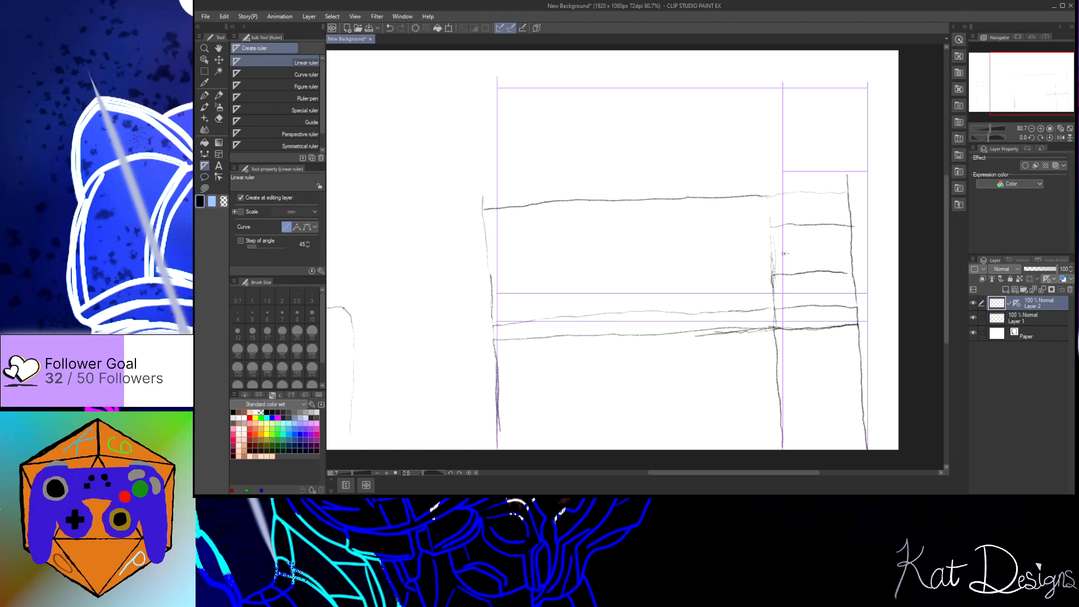
{"action": "left_click_drag", "start_coordinate": [811, 253], "coordinate": [870, 253]}
Step: Lay linear rulers for the inset panel below the counter: its top edge and a vertical just inside the divider
{"action": "left_click_drag", "start_coordinate": [789, 421], "coordinate": [790, 347]}
{"action": "key", "text": "ctrl+z"}
{"action": "left_click_drag", "start_coordinate": [868, 337], "coordinate": [790, 338]}
{"action": "left_click_drag", "start_coordinate": [791, 338], "coordinate": [790, 338]}
{"action": "left_click_drag", "start_coordinate": [786, 337], "coordinate": [785, 336]}
{"action": "key", "text": "ctrl+z"}
{"action": "left_click_drag", "start_coordinate": [785, 348], "coordinate": [787, 424]}
{"action": "left_click_drag", "start_coordinate": [786, 448], "coordinate": [786, 448]}
Step: Add a raster layer above the ruler layer, choose the pencil, and display the Layer 2 rulers while drawing on it
{"action": "left_click", "coordinate": [1006, 284]}
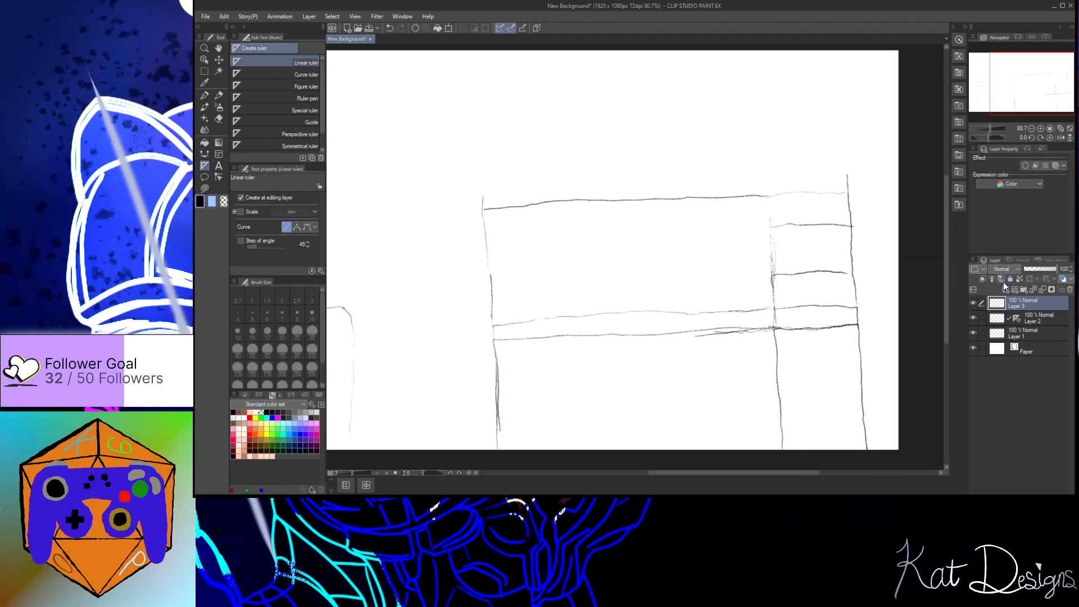
{"action": "left_click", "coordinate": [218, 95]}
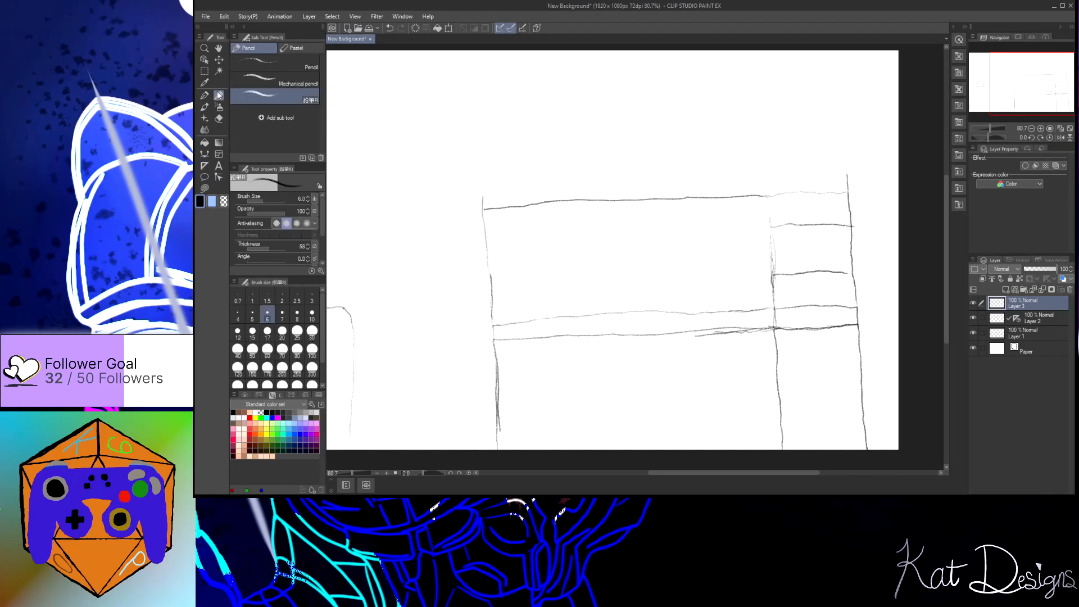
{"action": "left_click", "coordinate": [982, 317]}
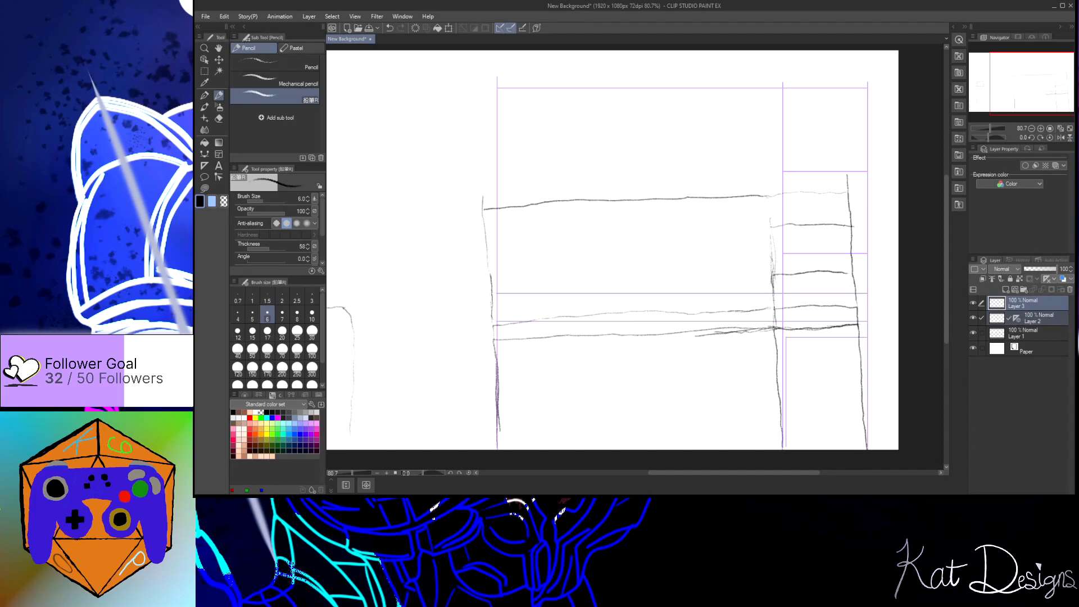
Step: Trace the furniture's outer frame in pencil along the rulers: right side, top edge and left side
{"action": "left_click_drag", "start_coordinate": [867, 450], "coordinate": [868, 96]}
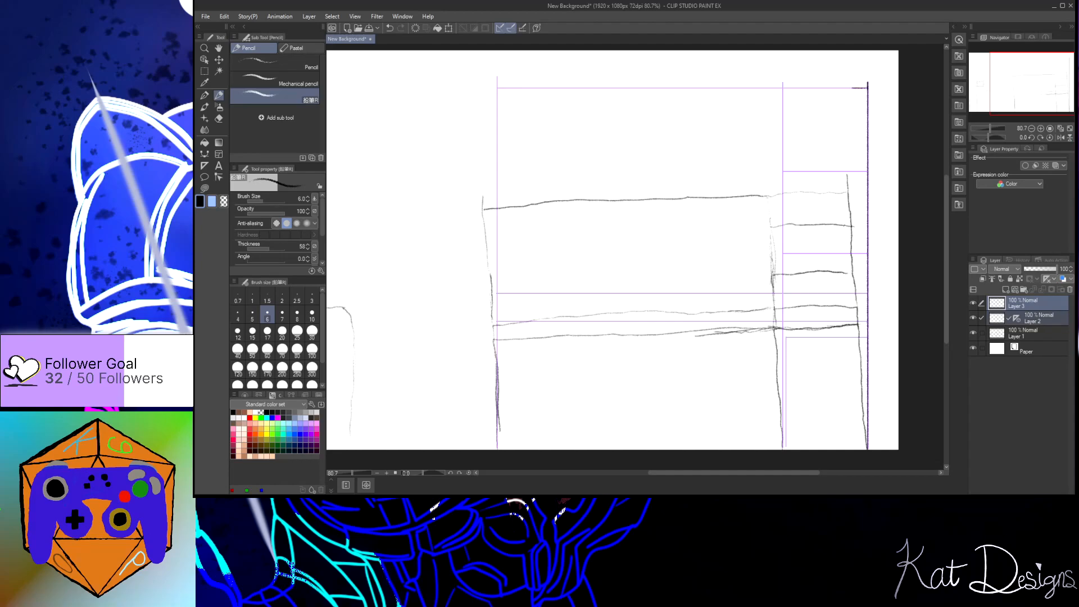
{"action": "left_click_drag", "start_coordinate": [841, 88], "coordinate": [496, 87]}
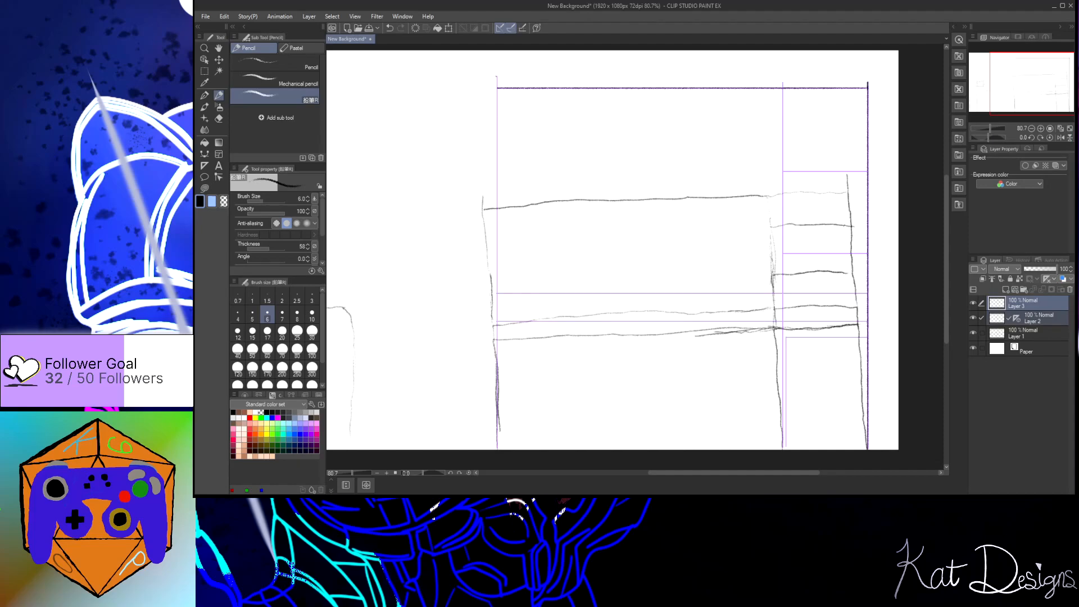
{"action": "left_click_drag", "start_coordinate": [497, 76], "coordinate": [498, 437]}
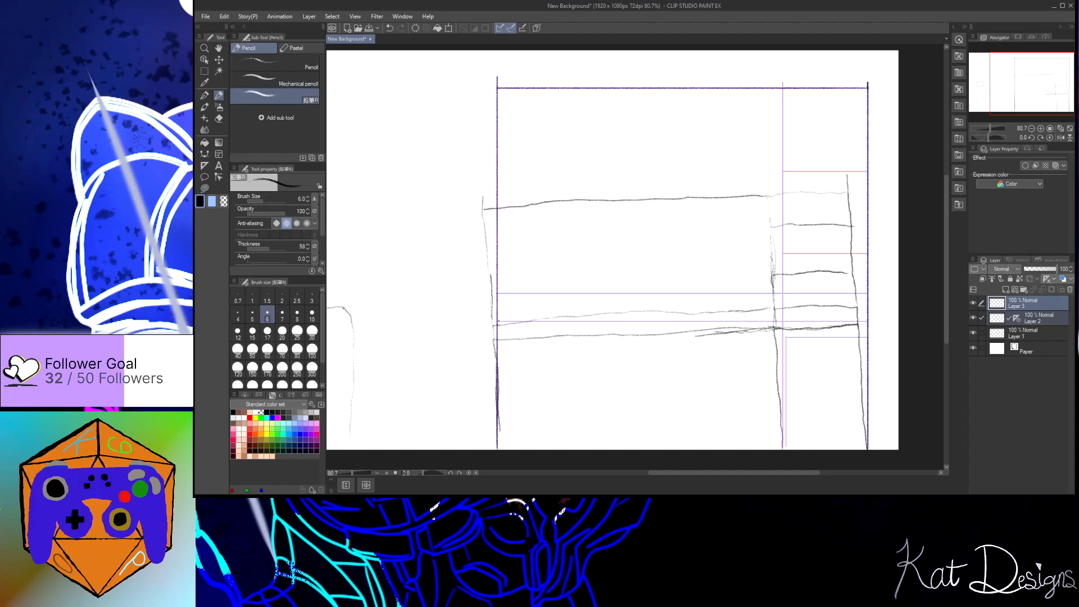
Step: Trace the lower and upper counter edges and the full-height section divider in pencil along the rulers
{"action": "left_click_drag", "start_coordinate": [498, 321], "coordinate": [859, 322]}
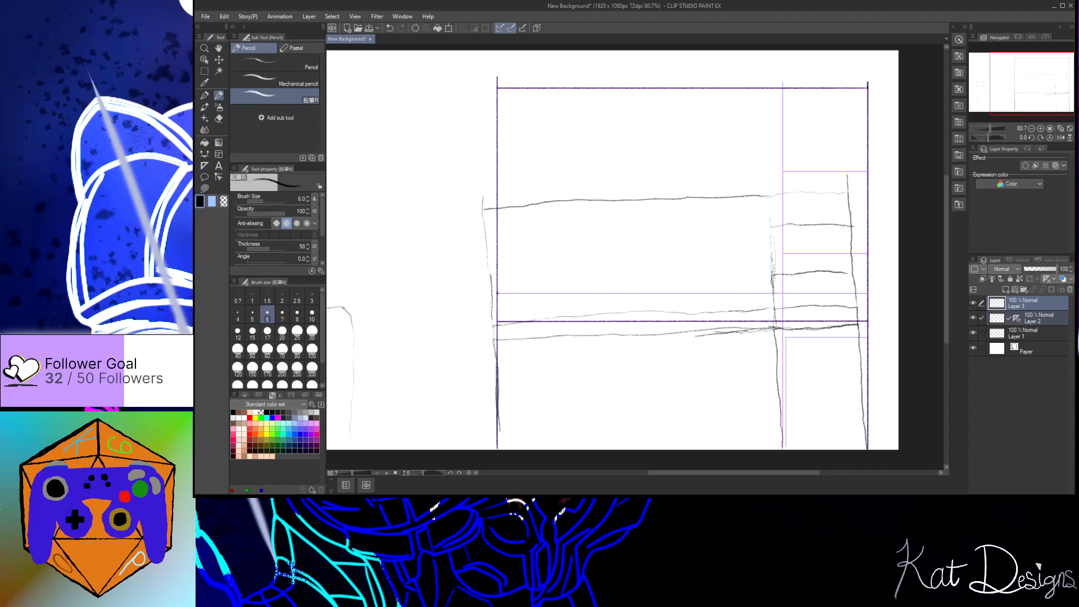
{"action": "left_click_drag", "start_coordinate": [498, 293], "coordinate": [865, 293]}
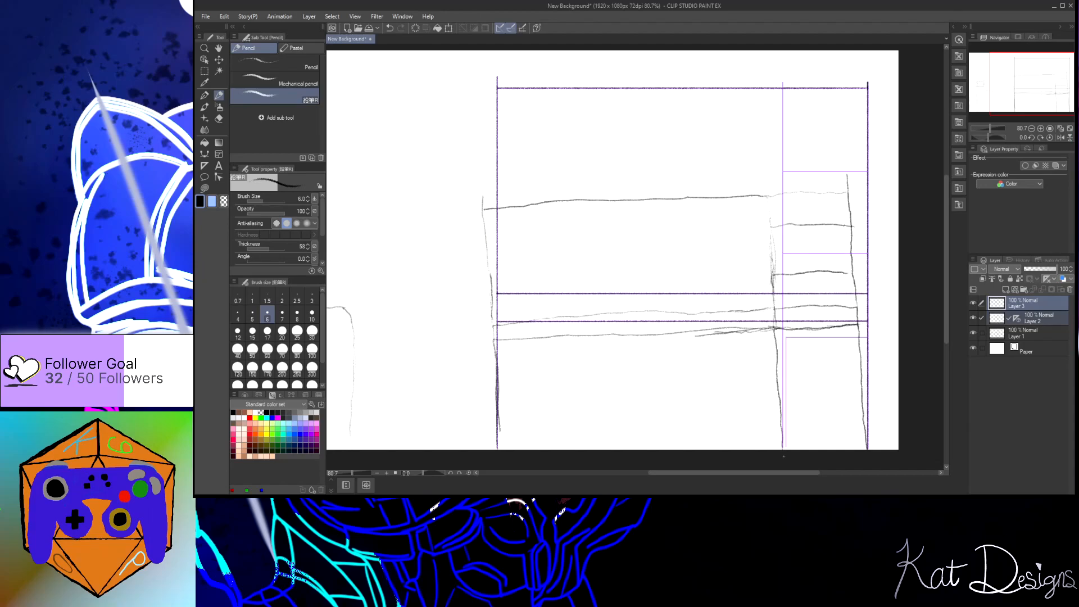
{"action": "left_click_drag", "start_coordinate": [783, 447], "coordinate": [783, 102]}
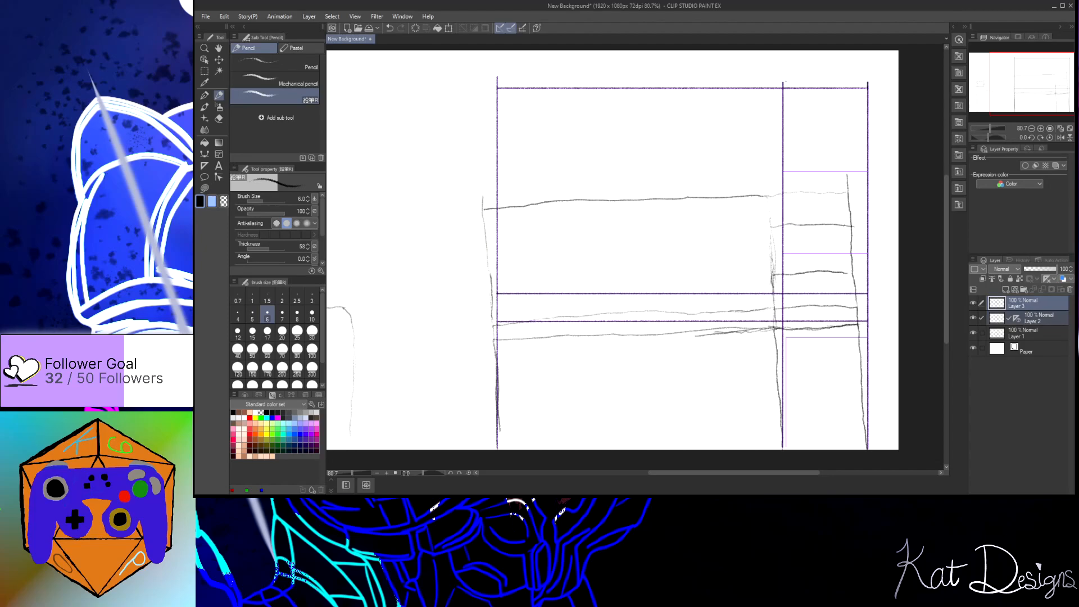
Step: Trace the two shelves of the narrow section and the inset panel below the counter in pencil
{"action": "left_click_drag", "start_coordinate": [783, 171], "coordinate": [866, 171]}
{"action": "left_click_drag", "start_coordinate": [787, 253], "coordinate": [866, 254]}
{"action": "mouse_move", "coordinate": [867, 337]}
{"action": "left_mouse_down"}
{"action": "mouse_move", "coordinate": [785, 338]}
{"action": "mouse_move", "coordinate": [786, 448]}
{"action": "left_mouse_up"}
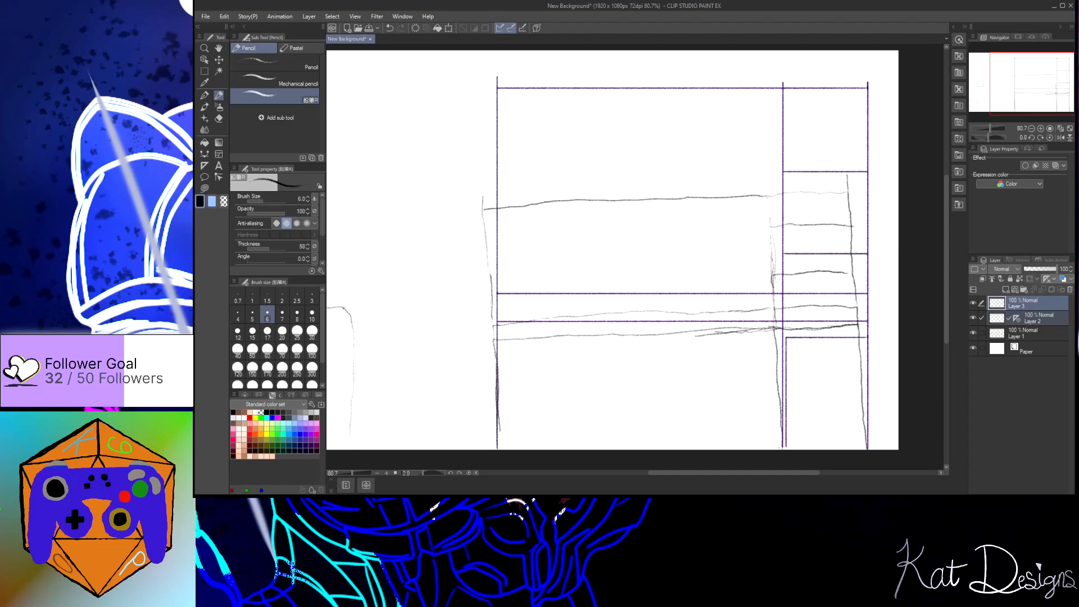
Step: Hide the ruler layer and the rough sketch layer to view the clean line art on its own
{"action": "left_click", "coordinate": [978, 317]}
{"action": "left_click", "coordinate": [973, 332]}
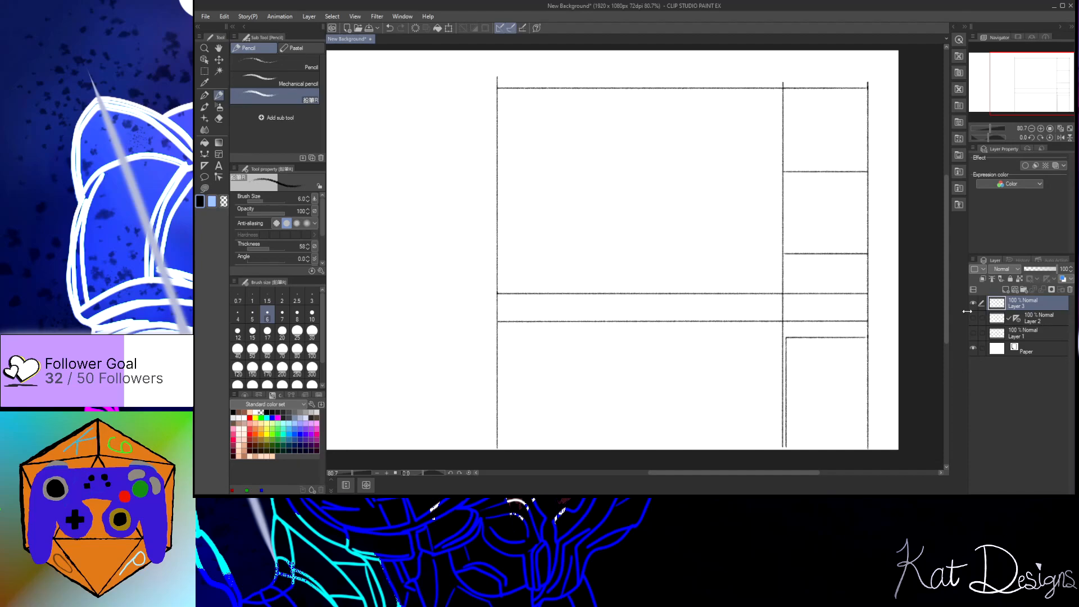
{"action": "scroll", "coordinate": [669, 192], "scroll_direction": "down", "scroll_amount": 3}
{"action": "scroll", "coordinate": [661, 194], "scroll_direction": "up", "scroll_amount": 3}
{"action": "left_click_drag", "start_coordinate": [673, 475], "coordinate": [649, 475]}
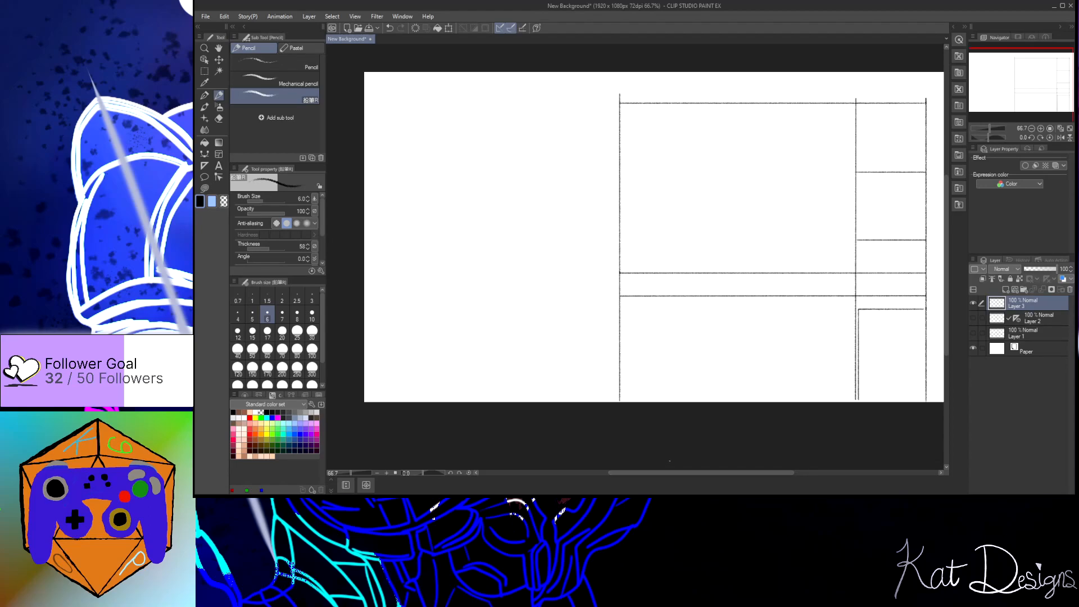
Step: Add one new raster layer above the line art for notes, undoing the surplus one
{"action": "key", "text": "ctrl+shift+n"}
{"action": "key", "text": "ctrl+shift+n"}
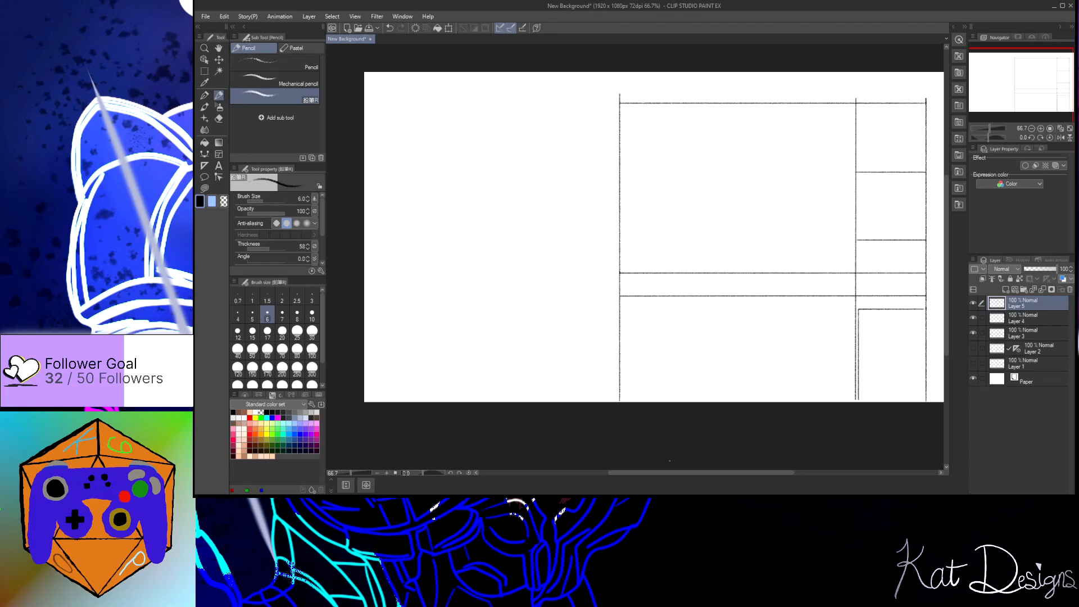
{"action": "key", "text": "ctrl+z"}
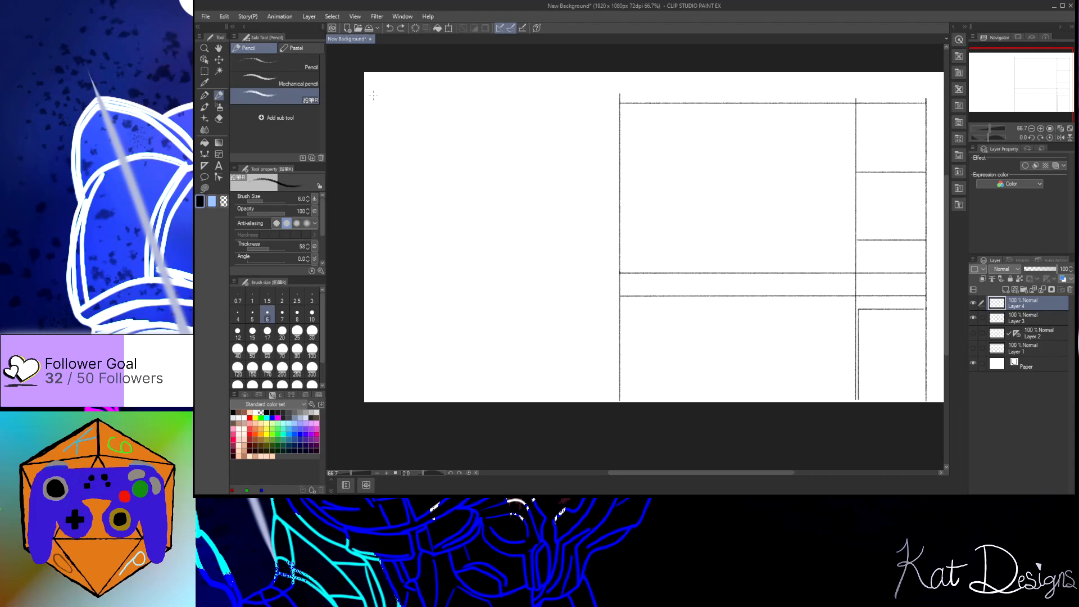
Step: Handwrite the note "Shelves: References to play" in the blank area beside the furniture
{"action": "mouse_move", "coordinate": [375, 92]}
{"action": "left_mouse_down"}
{"action": "mouse_move", "coordinate": [369, 110]}
{"action": "mouse_move", "coordinate": [391, 119]}
{"action": "mouse_move", "coordinate": [428, 108]}
{"action": "mouse_move", "coordinate": [443, 119]}
{"action": "left_mouse_up"}
{"action": "mouse_move", "coordinate": [463, 86]}
{"action": "left_mouse_down"}
{"action": "mouse_move", "coordinate": [493, 85]}
{"action": "mouse_move", "coordinate": [520, 95]}
{"action": "left_mouse_up"}
{"action": "left_click_drag", "start_coordinate": [527, 100], "coordinate": [541, 107]}
{"action": "left_click_drag", "start_coordinate": [546, 104], "coordinate": [551, 107]}
{"action": "left_click_drag", "start_coordinate": [482, 110], "coordinate": [521, 121]}
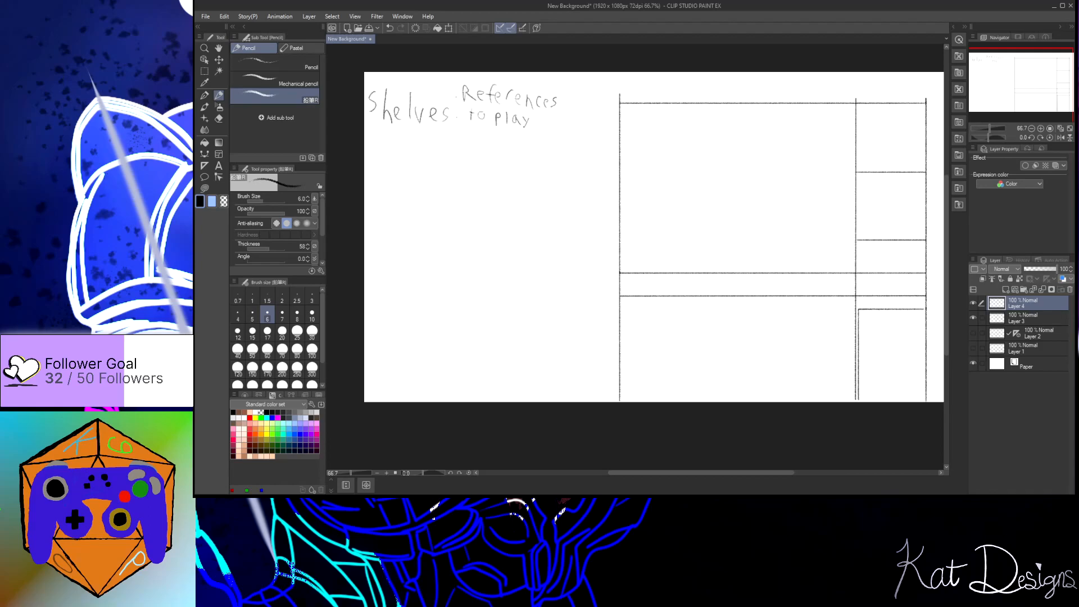
Step: Finish the shelves note as "References to playthroughs" and handwrite "Drawers + cabinet door: alerts + notbar" beneath it
{"action": "left_click_drag", "start_coordinate": [543, 118], "coordinate": [588, 133]}
{"action": "mouse_move", "coordinate": [368, 125]}
{"action": "left_mouse_down"}
{"action": "mouse_move", "coordinate": [370, 138]}
{"action": "mouse_move", "coordinate": [508, 145]}
{"action": "left_mouse_up"}
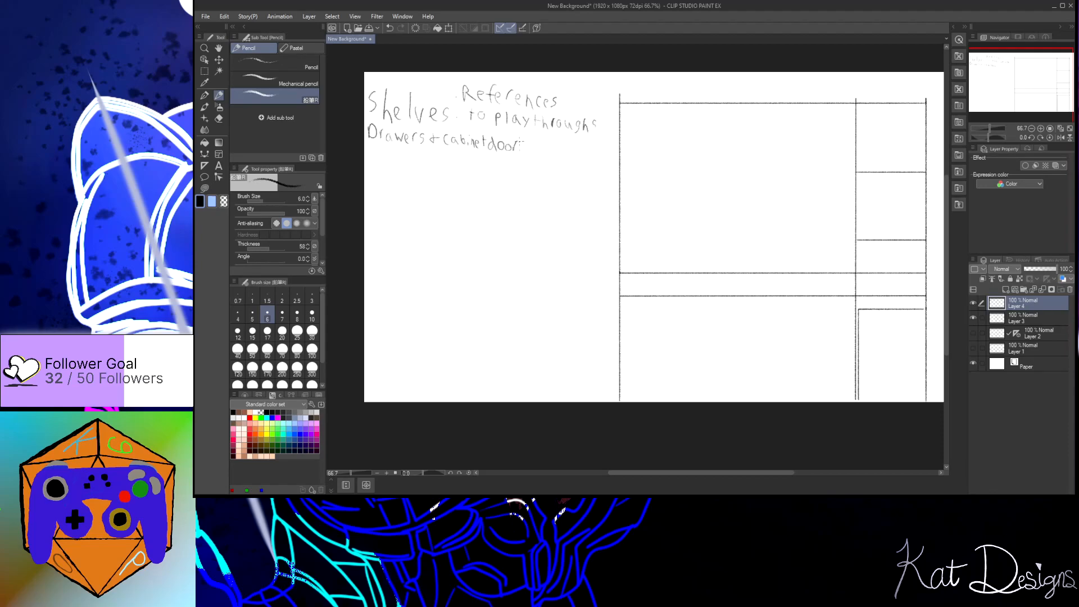
{"action": "left_click_drag", "start_coordinate": [531, 145], "coordinate": [555, 153]}
{"action": "left_click_drag", "start_coordinate": [565, 148], "coordinate": [569, 153]}
{"action": "left_click_drag", "start_coordinate": [526, 155], "coordinate": [556, 165]}
{"action": "left_click", "coordinate": [541, 156]}
Step: Add a new raster layer inside a new folder above the notes, briefly showing the rough sketch for comparison
{"action": "key", "text": "ctrl+shift+n"}
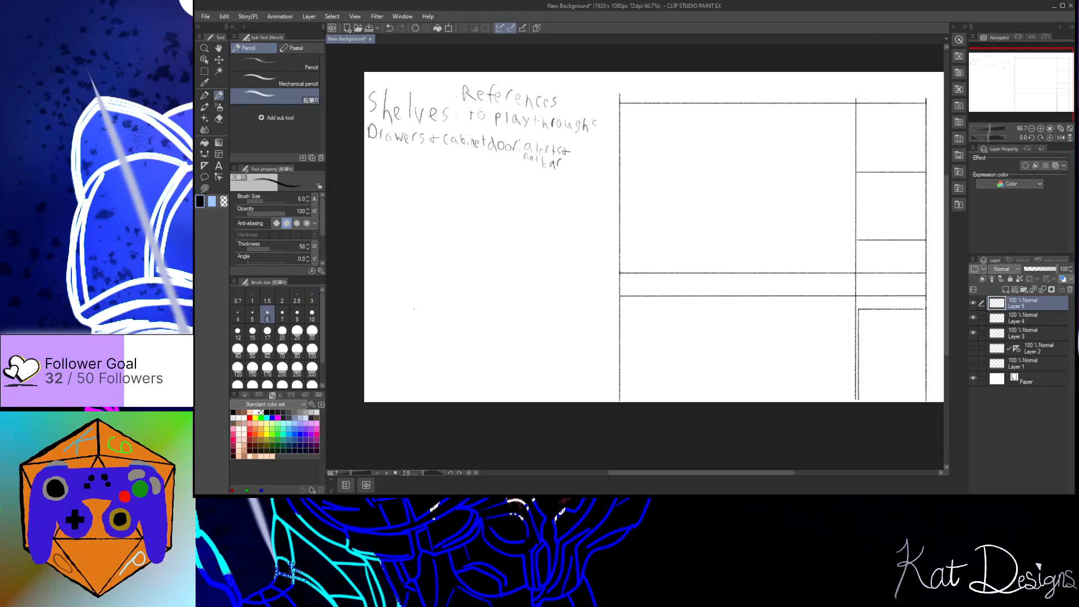
{"action": "left_click", "coordinate": [974, 364]}
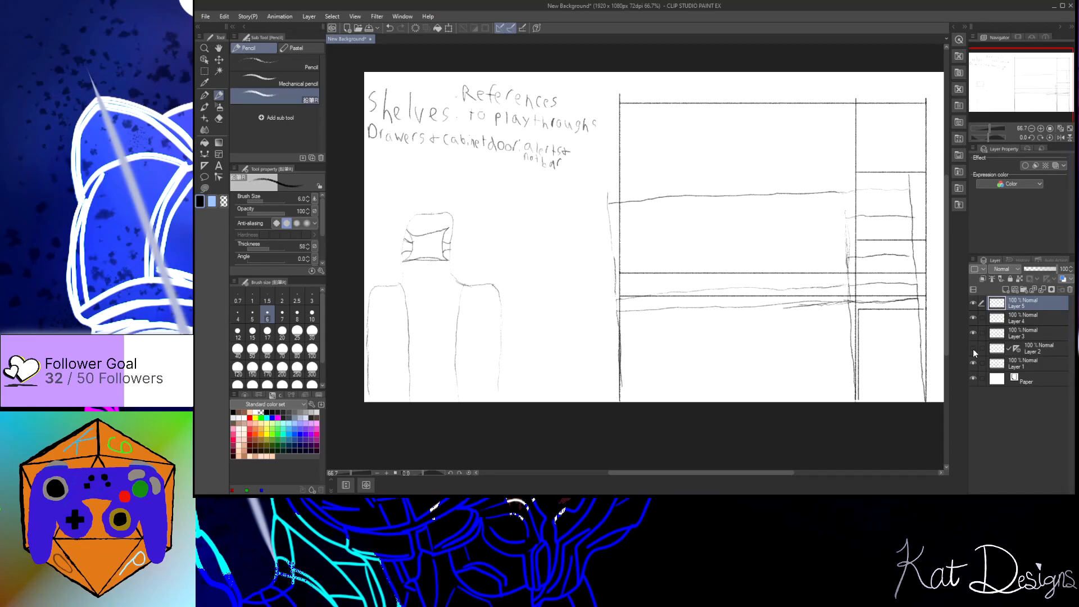
{"action": "left_click", "coordinate": [1025, 290]}
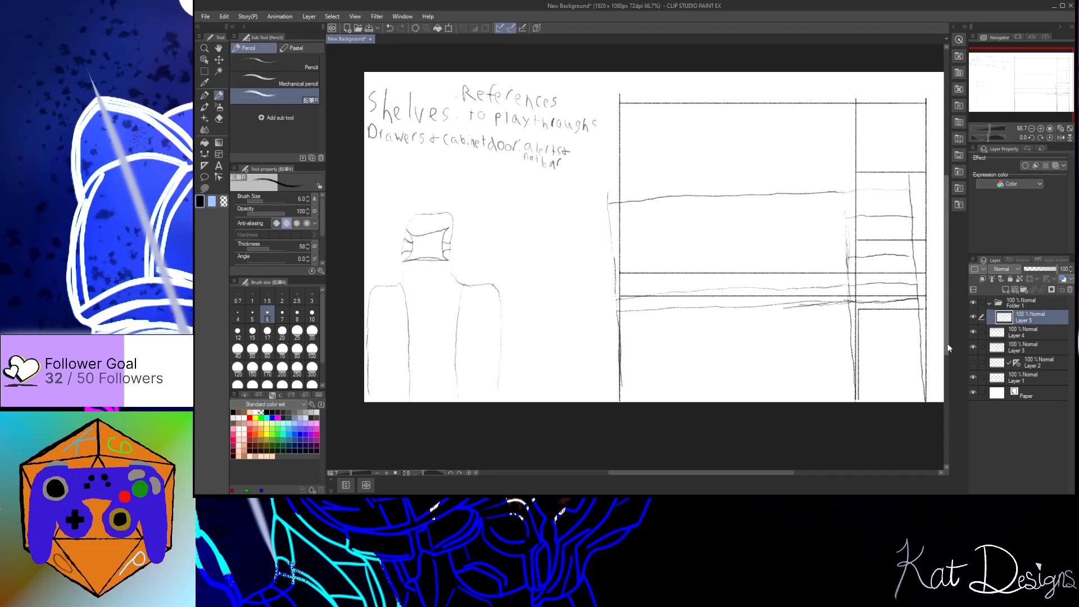
{"action": "left_click", "coordinate": [972, 376]}
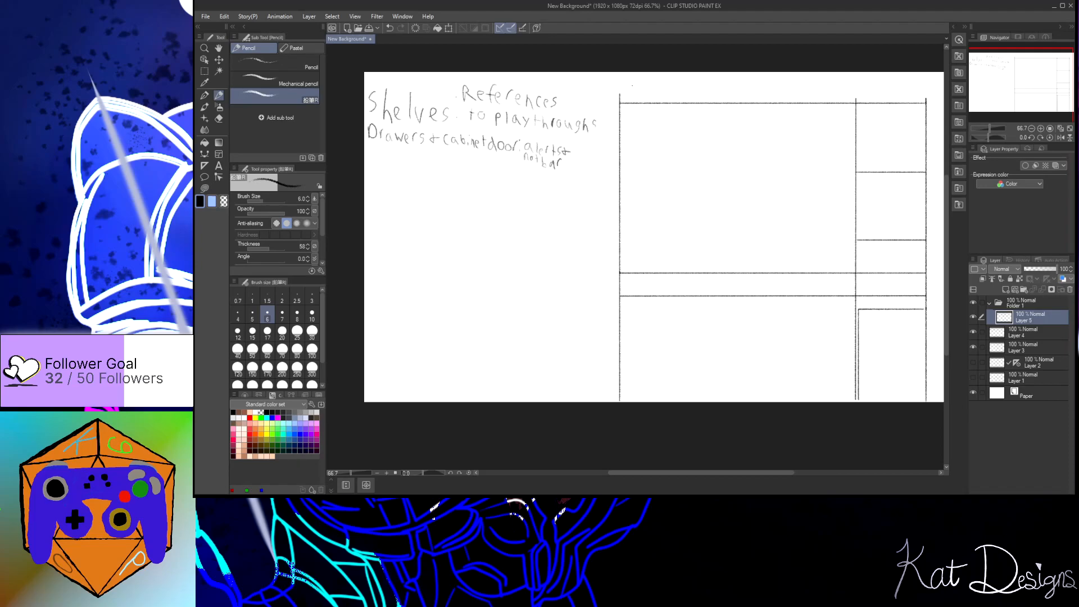
Step: Draw a round emblem atop the furniture's left corner and a round smiley above the inset panel, using pencil size 4 for the face
{"action": "left_click_drag", "start_coordinate": [630, 85], "coordinate": [626, 96]}
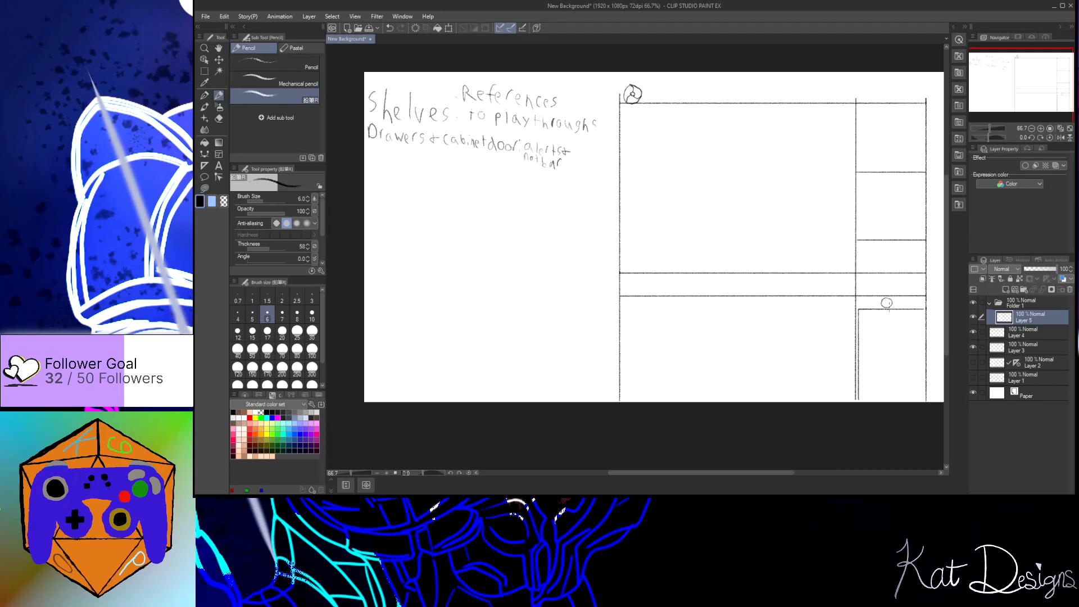
{"action": "scroll", "coordinate": [886, 303], "scroll_direction": "up", "scroll_amount": 5}
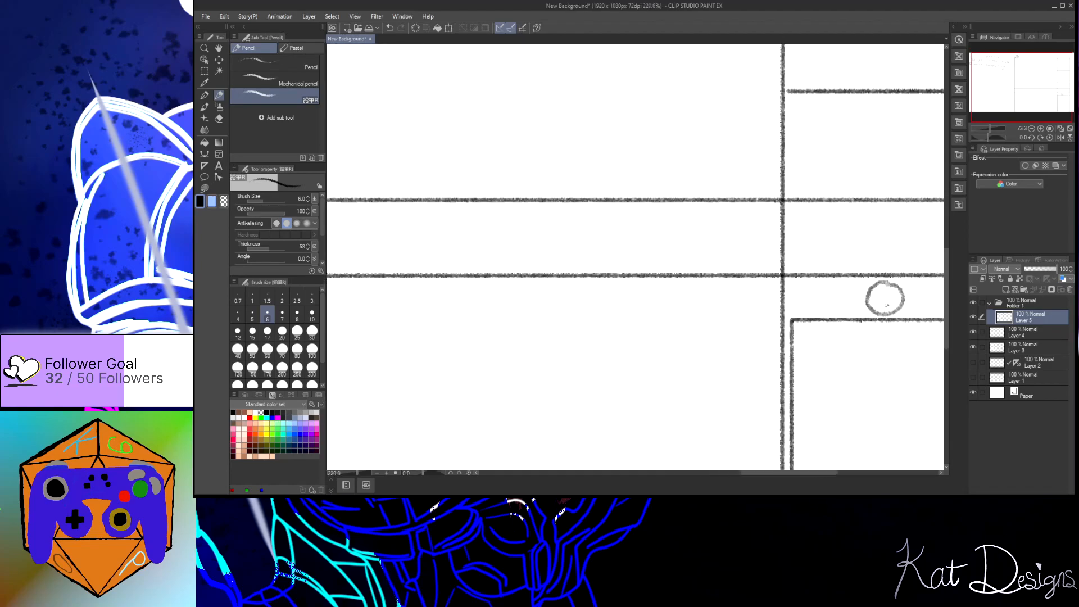
{"action": "scroll", "coordinate": [886, 304], "scroll_direction": "up", "scroll_amount": 3}
{"action": "left_click_drag", "start_coordinate": [842, 471], "coordinate": [864, 473]}
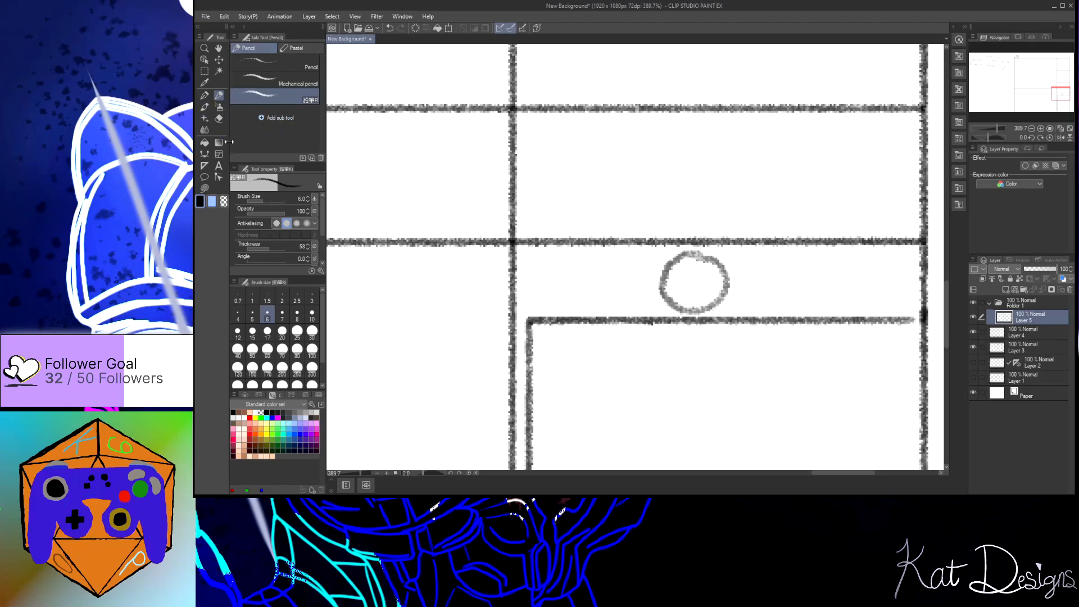
{"action": "left_click", "coordinate": [238, 315]}
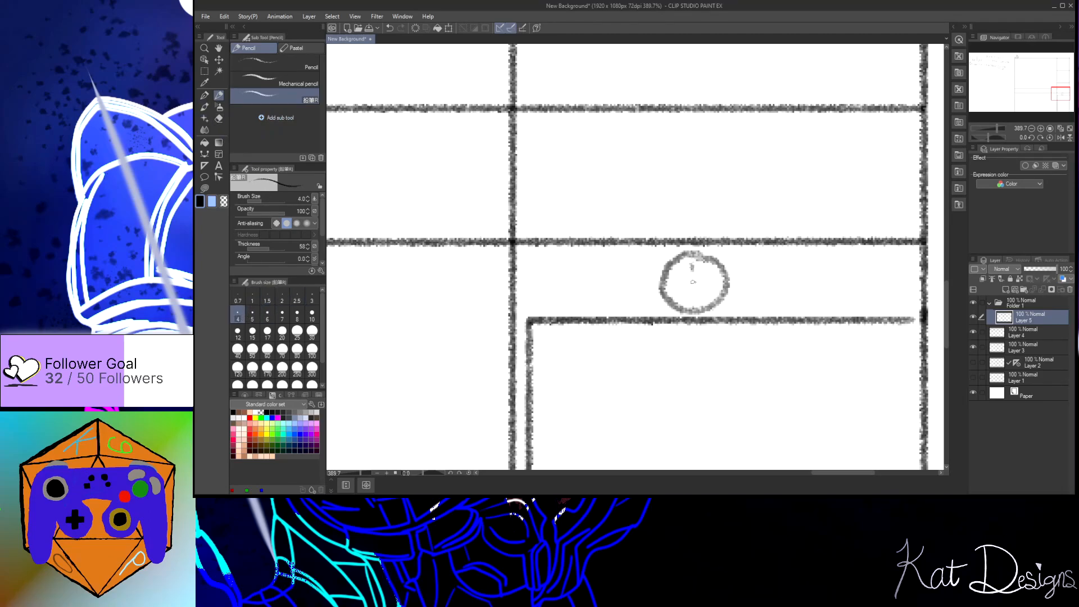
{"action": "mouse_move", "coordinate": [682, 285]}
{"action": "left_mouse_down"}
{"action": "mouse_move", "coordinate": [690, 266]}
{"action": "mouse_move", "coordinate": [759, 342]}
{"action": "mouse_move", "coordinate": [682, 285]}
{"action": "mouse_move", "coordinate": [709, 283]}
{"action": "left_mouse_up"}
Step: Draw a small spiky crab-like doodle over the upper left corner of the inset panel
{"action": "mouse_move", "coordinate": [568, 305]}
{"action": "left_mouse_down"}
{"action": "mouse_move", "coordinate": [555, 325]}
{"action": "mouse_move", "coordinate": [569, 337]}
{"action": "mouse_move", "coordinate": [553, 338]}
{"action": "mouse_move", "coordinate": [543, 330]}
{"action": "mouse_move", "coordinate": [551, 300]}
{"action": "left_mouse_up"}
{"action": "mouse_move", "coordinate": [544, 288]}
{"action": "left_mouse_down"}
{"action": "mouse_move", "coordinate": [546, 291]}
{"action": "mouse_move", "coordinate": [558, 317]}
{"action": "mouse_move", "coordinate": [577, 301]}
{"action": "left_mouse_up"}
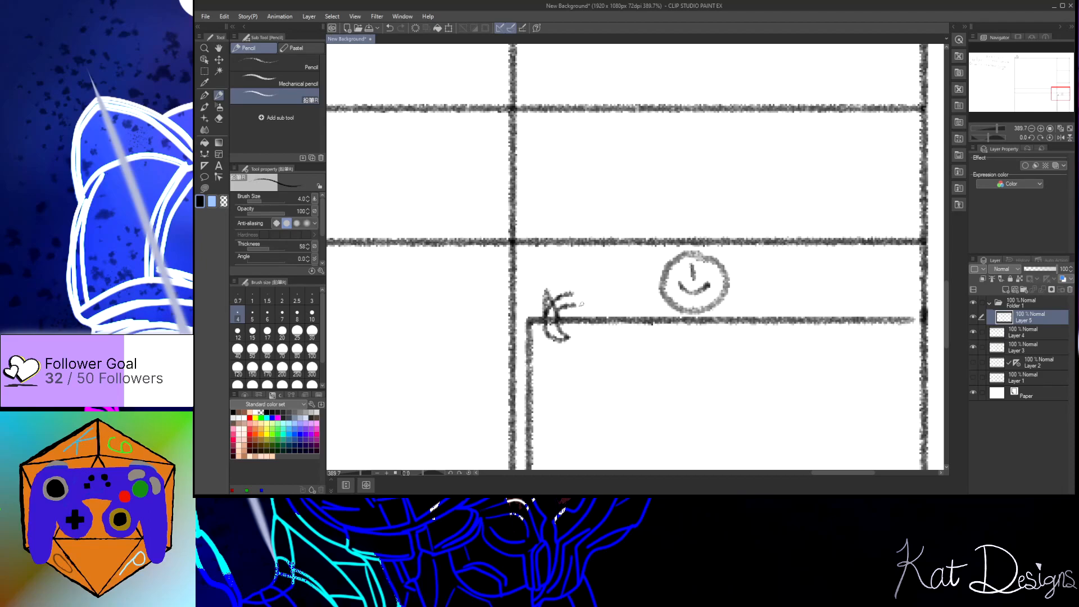
{"action": "mouse_move", "coordinate": [584, 305]}
{"action": "left_mouse_down"}
{"action": "mouse_move", "coordinate": [588, 340]}
{"action": "mouse_move", "coordinate": [604, 310]}
{"action": "mouse_move", "coordinate": [575, 288]}
{"action": "mouse_move", "coordinate": [569, 296]}
{"action": "mouse_move", "coordinate": [586, 298]}
{"action": "mouse_move", "coordinate": [570, 280]}
{"action": "mouse_move", "coordinate": [590, 290]}
{"action": "mouse_move", "coordinate": [586, 280]}
{"action": "left_mouse_up"}
{"action": "mouse_move", "coordinate": [593, 317]}
{"action": "left_mouse_down"}
{"action": "mouse_move", "coordinate": [601, 286]}
{"action": "mouse_move", "coordinate": [607, 308]}
{"action": "left_mouse_up"}
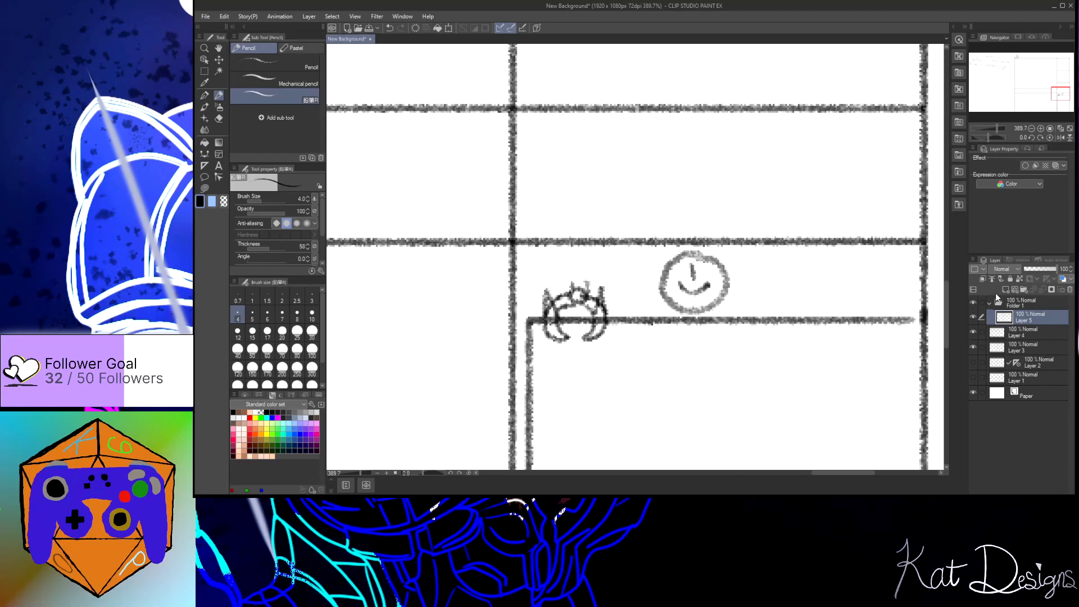
{"action": "scroll", "coordinate": [693, 331], "scroll_direction": "down", "scroll_amount": 4}
{"action": "scroll", "coordinate": [668, 408], "scroll_direction": "down", "scroll_amount": 3}
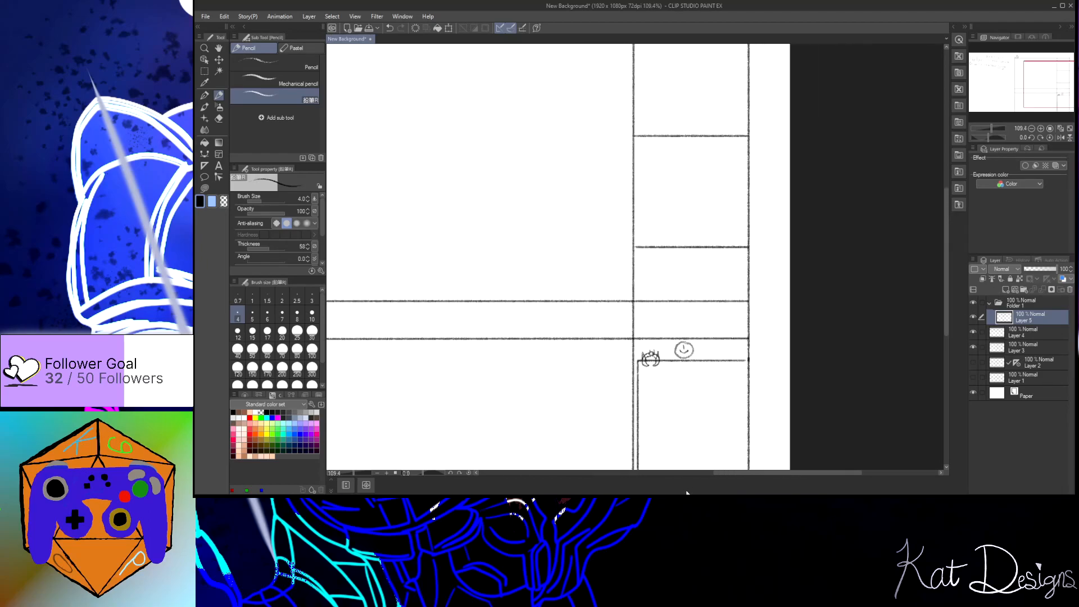
{"action": "left_click_drag", "start_coordinate": [723, 473], "coordinate": [690, 476]}
{"action": "scroll", "coordinate": [697, 460], "scroll_direction": "down", "scroll_amount": 2}
{"action": "scroll", "coordinate": [697, 460], "scroll_direction": "down", "scroll_amount": 1}
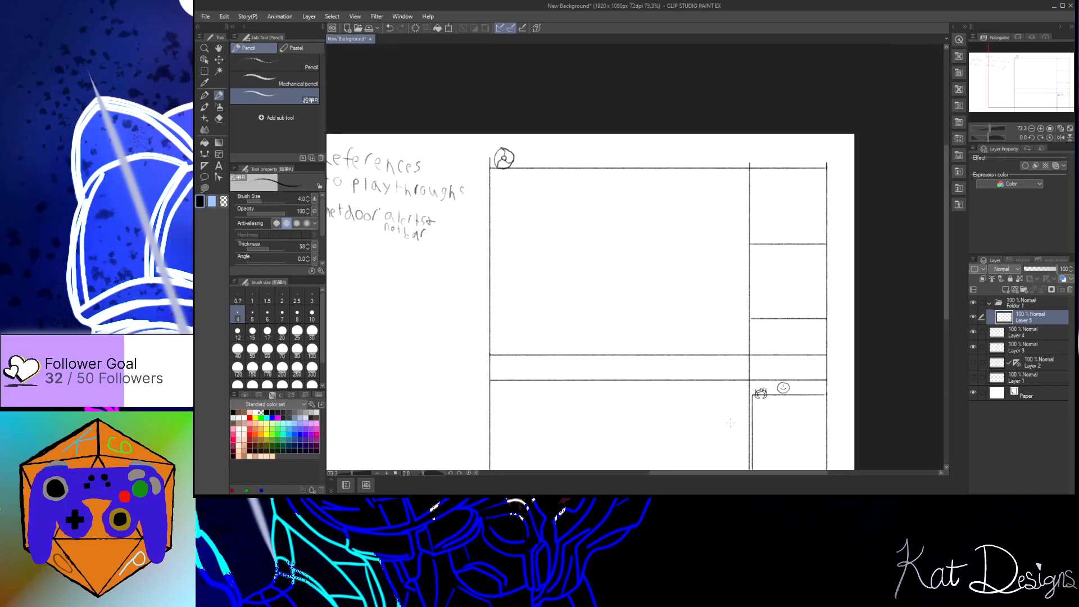
{"action": "left_click_drag", "start_coordinate": [771, 473], "coordinate": [760, 474]}
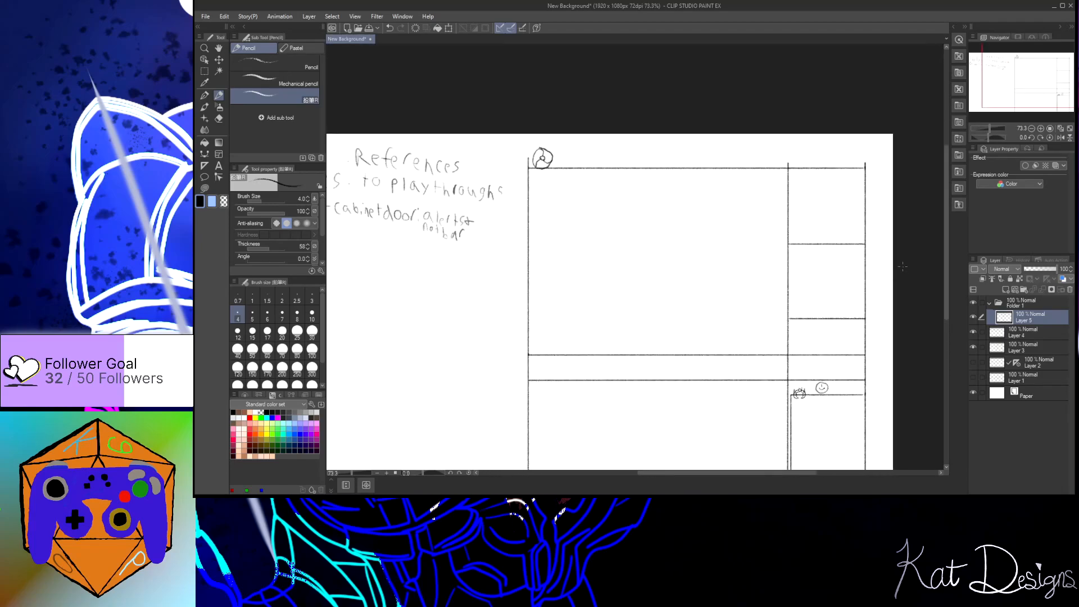
{"action": "left_click_drag", "start_coordinate": [945, 213], "coordinate": [945, 220]}
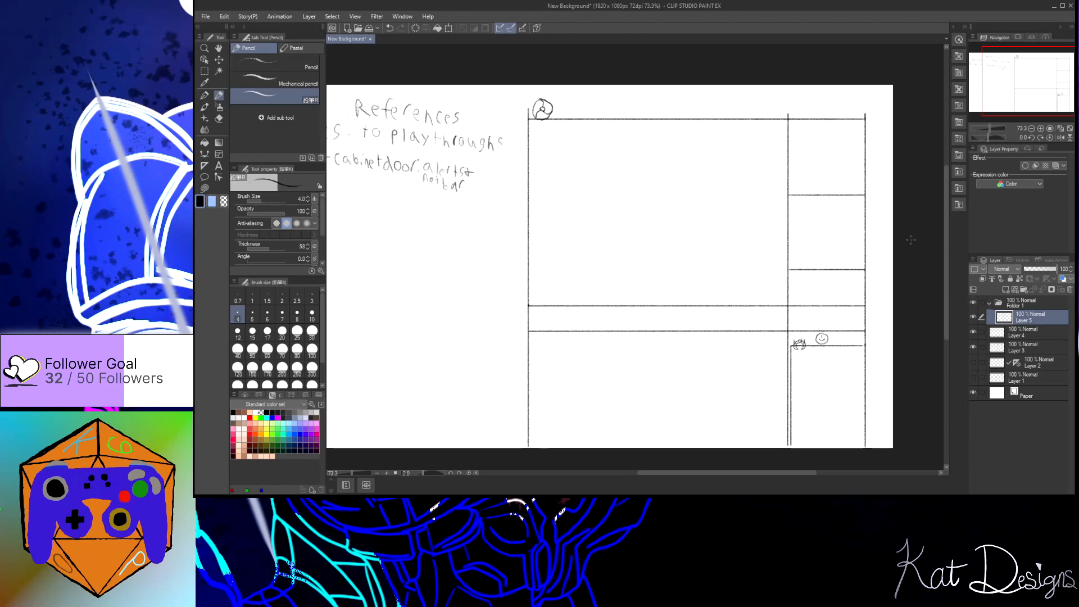
Step: Save the file and clean up the divider line's overhang above the furniture's top edge on the line art layer
{"action": "key", "text": "ctrl+s"}
{"action": "key", "text": "alt+bracketleft"}
{"action": "key", "text": "alt+bracketleft"}
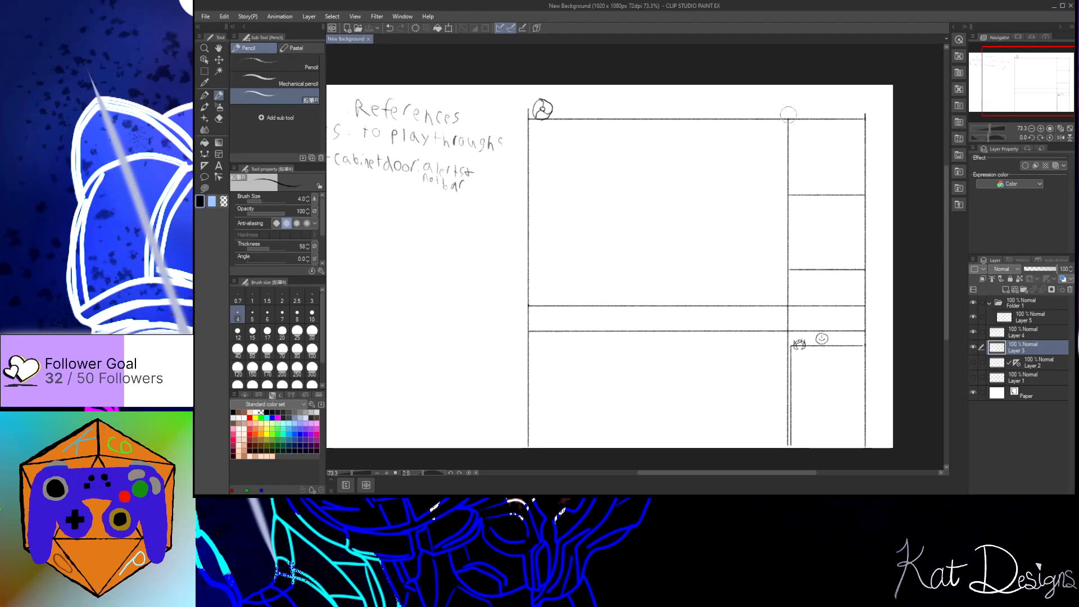
{"action": "left_click", "coordinate": [817, 138]}
Step: Add another raster layer inside the folder, above the layer with the doodles
{"action": "key", "text": "alt+bracketright"}
{"action": "key", "text": "alt+bracketright"}
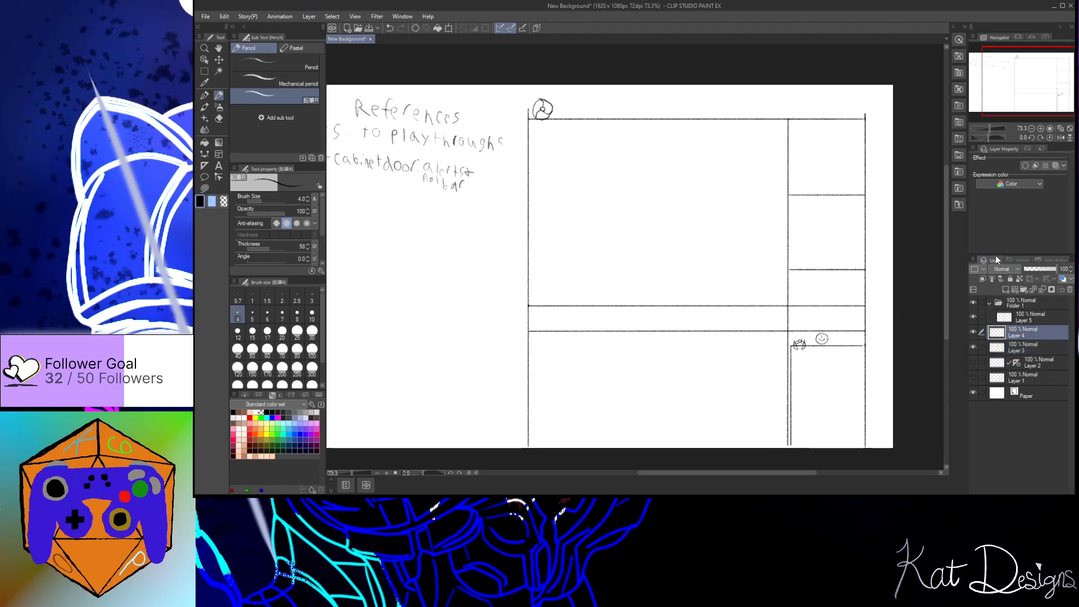
{"action": "key", "text": "ctrl+shift+n"}
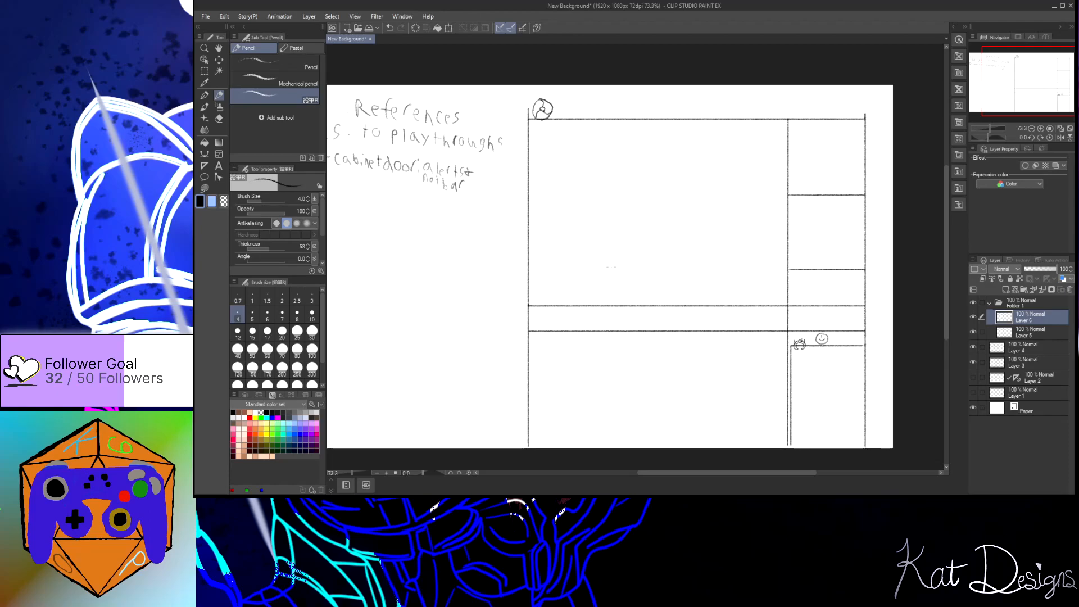
{"action": "mouse_move", "coordinate": [613, 266]}
{"action": "left_mouse_down"}
{"action": "mouse_move", "coordinate": [637, 302]}
{"action": "mouse_move", "coordinate": [679, 266]}
{"action": "left_mouse_up"}
{"action": "left_click_drag", "start_coordinate": [548, 260], "coordinate": [685, 262]}
{"action": "key", "text": "ctrl+z"}
{"action": "mouse_move", "coordinate": [553, 260]}
{"action": "left_mouse_down"}
{"action": "mouse_move", "coordinate": [749, 269]}
{"action": "mouse_move", "coordinate": [755, 168]}
{"action": "left_mouse_up"}
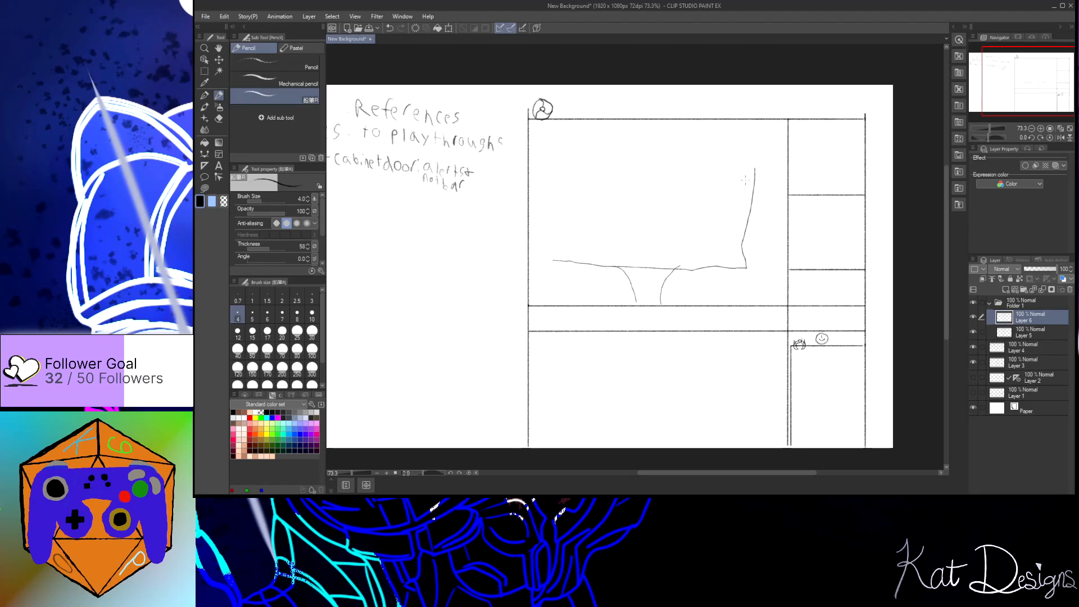
{"action": "key", "text": "ctrl+z"}
{"action": "key", "text": "ctrl+z"}
{"action": "key", "text": "ctrl+z"}
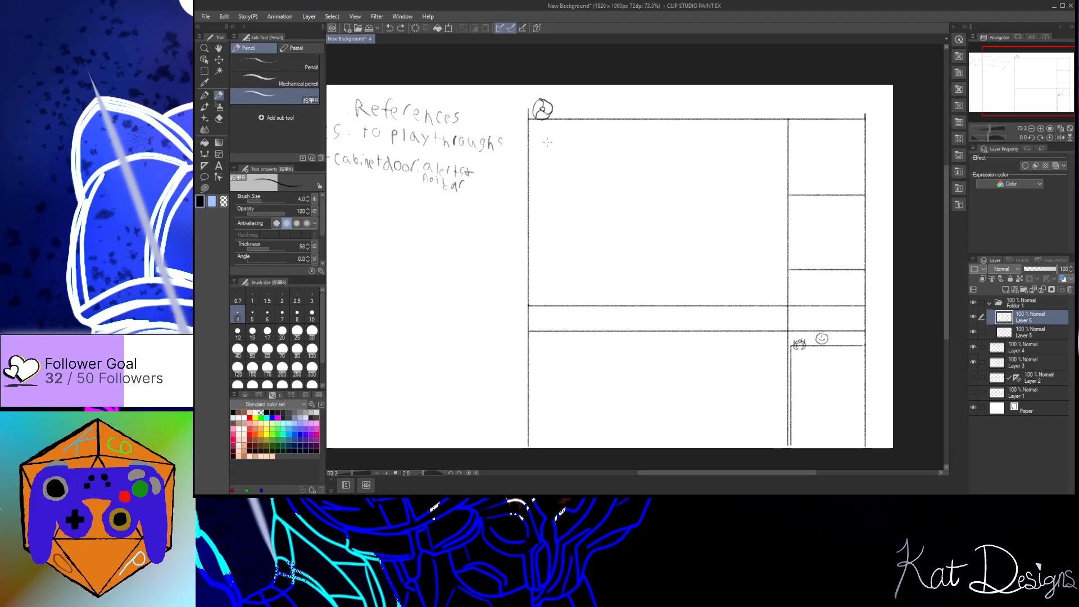
Step: Sketch a large rectangular monitor with a short stand resting on the counter in the furniture's wide compartment
{"action": "mouse_move", "coordinate": [549, 145]}
{"action": "left_mouse_down"}
{"action": "mouse_move", "coordinate": [551, 269]}
{"action": "mouse_move", "coordinate": [572, 266]}
{"action": "left_mouse_up"}
{"action": "key", "text": "ctrl+z"}
{"action": "mouse_move", "coordinate": [546, 143]}
{"action": "left_mouse_down"}
{"action": "mouse_move", "coordinate": [552, 279]}
{"action": "mouse_move", "coordinate": [762, 274]}
{"action": "mouse_move", "coordinate": [753, 137]}
{"action": "mouse_move", "coordinate": [536, 145]}
{"action": "left_mouse_up"}
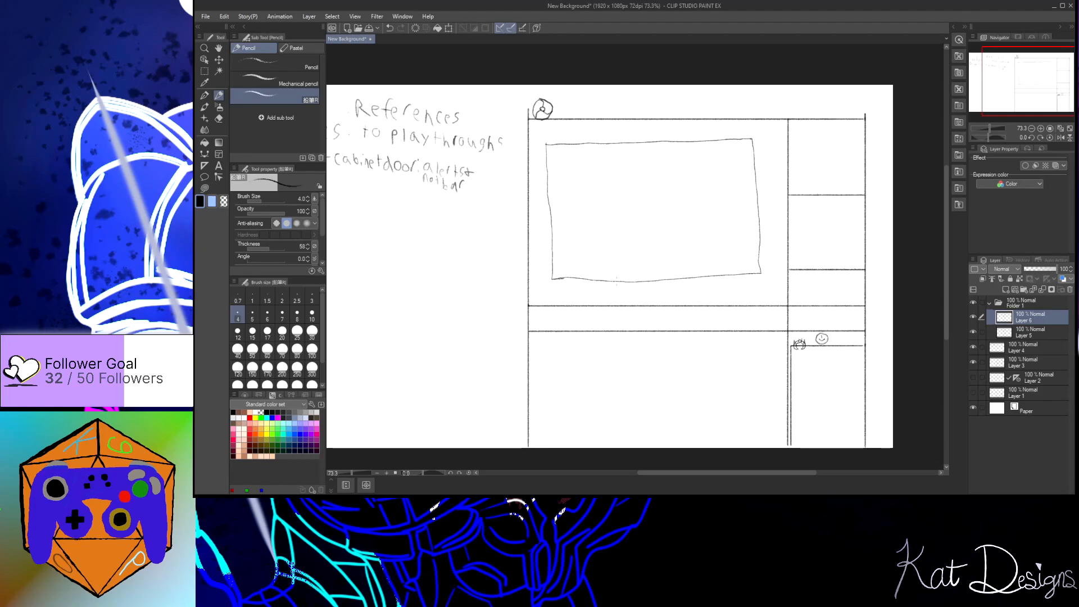
{"action": "left_click_drag", "start_coordinate": [627, 285], "coordinate": [632, 305]}
{"action": "left_click_drag", "start_coordinate": [676, 293], "coordinate": [676, 303]}
Step: On a new raster layer, sketch a small tilted hat-like object beside the round emblem, redoing the strokes that miss
{"action": "key", "text": "ctrl+shift+n"}
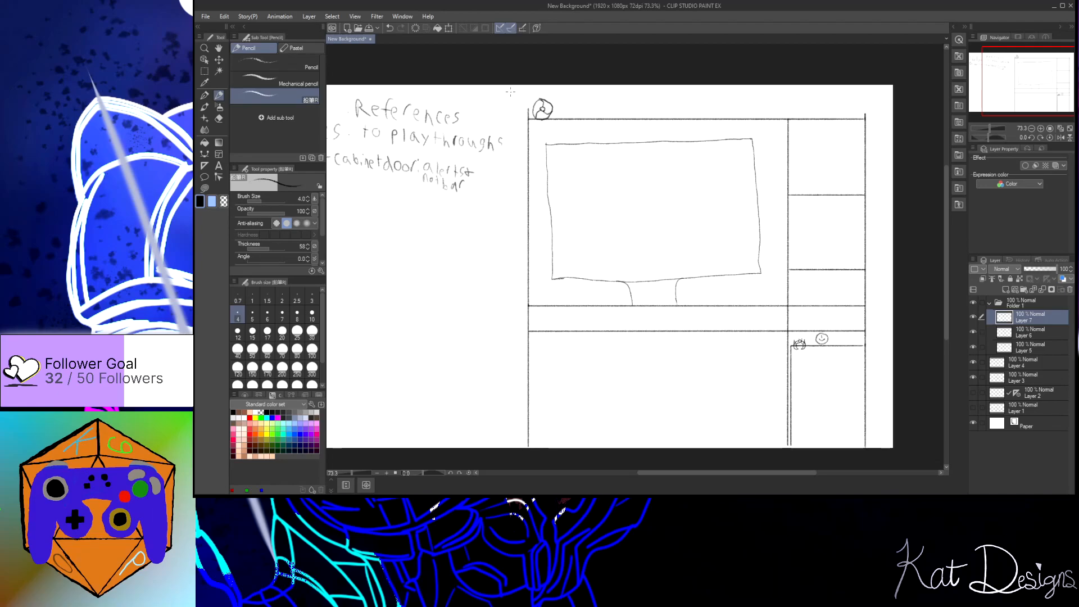
{"action": "left_click_drag", "start_coordinate": [513, 93], "coordinate": [515, 95]}
{"action": "left_click_drag", "start_coordinate": [520, 95], "coordinate": [530, 104]}
{"action": "key", "text": "ctrl+z"}
{"action": "key", "text": "ctrl+z"}
{"action": "key", "text": "ctrl+z"}
{"action": "mouse_move", "coordinate": [513, 88]}
{"action": "left_mouse_down"}
{"action": "mouse_move", "coordinate": [512, 103]}
{"action": "mouse_move", "coordinate": [510, 91]}
{"action": "left_mouse_up"}
{"action": "left_click_drag", "start_coordinate": [513, 105], "coordinate": [521, 112]}
{"action": "left_click_drag", "start_coordinate": [512, 107], "coordinate": [521, 114]}
{"action": "key", "text": "ctrl+z"}
{"action": "left_click_drag", "start_coordinate": [509, 106], "coordinate": [520, 116]}
{"action": "left_click_drag", "start_coordinate": [519, 89], "coordinate": [526, 111]}
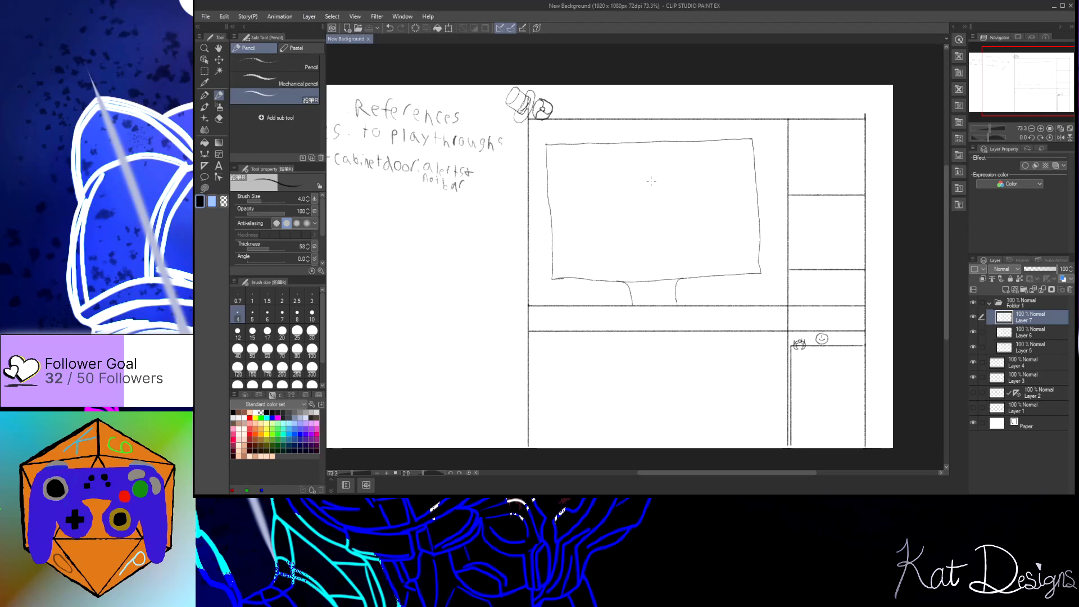
Step: On a new raster layer, draw a capped ball with a horizontal band and centre oval using pencil size 6, and save
{"action": "key", "text": "ctrl+shift+n"}
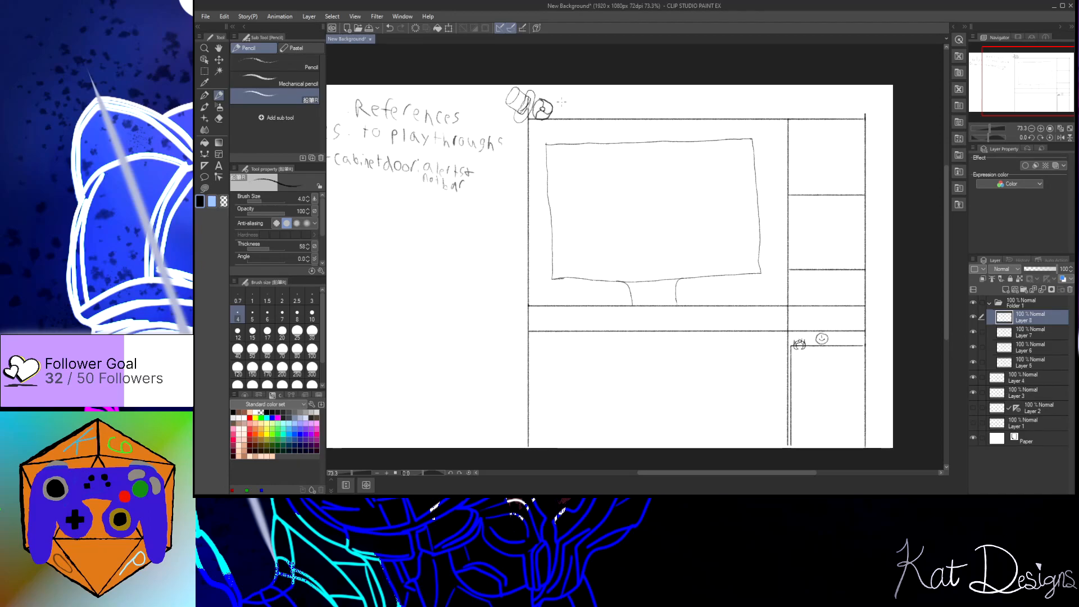
{"action": "left_click_drag", "start_coordinate": [564, 99], "coordinate": [559, 118]}
{"action": "key", "text": "ctrl+z"}
{"action": "left_click", "coordinate": [267, 314]}
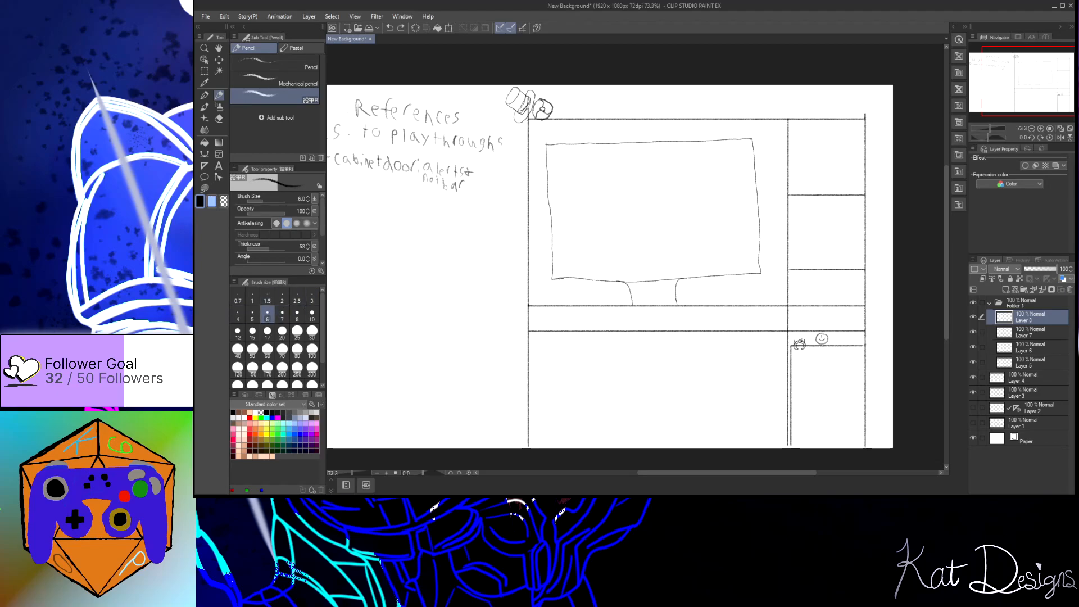
{"action": "mouse_move", "coordinate": [566, 104]}
{"action": "left_mouse_down"}
{"action": "mouse_move", "coordinate": [565, 119]}
{"action": "mouse_move", "coordinate": [570, 111]}
{"action": "left_mouse_up"}
{"action": "left_click_drag", "start_coordinate": [566, 107], "coordinate": [567, 114]}
{"action": "key", "text": "ctrl+s"}
Step: Add a new raster layer and draw a five-pointed star on the furniture's top edge beside the capped ball
{"action": "key", "text": "ctrl+shift+n"}
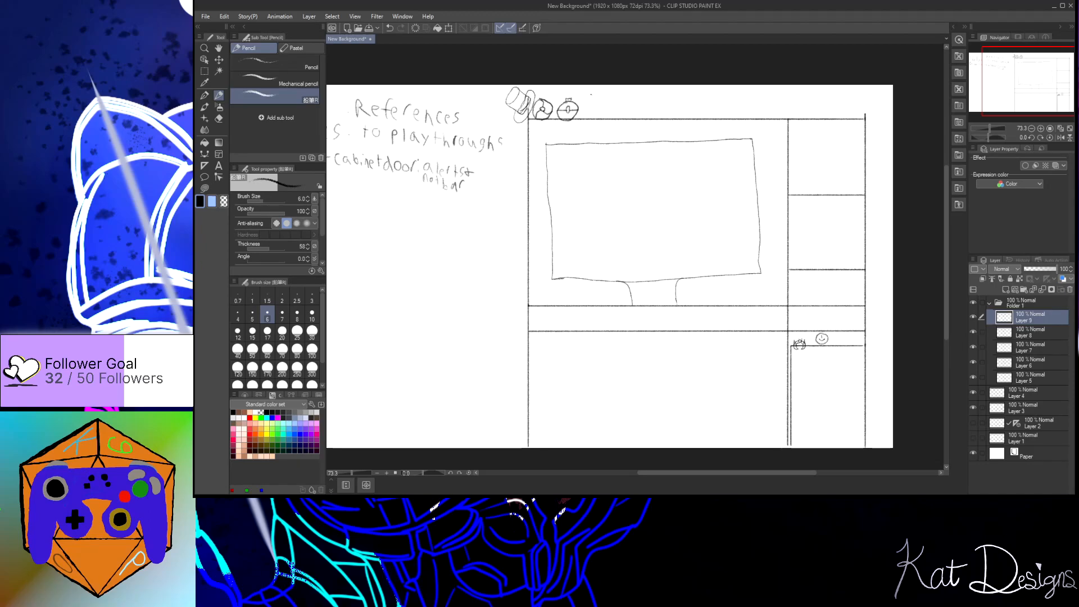
{"action": "mouse_move", "coordinate": [591, 98]}
{"action": "left_mouse_down"}
{"action": "mouse_move", "coordinate": [588, 112]}
{"action": "mouse_move", "coordinate": [605, 99]}
{"action": "left_mouse_up"}
{"action": "key", "text": "ctrl+z"}
{"action": "mouse_move", "coordinate": [592, 109]}
{"action": "left_mouse_down"}
{"action": "mouse_move", "coordinate": [611, 100]}
{"action": "mouse_move", "coordinate": [589, 105]}
{"action": "left_mouse_up"}
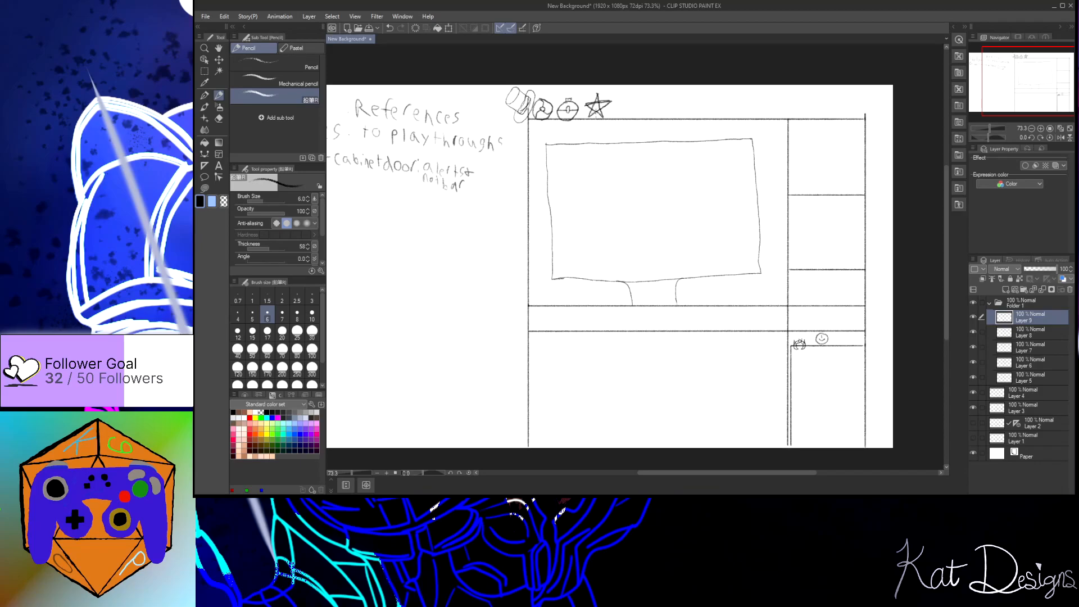
Step: Erase the overlapping lines inside the five-pointed star with the hard eraser at size 3, leaving a clean outline
{"action": "scroll", "coordinate": [595, 118], "scroll_direction": "up", "scroll_amount": 5}
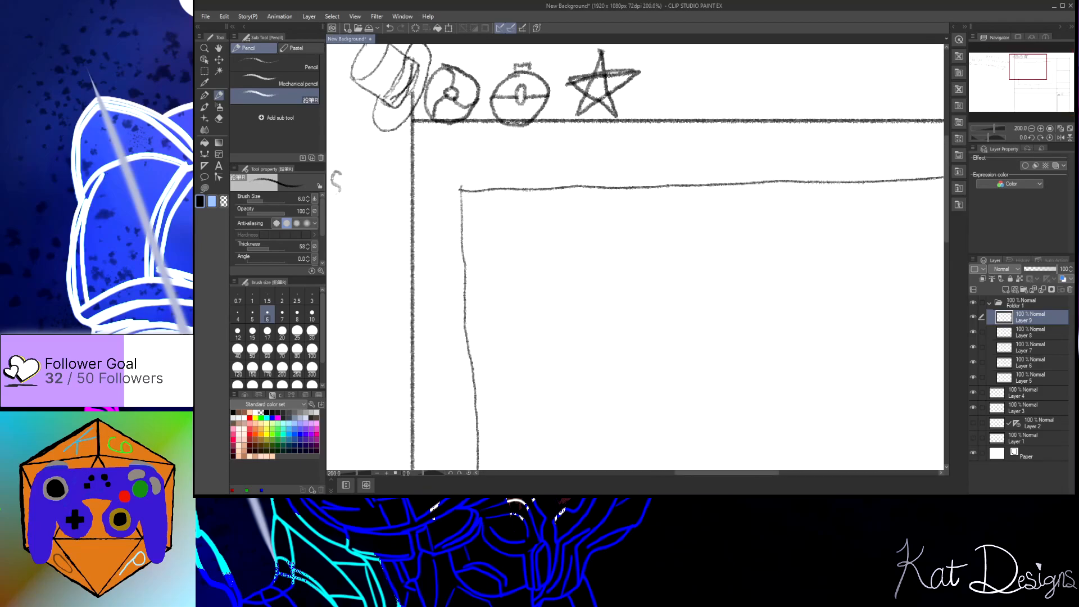
{"action": "key", "text": "e"}
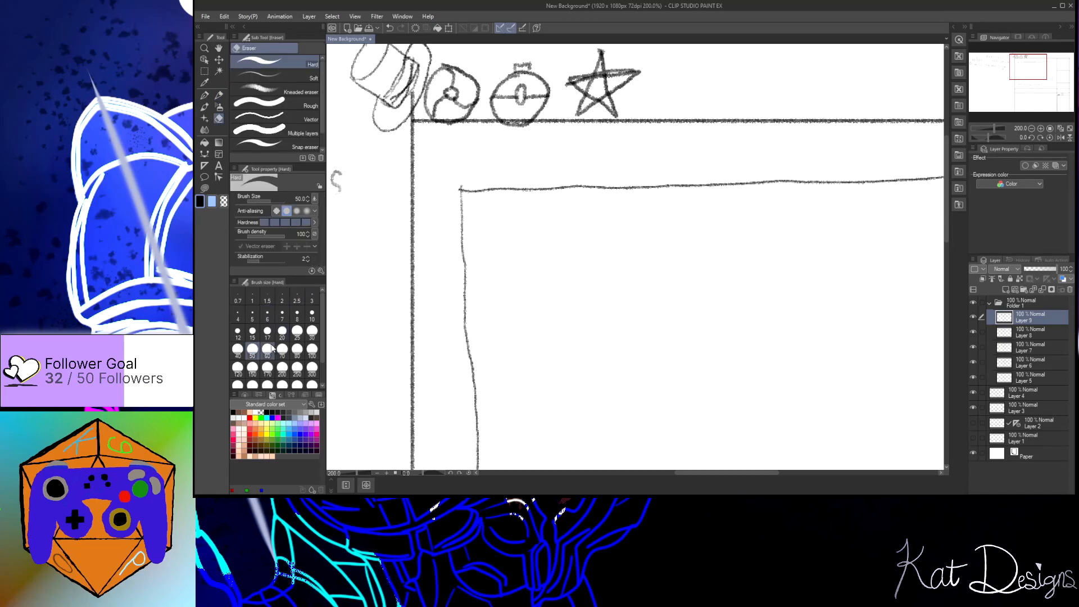
{"action": "left_click", "coordinate": [282, 314]}
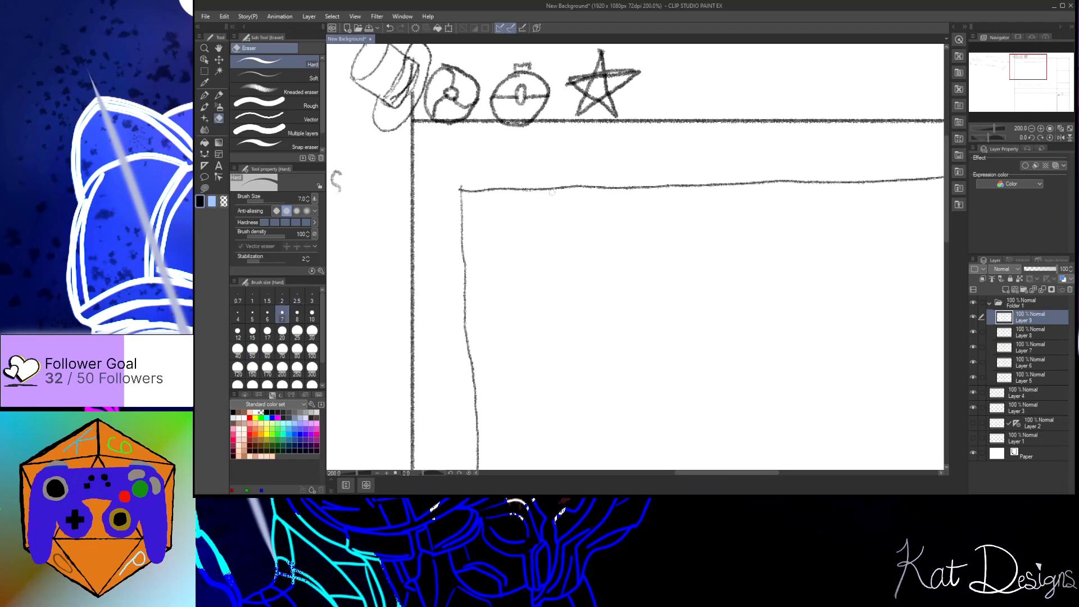
{"action": "left_click", "coordinate": [312, 297]}
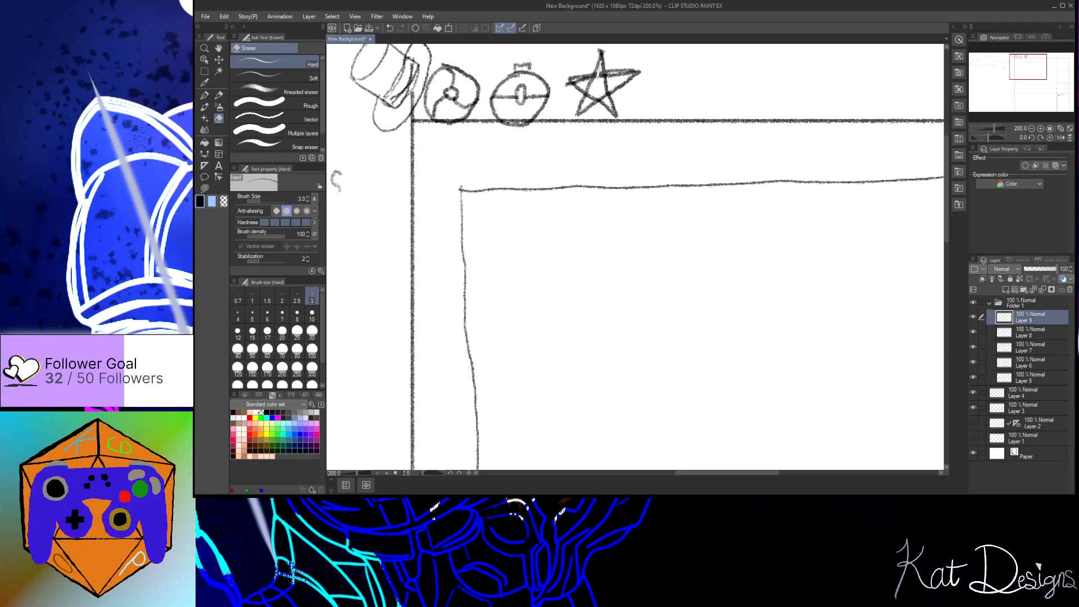
{"action": "scroll", "coordinate": [606, 81], "scroll_direction": "up", "scroll_amount": 5}
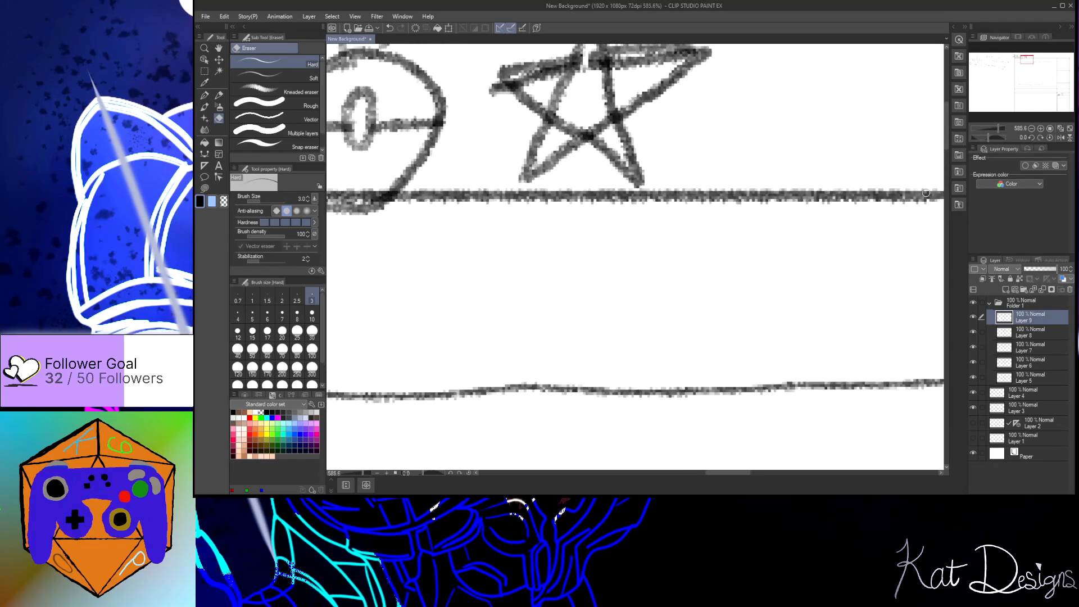
{"action": "left_click_drag", "start_coordinate": [946, 134], "coordinate": [946, 118]}
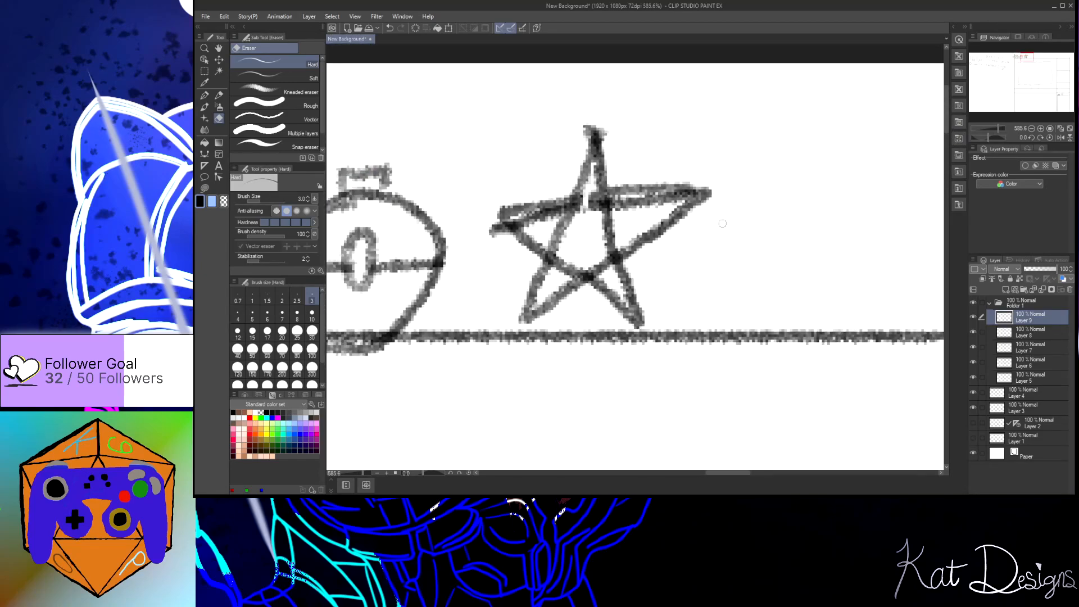
{"action": "mouse_move", "coordinate": [589, 210]}
{"action": "left_mouse_down"}
{"action": "mouse_move", "coordinate": [595, 155]}
{"action": "mouse_move", "coordinate": [595, 208]}
{"action": "mouse_move", "coordinate": [516, 221]}
{"action": "mouse_move", "coordinate": [532, 231]}
{"action": "mouse_move", "coordinate": [475, 232]}
{"action": "mouse_move", "coordinate": [493, 223]}
{"action": "mouse_move", "coordinate": [503, 233]}
{"action": "mouse_move", "coordinate": [495, 222]}
{"action": "mouse_move", "coordinate": [510, 236]}
{"action": "left_mouse_up"}
{"action": "mouse_move", "coordinate": [575, 226]}
{"action": "left_mouse_down"}
{"action": "mouse_move", "coordinate": [523, 216]}
{"action": "mouse_move", "coordinate": [561, 217]}
{"action": "mouse_move", "coordinate": [527, 221]}
{"action": "mouse_move", "coordinate": [565, 240]}
{"action": "mouse_move", "coordinate": [549, 238]}
{"action": "mouse_move", "coordinate": [558, 261]}
{"action": "mouse_move", "coordinate": [543, 242]}
{"action": "mouse_move", "coordinate": [557, 260]}
{"action": "mouse_move", "coordinate": [551, 275]}
{"action": "mouse_move", "coordinate": [567, 225]}
{"action": "mouse_move", "coordinate": [558, 218]}
{"action": "mouse_move", "coordinate": [571, 215]}
{"action": "mouse_move", "coordinate": [511, 215]}
{"action": "mouse_move", "coordinate": [570, 217]}
{"action": "left_mouse_up"}
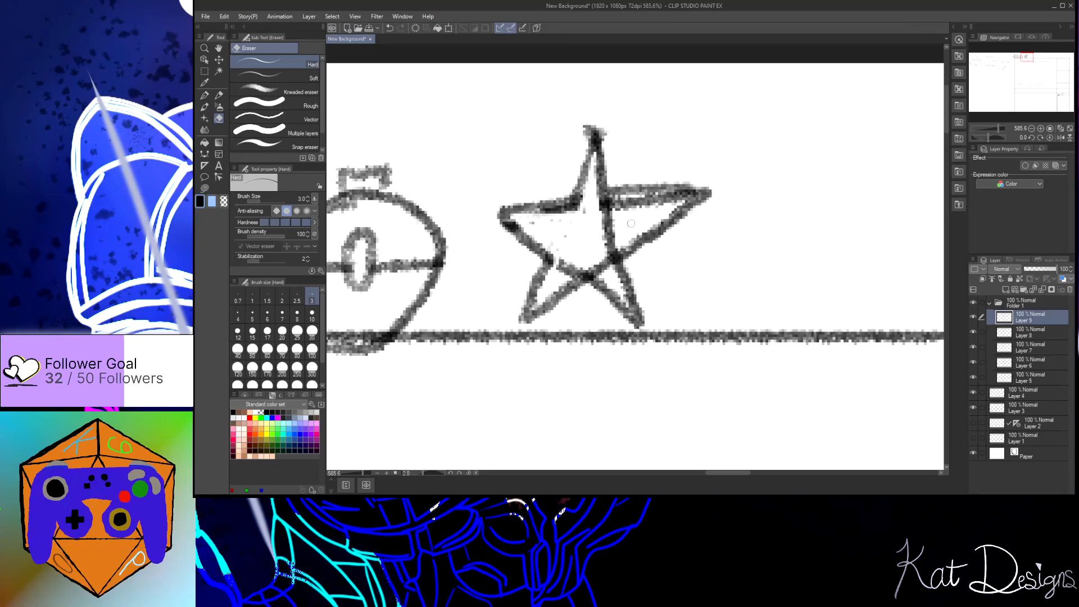
{"action": "mouse_move", "coordinate": [662, 206]}
{"action": "left_mouse_down"}
{"action": "mouse_move", "coordinate": [598, 208]}
{"action": "mouse_move", "coordinate": [596, 155]}
{"action": "mouse_move", "coordinate": [600, 211]}
{"action": "mouse_move", "coordinate": [589, 194]}
{"action": "mouse_move", "coordinate": [568, 212]}
{"action": "mouse_move", "coordinate": [523, 214]}
{"action": "mouse_move", "coordinate": [587, 206]}
{"action": "mouse_move", "coordinate": [592, 159]}
{"action": "mouse_move", "coordinate": [604, 237]}
{"action": "mouse_move", "coordinate": [618, 210]}
{"action": "mouse_move", "coordinate": [675, 201]}
{"action": "mouse_move", "coordinate": [537, 215]}
{"action": "mouse_move", "coordinate": [576, 231]}
{"action": "mouse_move", "coordinate": [557, 268]}
{"action": "mouse_move", "coordinate": [555, 253]}
{"action": "mouse_move", "coordinate": [581, 265]}
{"action": "mouse_move", "coordinate": [573, 270]}
{"action": "mouse_move", "coordinate": [600, 263]}
{"action": "mouse_move", "coordinate": [610, 273]}
{"action": "mouse_move", "coordinate": [617, 247]}
{"action": "mouse_move", "coordinate": [593, 265]}
{"action": "mouse_move", "coordinate": [602, 271]}
{"action": "mouse_move", "coordinate": [562, 277]}
{"action": "left_mouse_up"}
{"action": "left_click", "coordinate": [252, 314]}
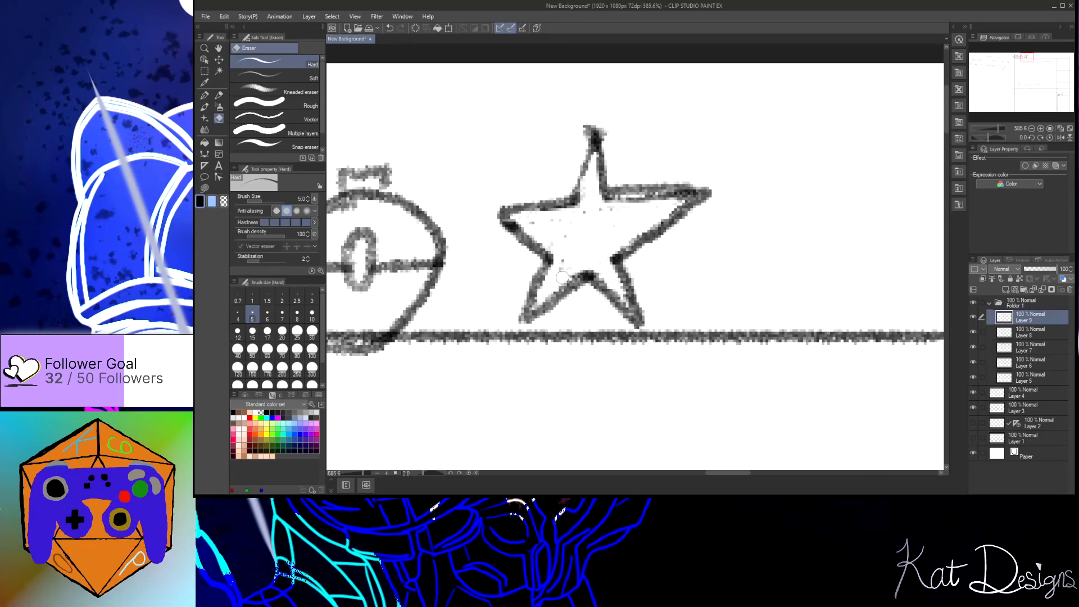
Step: Draw two small oval eyes in the middle of the star with the pencil at size 4
{"action": "left_click", "coordinate": [219, 95]}
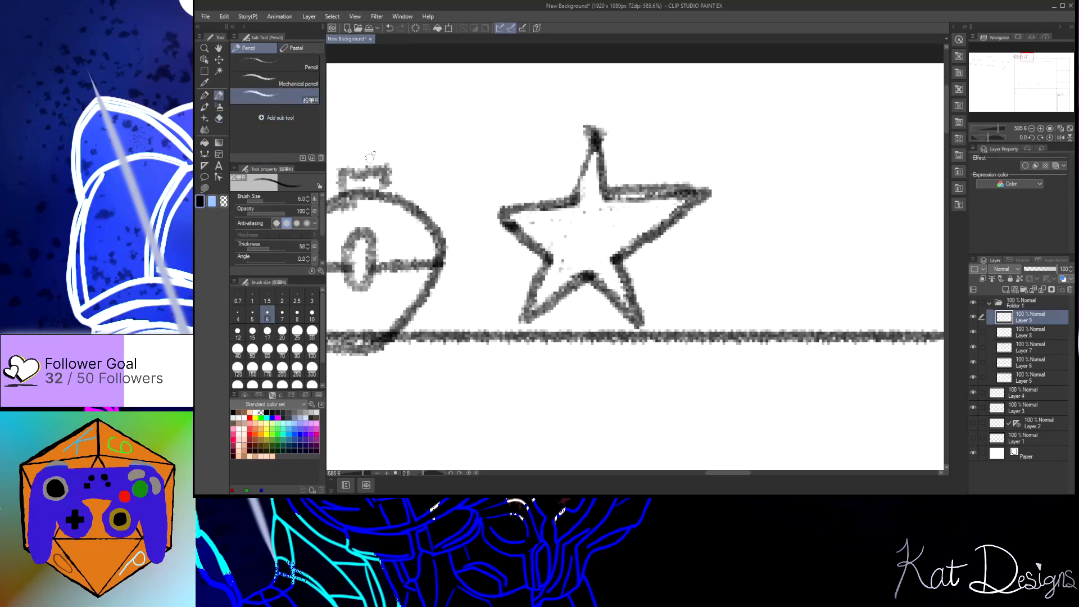
{"action": "left_click", "coordinate": [252, 314]}
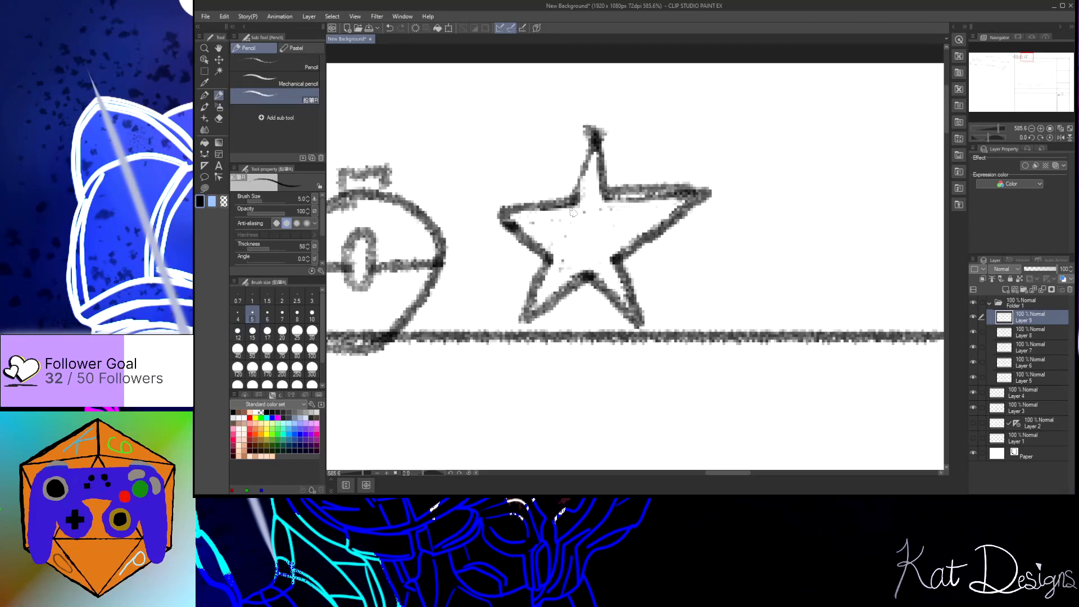
{"action": "left_click", "coordinate": [238, 315]}
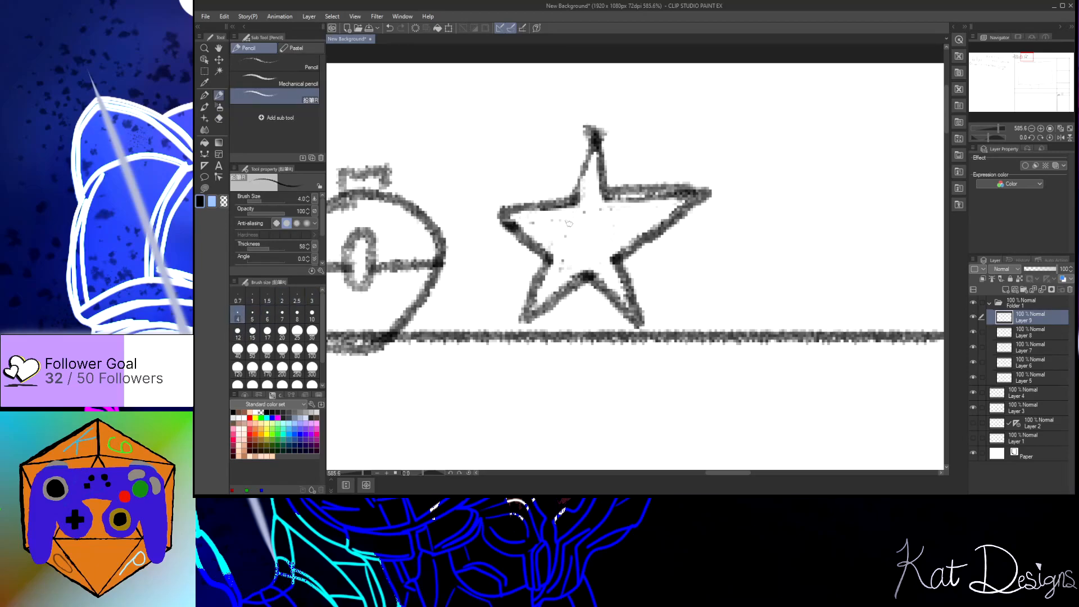
{"action": "mouse_move", "coordinate": [576, 210]}
{"action": "left_mouse_down"}
{"action": "mouse_move", "coordinate": [568, 235]}
{"action": "mouse_move", "coordinate": [580, 226]}
{"action": "mouse_move", "coordinate": [573, 211]}
{"action": "mouse_move", "coordinate": [566, 232]}
{"action": "mouse_move", "coordinate": [579, 217]}
{"action": "mouse_move", "coordinate": [568, 229]}
{"action": "mouse_move", "coordinate": [596, 234]}
{"action": "mouse_move", "coordinate": [606, 213]}
{"action": "mouse_move", "coordinate": [590, 205]}
{"action": "mouse_move", "coordinate": [598, 230]}
{"action": "left_mouse_up"}
{"action": "scroll", "coordinate": [597, 230], "scroll_direction": "down", "scroll_amount": 5}
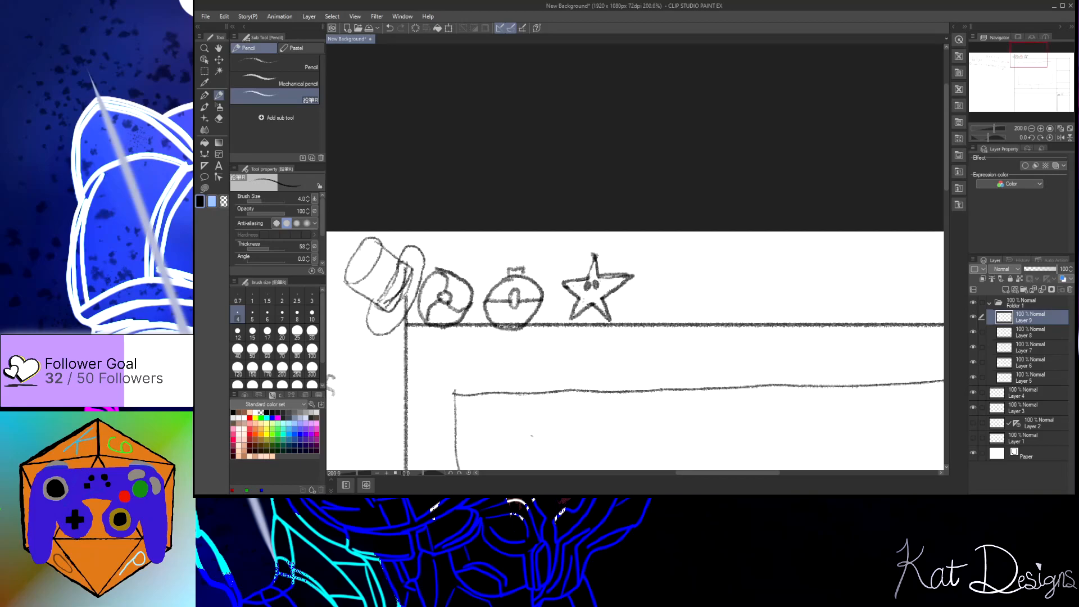
Step: Draw a circle with an off-centre double-line cross beside the star using pencil size 6, save, and check its layer's visibility
{"action": "scroll", "coordinate": [724, 473], "scroll_direction": "left", "scroll_amount": 2}
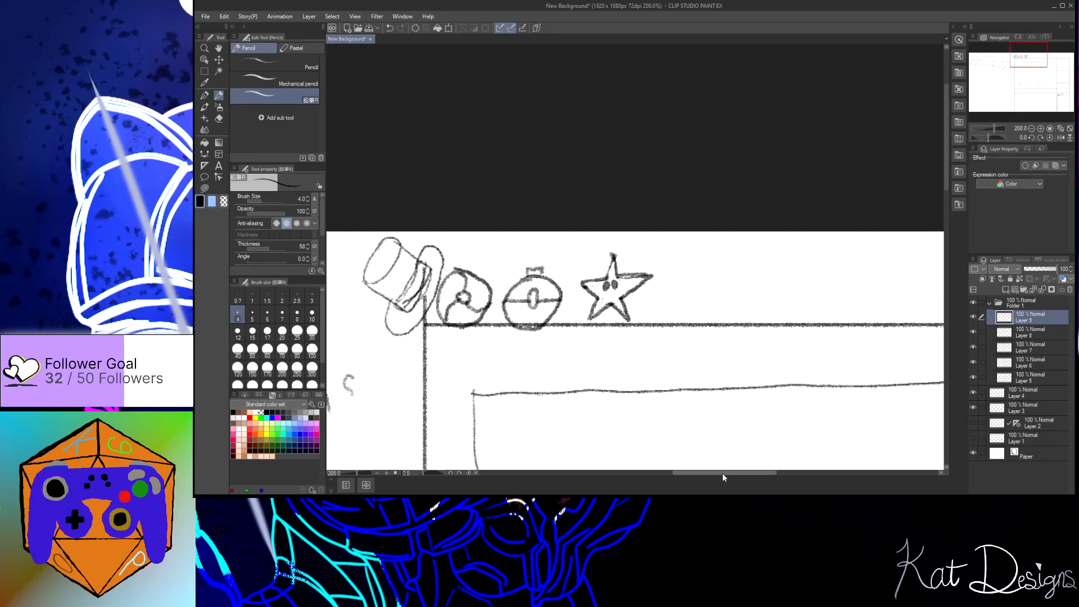
{"action": "left_click_drag", "start_coordinate": [946, 161], "coordinate": [946, 191]}
{"action": "scroll", "coordinate": [675, 354], "scroll_direction": "down", "scroll_amount": 2}
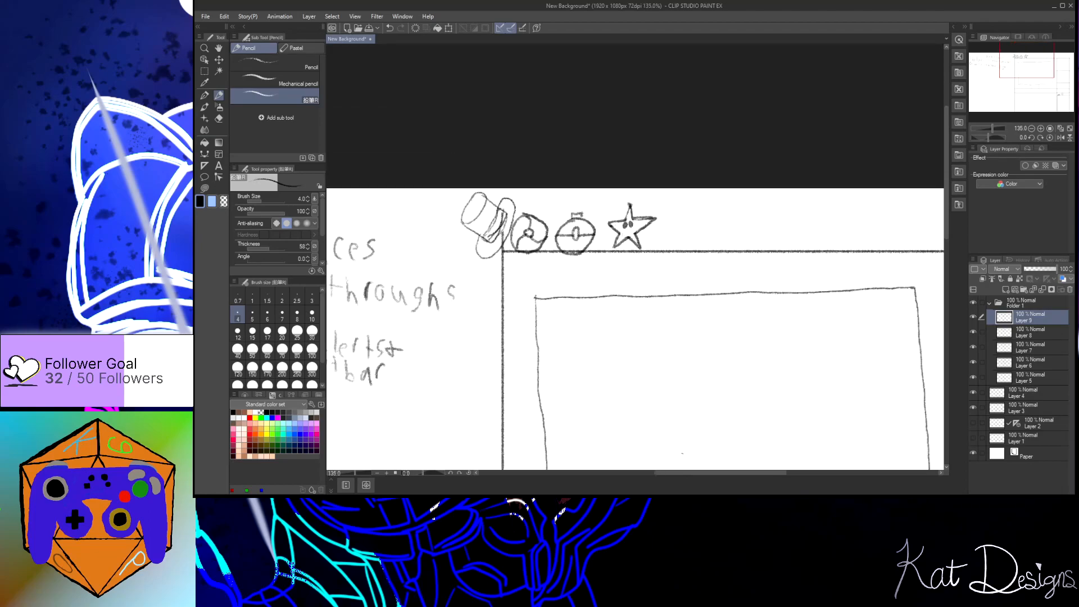
{"action": "left_click_drag", "start_coordinate": [706, 473], "coordinate": [731, 474]}
{"action": "left_click_drag", "start_coordinate": [948, 161], "coordinate": [949, 175]}
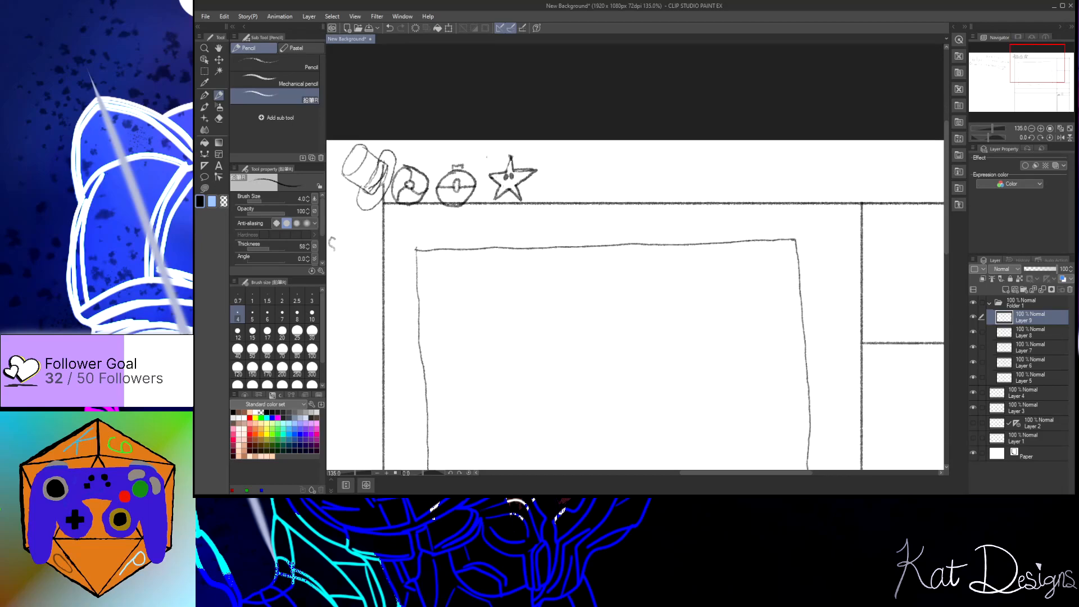
{"action": "scroll", "coordinate": [486, 157], "scroll_direction": "down", "scroll_amount": 2}
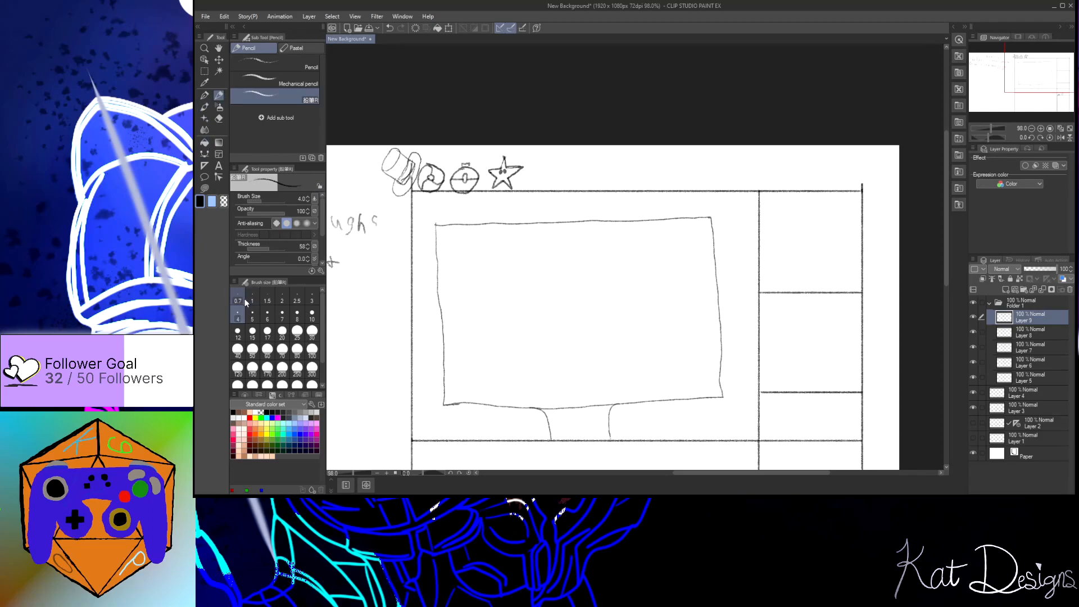
{"action": "left_click", "coordinate": [268, 316]}
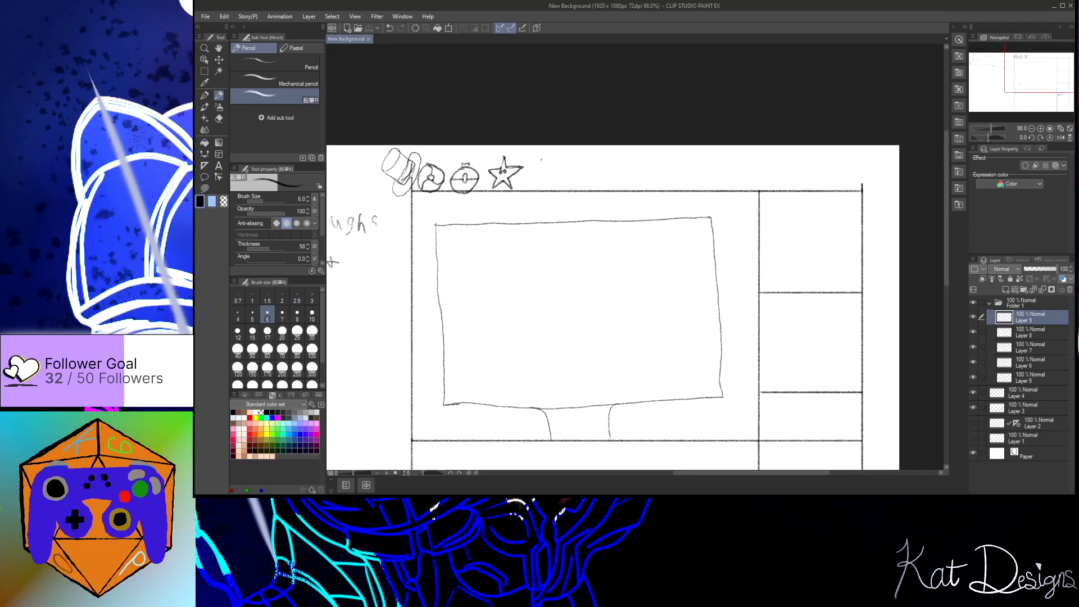
{"action": "mouse_move", "coordinate": [548, 158]}
{"action": "left_mouse_down"}
{"action": "mouse_move", "coordinate": [529, 167]}
{"action": "mouse_move", "coordinate": [551, 190]}
{"action": "mouse_move", "coordinate": [563, 170]}
{"action": "mouse_move", "coordinate": [545, 159]}
{"action": "left_mouse_up"}
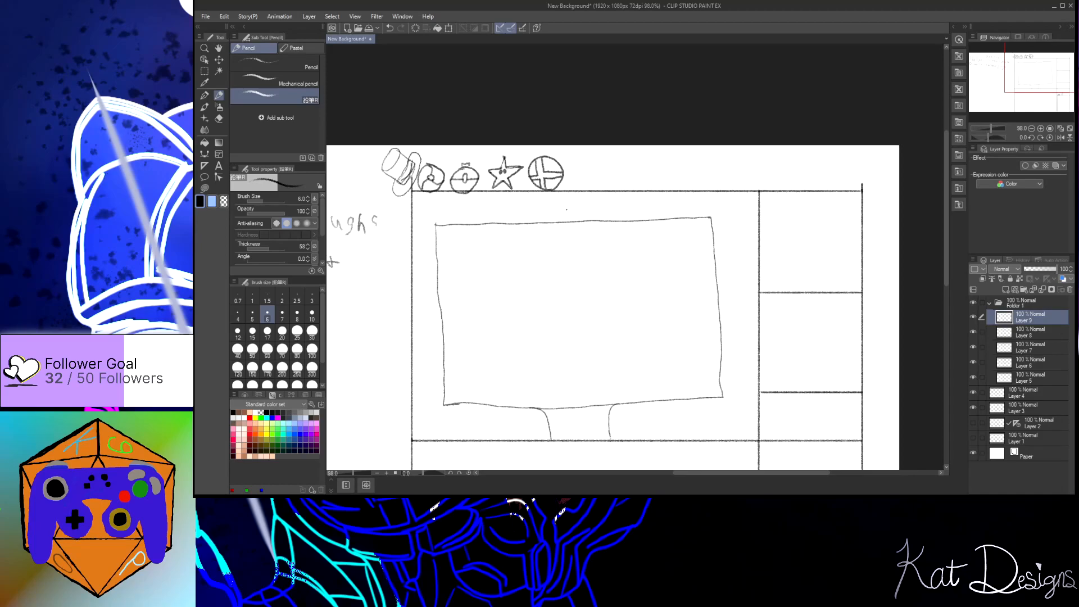
{"action": "key", "text": "ctrl+z"}
{"action": "left_click", "coordinate": [627, 178]}
{"action": "key", "text": "ctrl+s"}
{"action": "left_click", "coordinate": [973, 318]}
{"action": "left_click", "coordinate": [974, 318]}
Step: Add a new raster layer at the top of the folder and save the document
{"action": "key", "text": "ctrl+shift+n"}
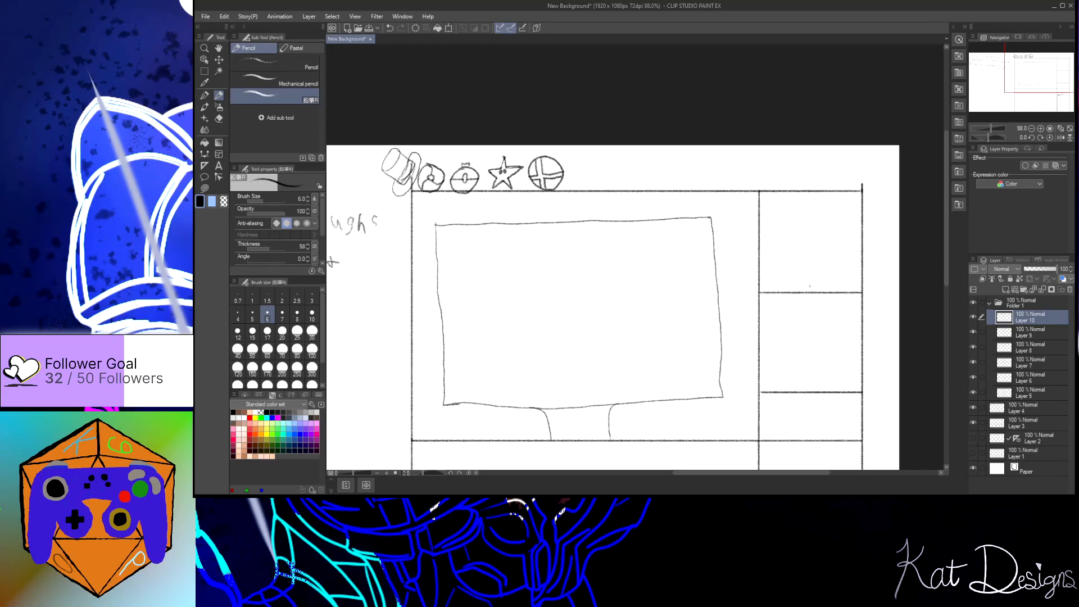
{"action": "mouse_move", "coordinate": [704, 475]}
{"action": "left_mouse_down"}
{"action": "mouse_move", "coordinate": [639, 484]}
{"action": "mouse_move", "coordinate": [716, 484]}
{"action": "left_mouse_up"}
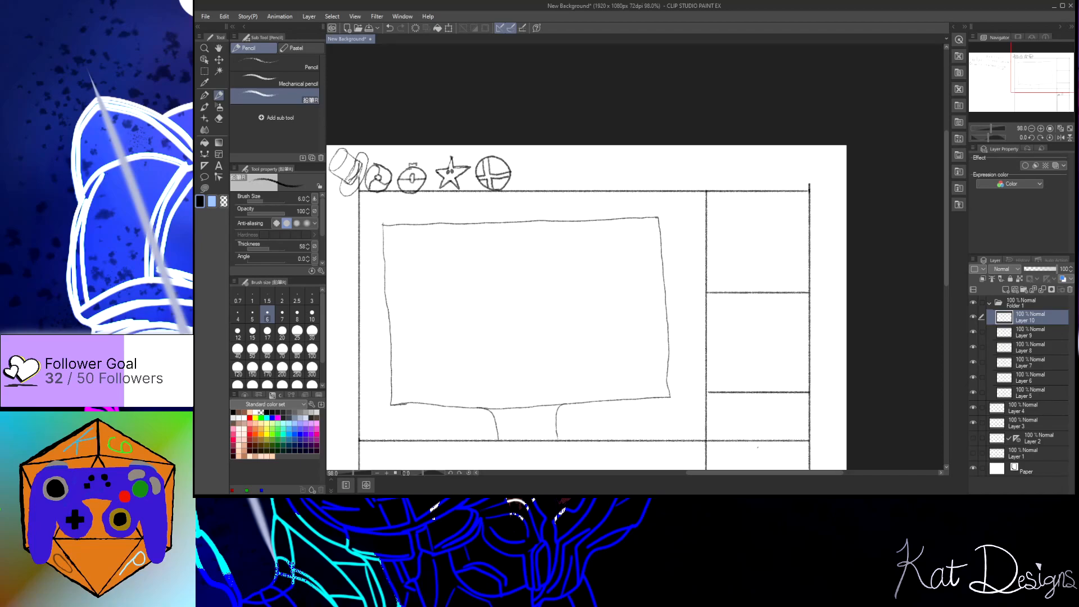
{"action": "left_click_drag", "start_coordinate": [763, 475], "coordinate": [646, 475]}
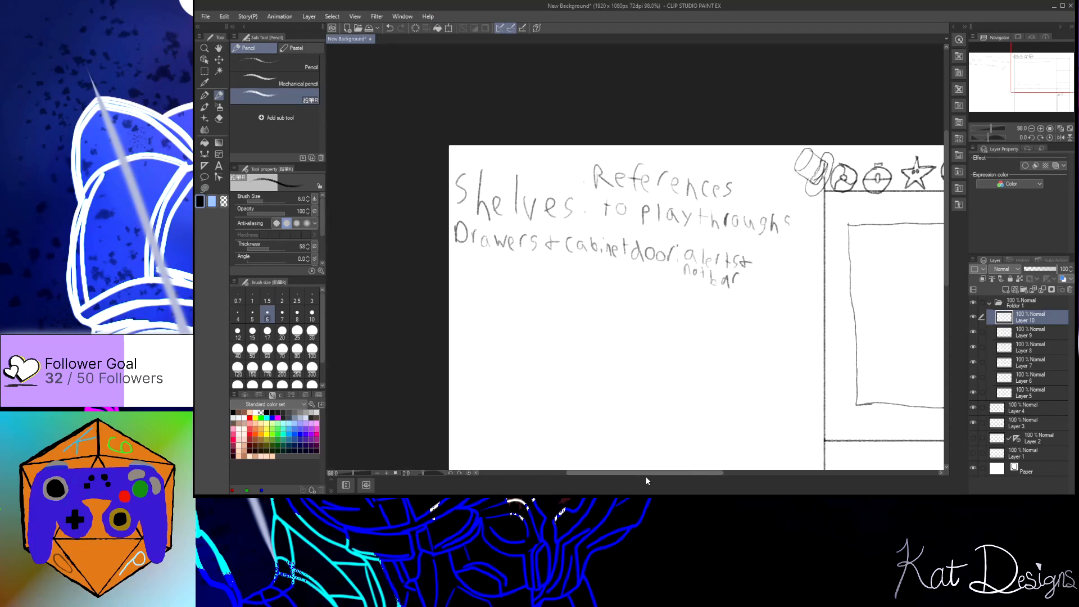
{"action": "left_click_drag", "start_coordinate": [948, 204], "coordinate": [943, 269]}
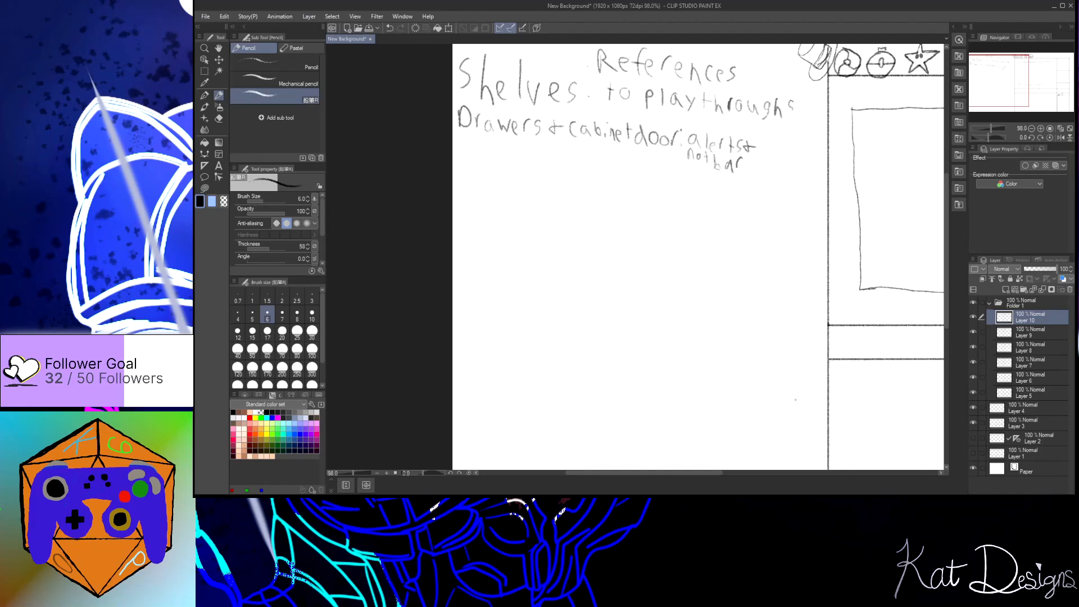
{"action": "key", "text": "ctrl+s"}
Step: Draw a small rounded pouch with a jagged crown-like top and a filled star inside, beside the crossed circle, and save
{"action": "left_click_drag", "start_coordinate": [678, 473], "coordinate": [785, 474]}
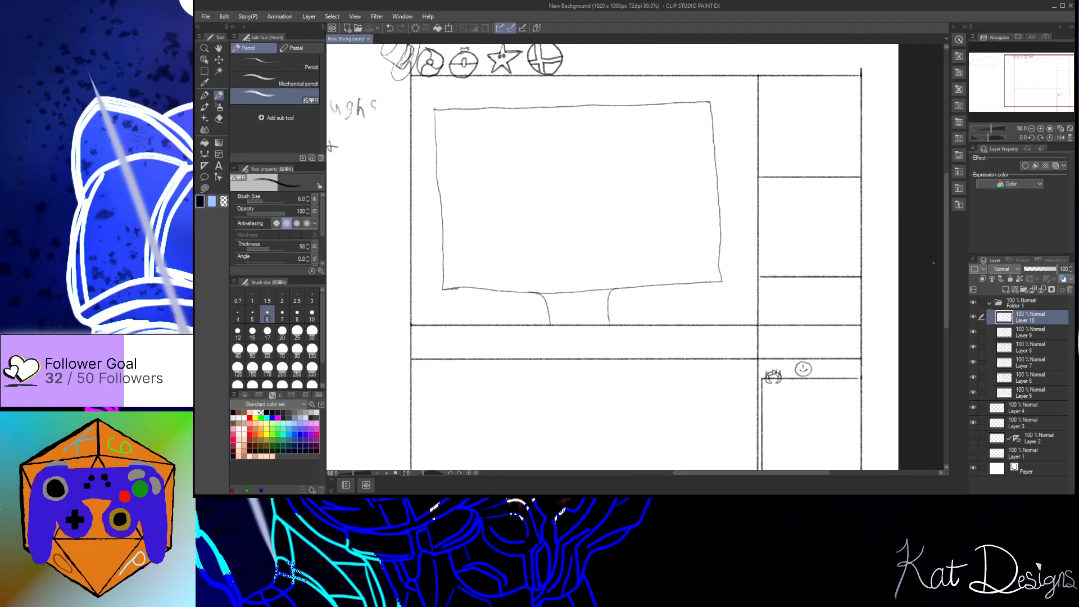
{"action": "left_click_drag", "start_coordinate": [945, 268], "coordinate": [946, 211]}
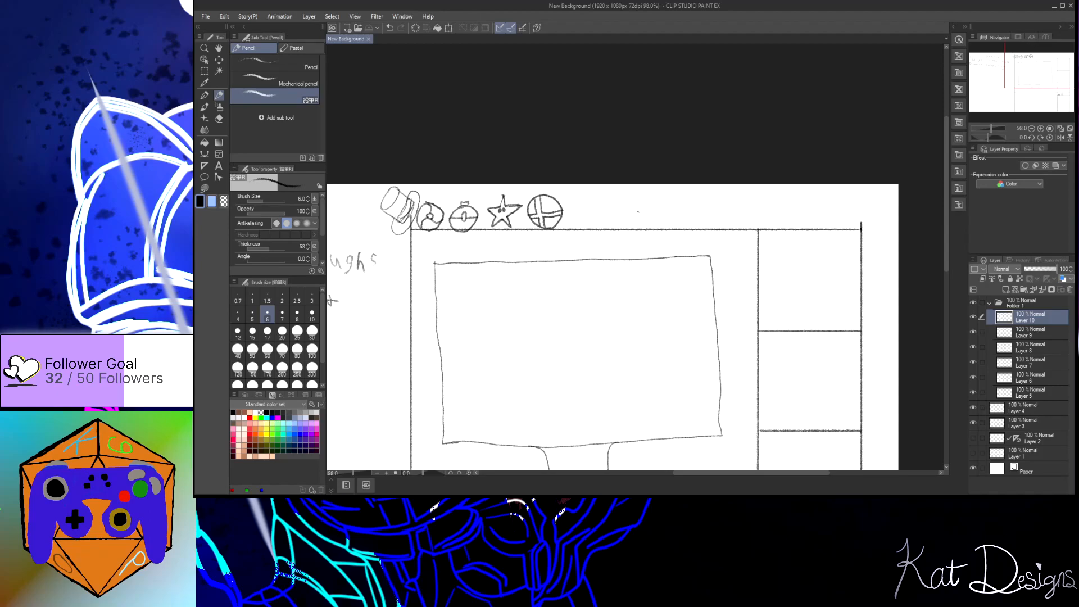
{"action": "scroll", "coordinate": [636, 210], "scroll_direction": "up", "scroll_amount": 3}
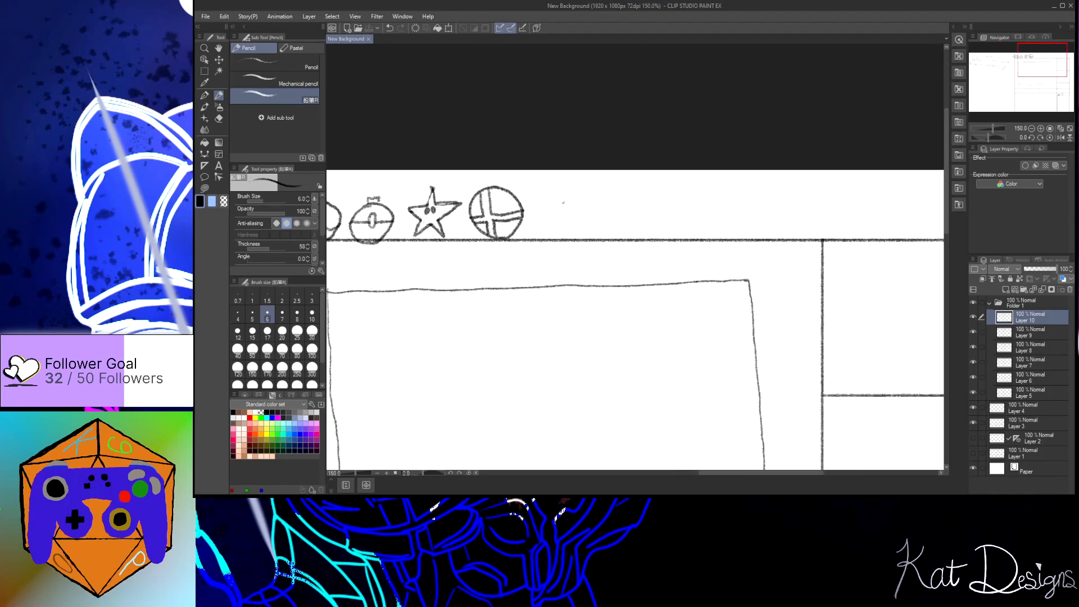
{"action": "mouse_move", "coordinate": [559, 204]}
{"action": "left_mouse_down"}
{"action": "mouse_move", "coordinate": [544, 212]}
{"action": "mouse_move", "coordinate": [554, 233]}
{"action": "mouse_move", "coordinate": [575, 235]}
{"action": "mouse_move", "coordinate": [582, 213]}
{"action": "mouse_move", "coordinate": [554, 205]}
{"action": "mouse_move", "coordinate": [543, 222]}
{"action": "mouse_move", "coordinate": [563, 236]}
{"action": "left_mouse_up"}
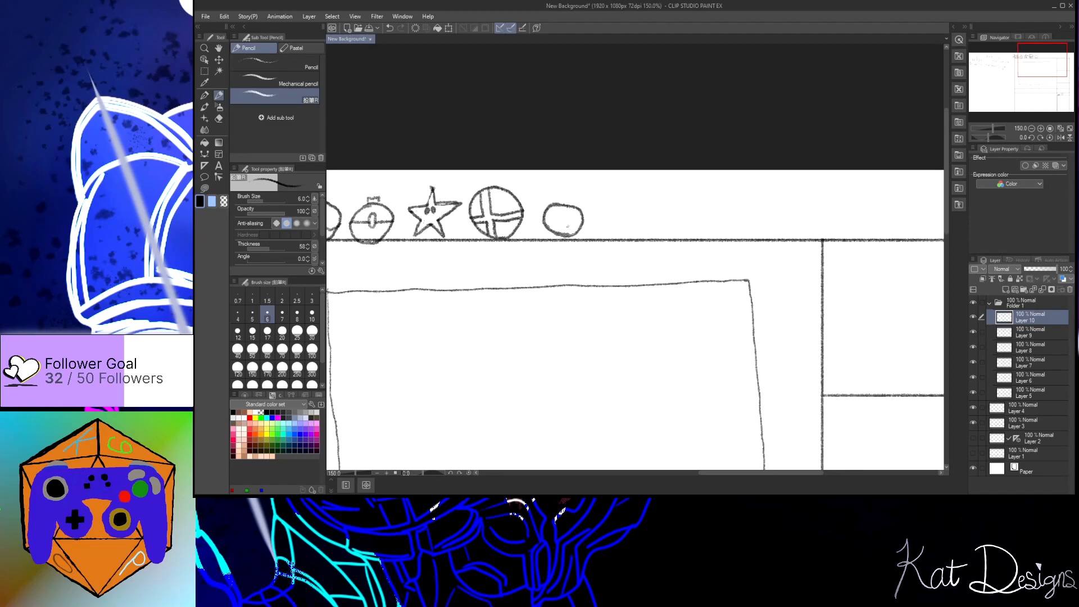
{"action": "mouse_move", "coordinate": [544, 186]}
{"action": "left_mouse_down"}
{"action": "mouse_move", "coordinate": [553, 199]}
{"action": "mouse_move", "coordinate": [580, 190]}
{"action": "left_mouse_up"}
{"action": "left_click_drag", "start_coordinate": [564, 189], "coordinate": [580, 189]}
{"action": "mouse_move", "coordinate": [561, 212]}
{"action": "left_mouse_down"}
{"action": "mouse_move", "coordinate": [570, 229]}
{"action": "mouse_move", "coordinate": [565, 216]}
{"action": "left_mouse_up"}
{"action": "left_click_drag", "start_coordinate": [564, 217], "coordinate": [563, 220]}
{"action": "key", "text": "ctrl+s"}
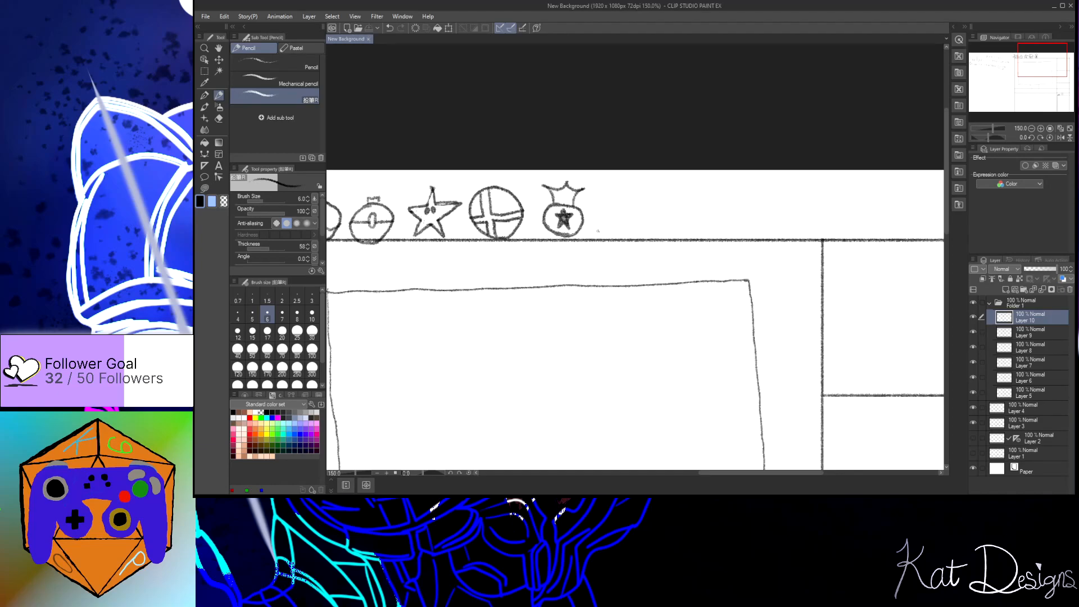
Step: Add another raster layer above the star pouch's layer and save the file
{"action": "key", "text": "ctrl+shift+n"}
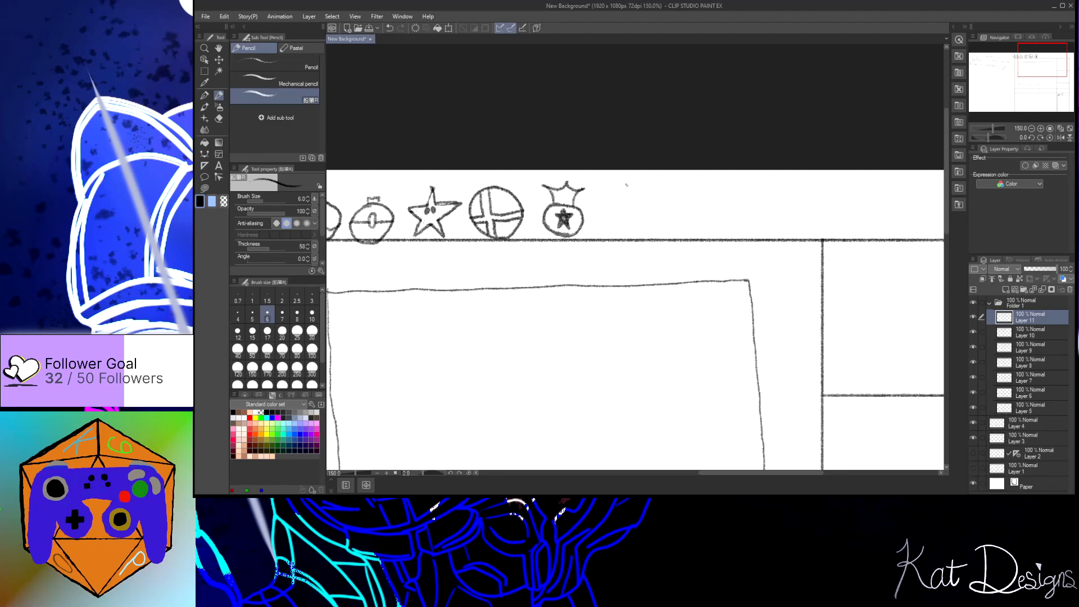
{"action": "scroll", "coordinate": [627, 182], "scroll_direction": "down", "scroll_amount": 1}
{"action": "scroll", "coordinate": [579, 246], "scroll_direction": "down", "scroll_amount": 3}
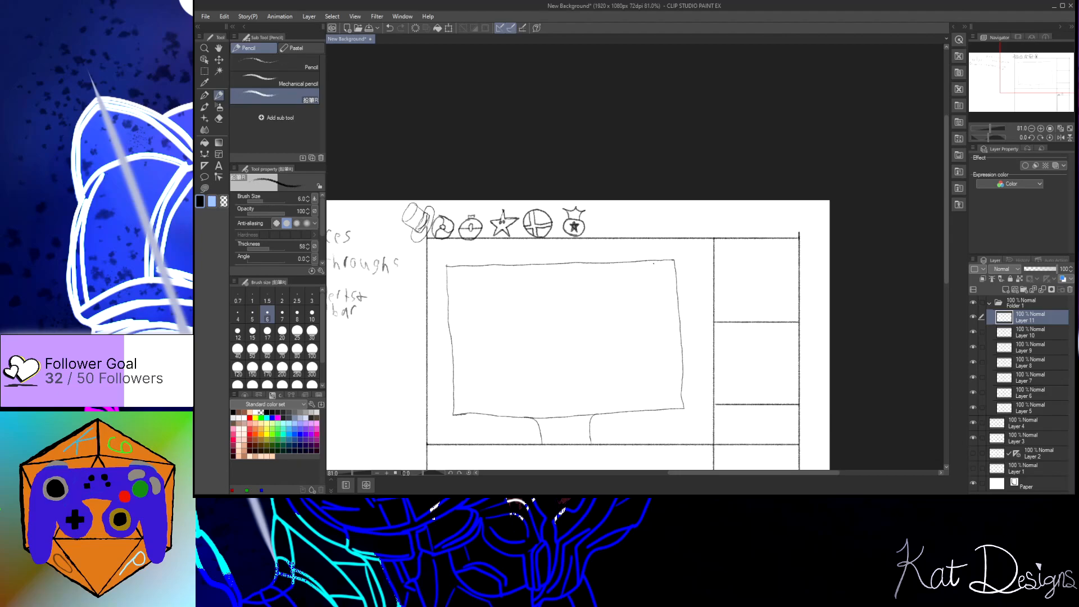
{"action": "key", "text": "ctrl+s"}
Step: Draw a circle resting on the furniture's top edge beside the star pouch, with a curved line across its middle, redoing missed strokes
{"action": "scroll", "coordinate": [604, 226], "scroll_direction": "up", "scroll_amount": 2}
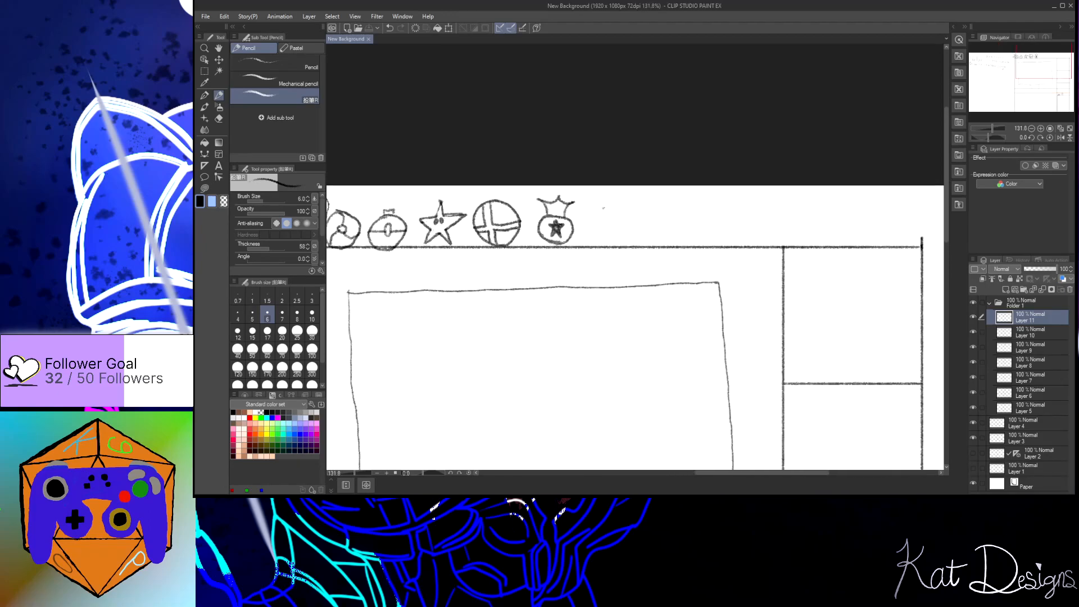
{"action": "scroll", "coordinate": [610, 208], "scroll_direction": "up", "scroll_amount": 2}
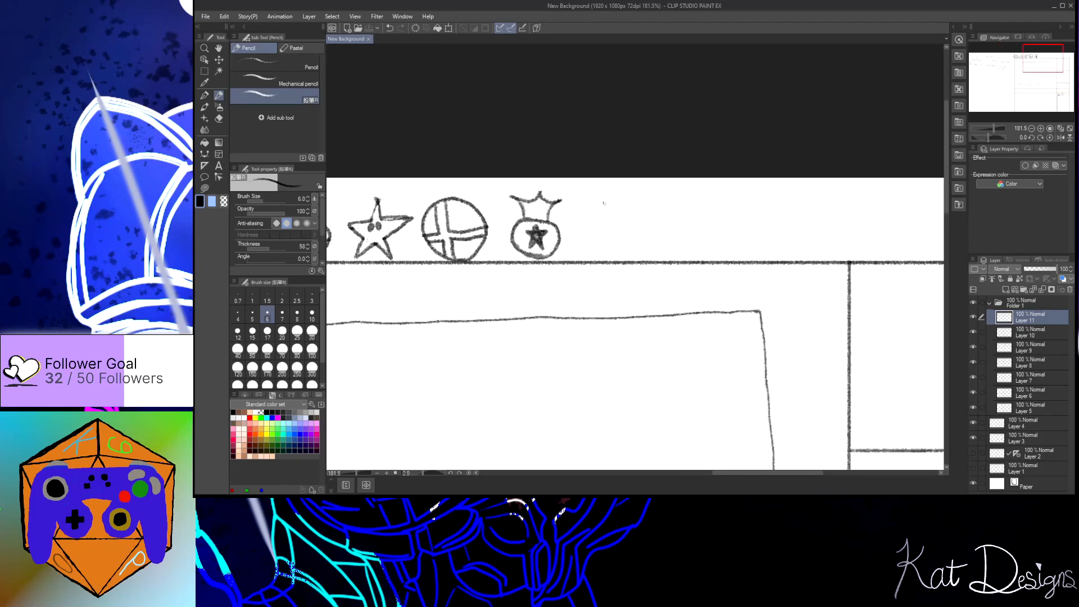
{"action": "mouse_move", "coordinate": [615, 201]}
{"action": "left_mouse_down"}
{"action": "mouse_move", "coordinate": [591, 227]}
{"action": "mouse_move", "coordinate": [613, 253]}
{"action": "mouse_move", "coordinate": [636, 249]}
{"action": "mouse_move", "coordinate": [643, 226]}
{"action": "mouse_move", "coordinate": [616, 199]}
{"action": "left_mouse_up"}
{"action": "key", "text": "ctrl+z"}
{"action": "mouse_move", "coordinate": [607, 199]}
{"action": "left_mouse_down"}
{"action": "mouse_move", "coordinate": [585, 238]}
{"action": "mouse_move", "coordinate": [610, 260]}
{"action": "mouse_move", "coordinate": [643, 249]}
{"action": "mouse_move", "coordinate": [649, 223]}
{"action": "mouse_move", "coordinate": [612, 199]}
{"action": "left_mouse_up"}
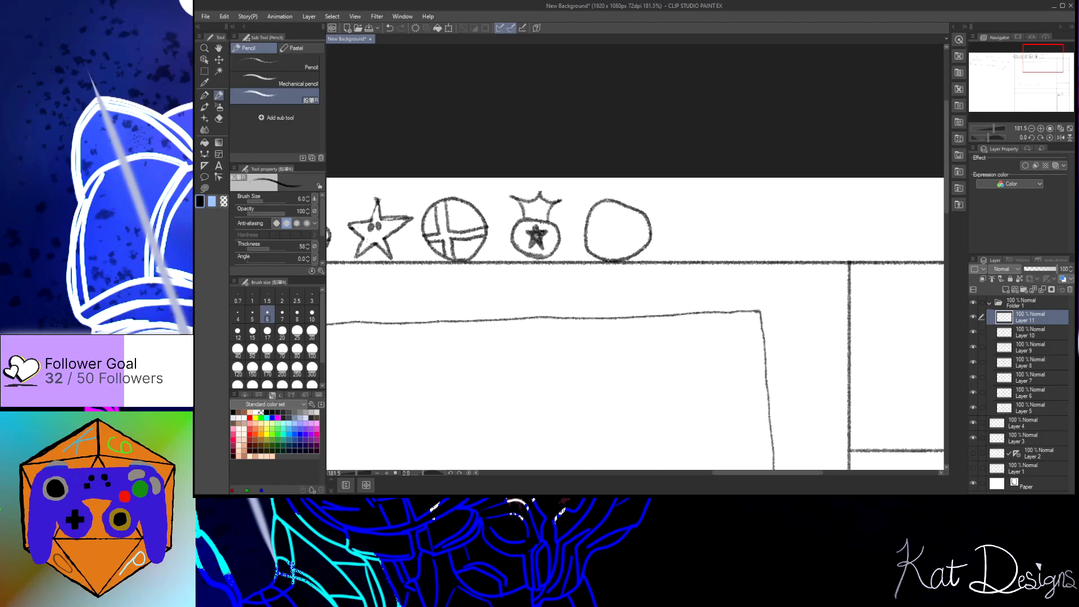
{"action": "key", "text": "ctrl+z"}
{"action": "left_click", "coordinate": [608, 201]}
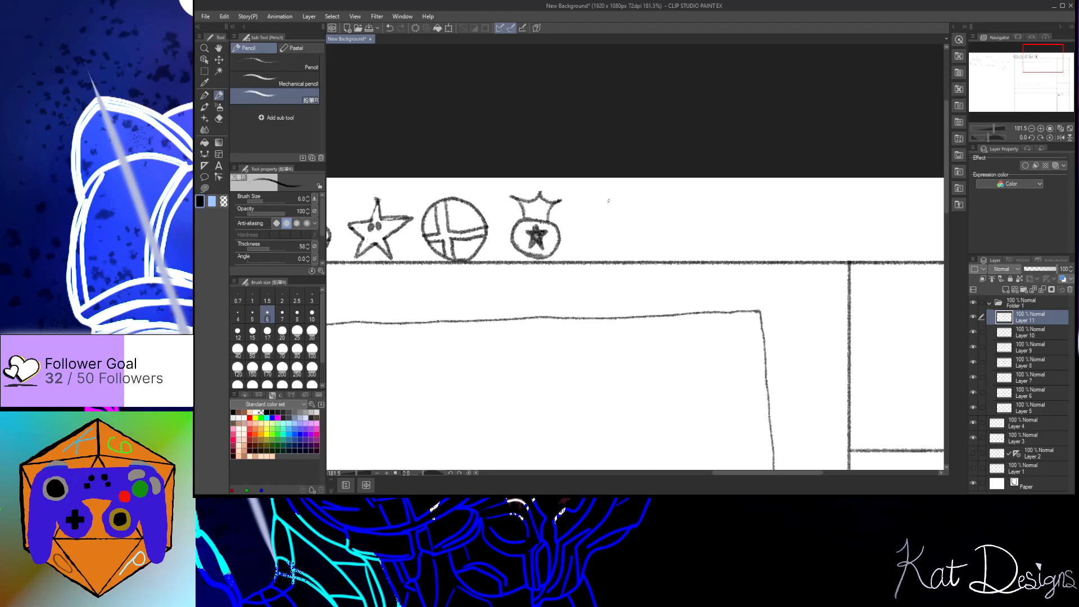
{"action": "mouse_move", "coordinate": [606, 200]}
{"action": "left_mouse_down"}
{"action": "mouse_move", "coordinate": [588, 216]}
{"action": "mouse_move", "coordinate": [600, 257]}
{"action": "left_mouse_up"}
{"action": "key", "text": "ctrl+z"}
{"action": "mouse_move", "coordinate": [598, 200]}
{"action": "left_mouse_down"}
{"action": "mouse_move", "coordinate": [580, 233]}
{"action": "mouse_move", "coordinate": [590, 264]}
{"action": "mouse_move", "coordinate": [638, 244]}
{"action": "mouse_move", "coordinate": [626, 215]}
{"action": "mouse_move", "coordinate": [598, 201]}
{"action": "mouse_move", "coordinate": [632, 218]}
{"action": "mouse_move", "coordinate": [627, 257]}
{"action": "left_mouse_up"}
{"action": "key", "text": "ctrl+z"}
{"action": "key", "text": "ctrl+z"}
{"action": "mouse_move", "coordinate": [605, 197]}
{"action": "left_mouse_down"}
{"action": "mouse_move", "coordinate": [589, 199]}
{"action": "mouse_move", "coordinate": [584, 247]}
{"action": "mouse_move", "coordinate": [619, 261]}
{"action": "mouse_move", "coordinate": [644, 232]}
{"action": "mouse_move", "coordinate": [638, 209]}
{"action": "mouse_move", "coordinate": [597, 198]}
{"action": "mouse_move", "coordinate": [586, 208]}
{"action": "mouse_move", "coordinate": [609, 237]}
{"action": "mouse_move", "coordinate": [635, 234]}
{"action": "left_mouse_up"}
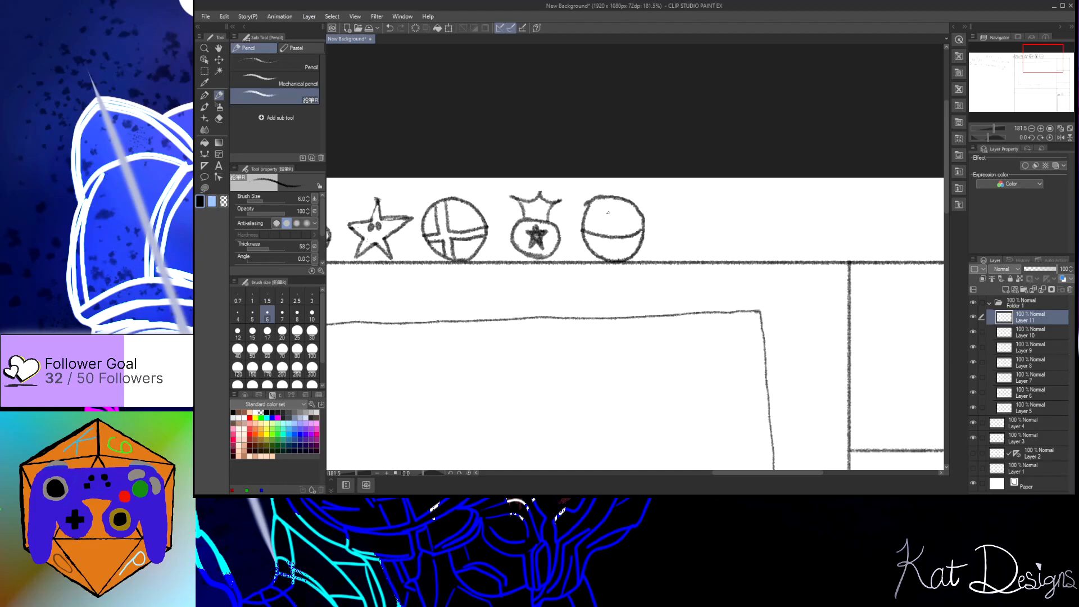
Step: Draw vertical lines with short ladder-like crossbars in the new ball's upper half, redoing the first line
{"action": "left_click_drag", "start_coordinate": [603, 198], "coordinate": [608, 228]}
{"action": "key", "text": "ctrl+z"}
{"action": "left_click_drag", "start_coordinate": [604, 198], "coordinate": [609, 233]}
{"action": "left_click_drag", "start_coordinate": [619, 219], "coordinate": [624, 238]}
{"action": "left_click_drag", "start_coordinate": [605, 219], "coordinate": [616, 217]}
{"action": "mouse_move", "coordinate": [612, 221]}
{"action": "left_mouse_down"}
{"action": "mouse_move", "coordinate": [629, 223]}
{"action": "mouse_move", "coordinate": [600, 208]}
{"action": "mouse_move", "coordinate": [604, 234]}
{"action": "mouse_move", "coordinate": [624, 219]}
{"action": "mouse_move", "coordinate": [627, 236]}
{"action": "left_mouse_up"}
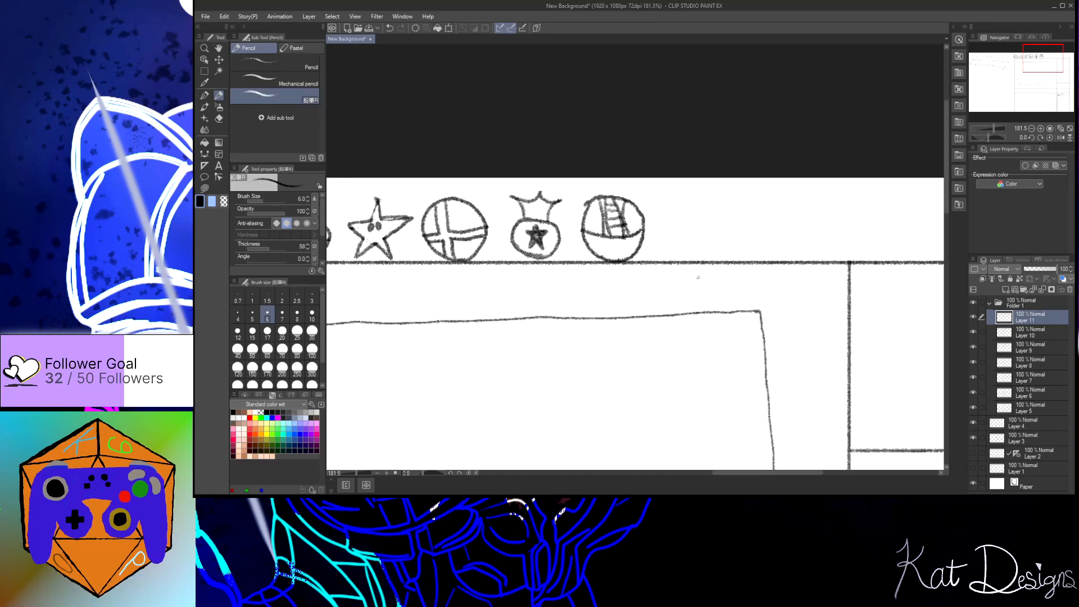
Step: Draw a curved detail in the lower half of the ladder-marked ball and save the file
{"action": "left_click_drag", "start_coordinate": [588, 240], "coordinate": [609, 240]}
{"action": "scroll", "coordinate": [663, 224], "scroll_direction": "down", "scroll_amount": 4}
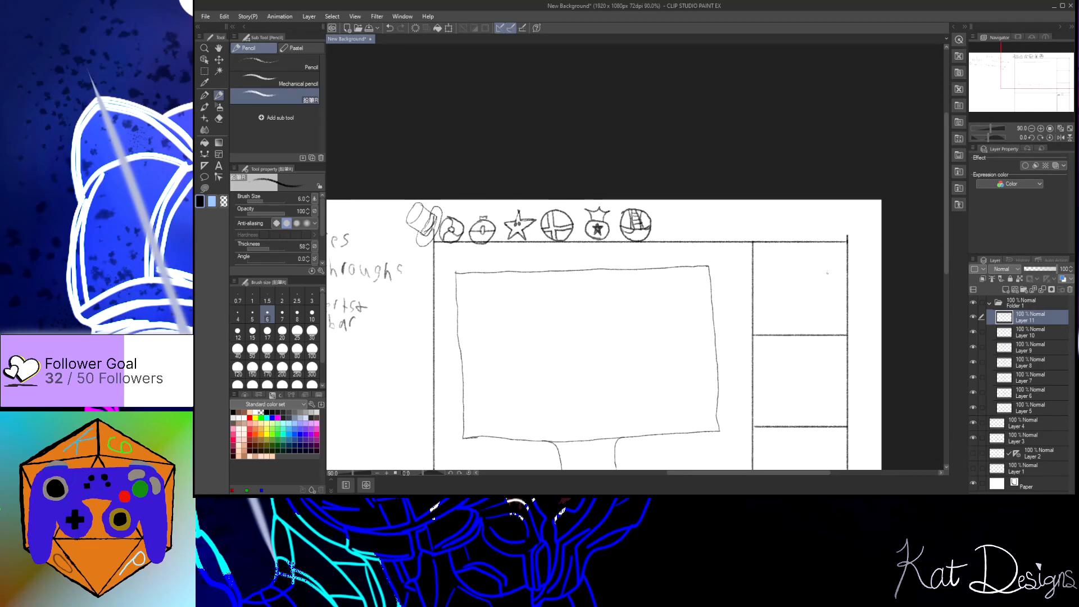
{"action": "key", "text": "ctrl+s"}
Step: Add another raster layer above the ladder-marked ball's layer
{"action": "left_click_drag", "start_coordinate": [743, 473], "coordinate": [751, 474]}
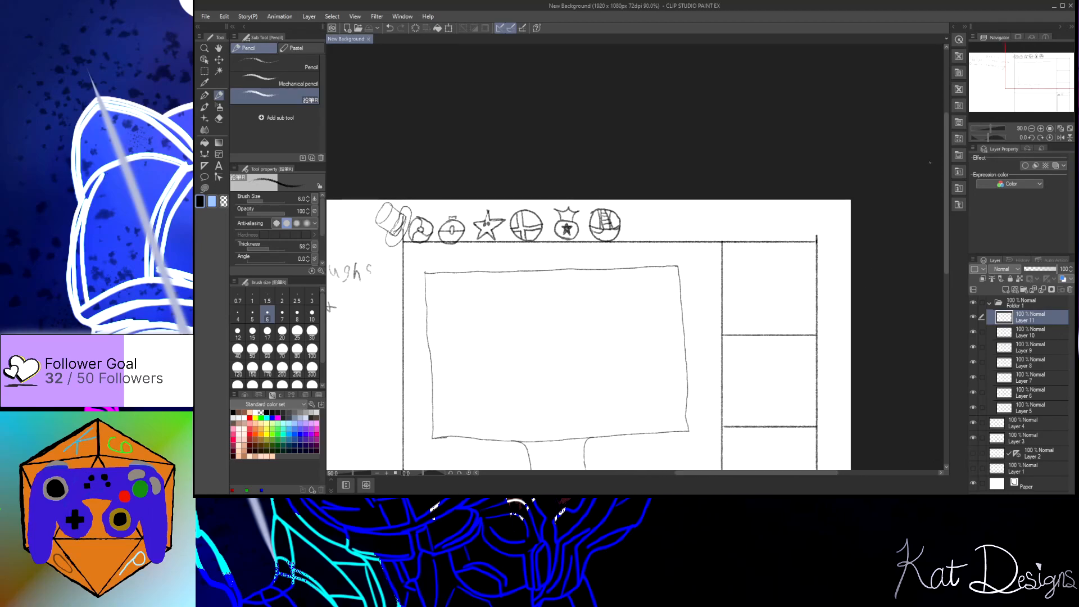
{"action": "left_click_drag", "start_coordinate": [947, 158], "coordinate": [946, 173]}
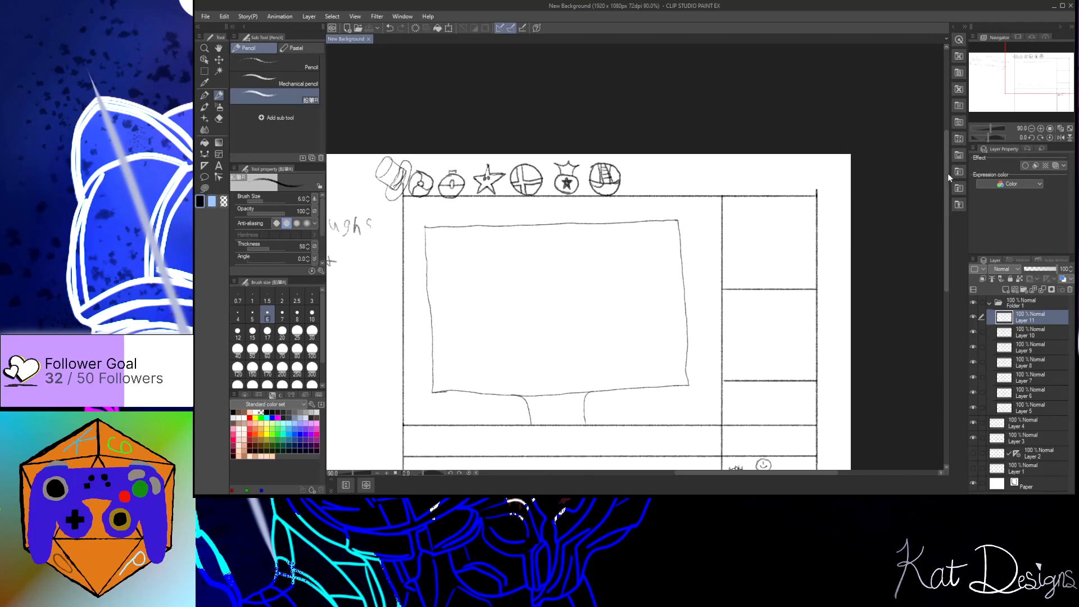
{"action": "key", "text": "ctrl+shift+n"}
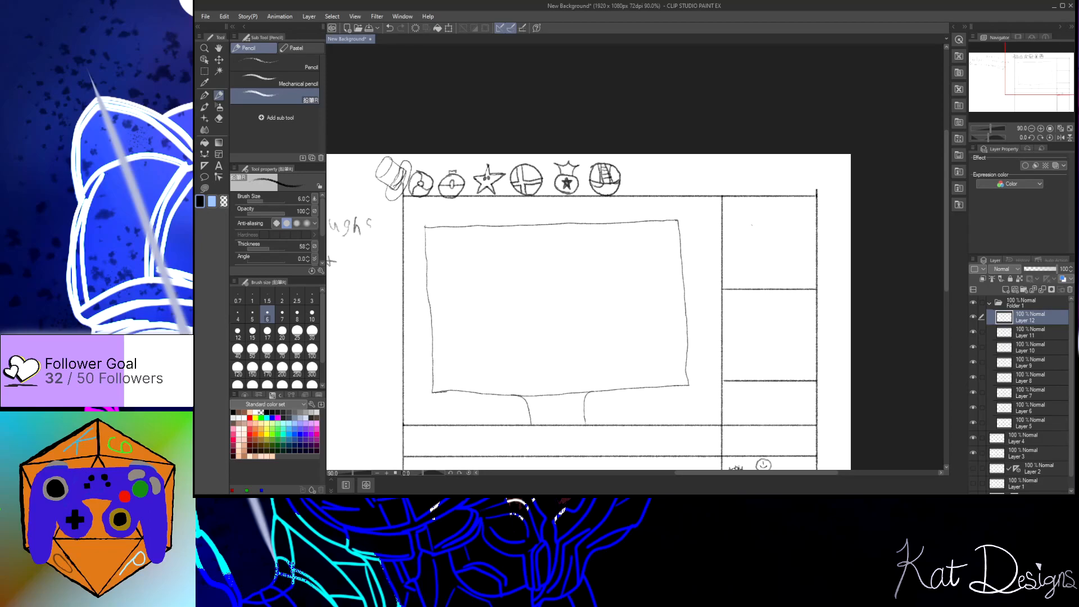
Step: Draw a leaning tube with an oval top and an inner line below the desk, beside the lower cabinet, redoing the first strokes, and save
{"action": "left_click_drag", "start_coordinate": [947, 192], "coordinate": [954, 256]}
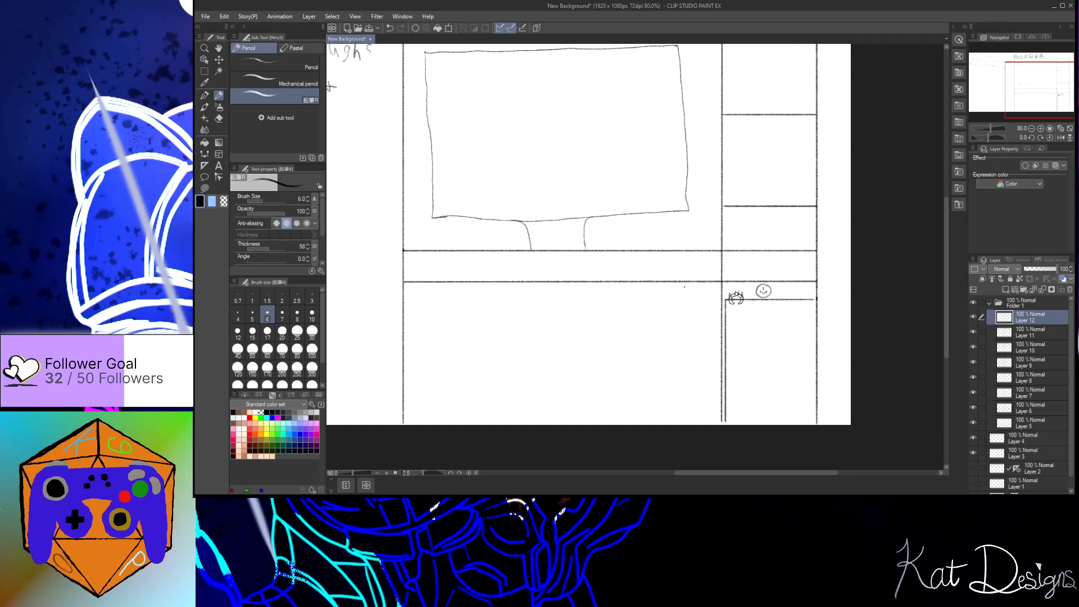
{"action": "mouse_move", "coordinate": [681, 283]}
{"action": "left_mouse_down"}
{"action": "mouse_move", "coordinate": [710, 301]}
{"action": "mouse_move", "coordinate": [718, 283]}
{"action": "left_mouse_up"}
{"action": "key", "text": "ctrl+z"}
{"action": "key", "text": "ctrl+z"}
{"action": "left_click_drag", "start_coordinate": [714, 288], "coordinate": [720, 299]}
{"action": "left_click_drag", "start_coordinate": [717, 312], "coordinate": [686, 390]}
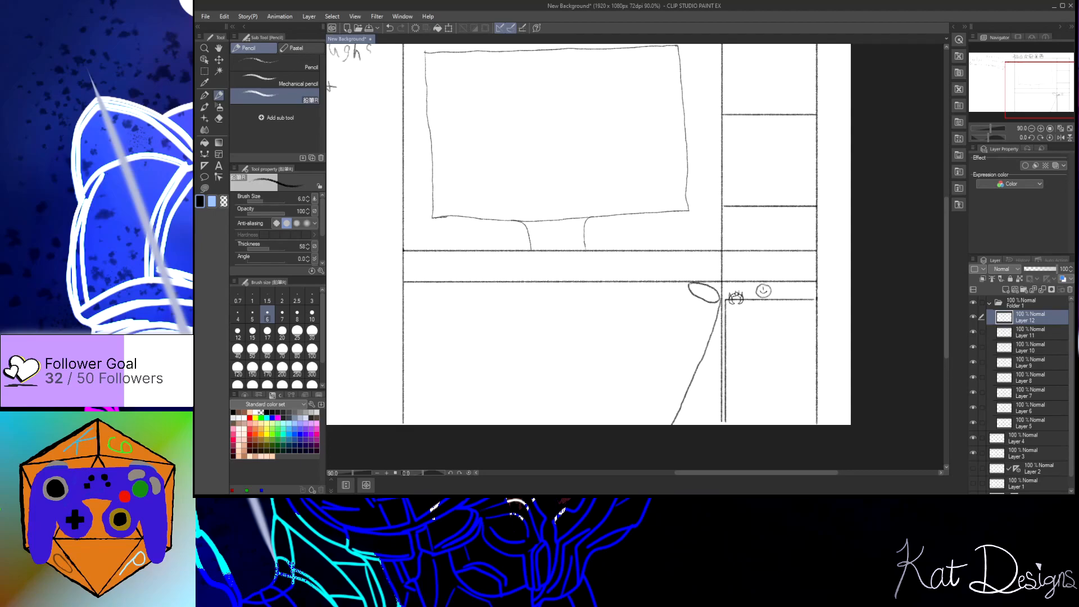
{"action": "left_click_drag", "start_coordinate": [689, 288], "coordinate": [635, 406]}
{"action": "left_click_drag", "start_coordinate": [693, 314], "coordinate": [650, 416]}
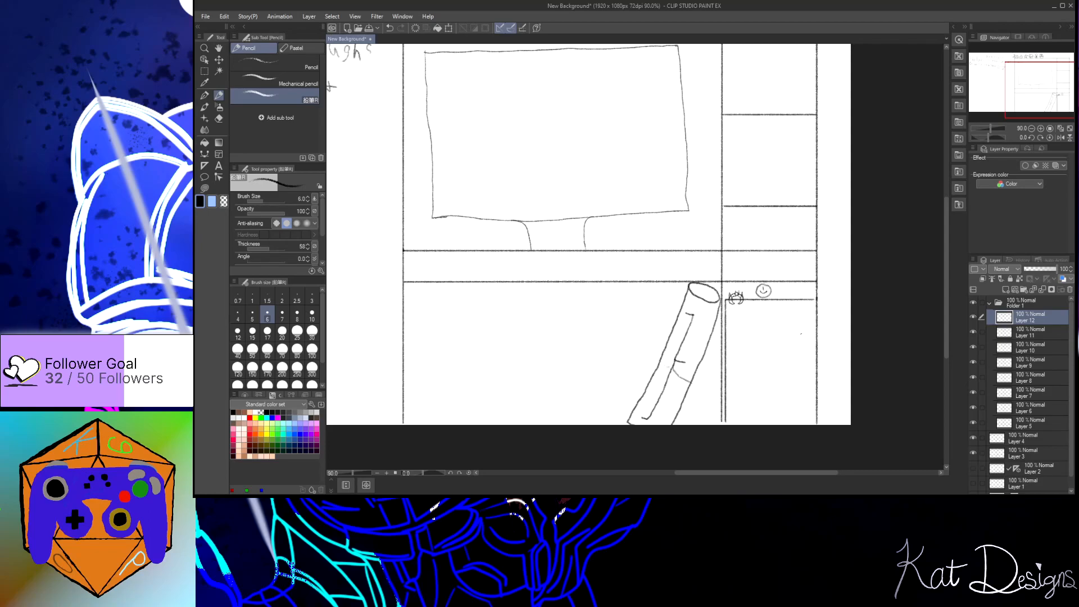
{"action": "key", "text": "ctrl+s"}
Step: Add another raster layer above the leaning tube's layer, keep black as the drawing colour, and save the file
{"action": "scroll", "coordinate": [801, 334], "scroll_direction": "down", "scroll_amount": 2}
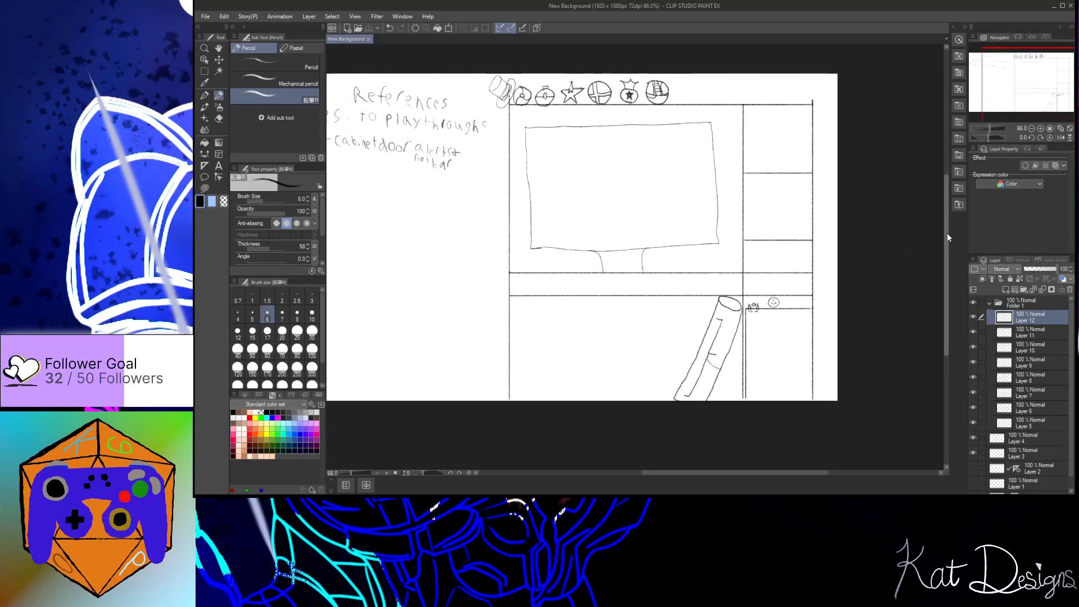
{"action": "scroll", "coordinate": [947, 231], "scroll_direction": "up", "scroll_amount": 2}
{"action": "scroll", "coordinate": [798, 225], "scroll_direction": "up", "scroll_amount": 4}
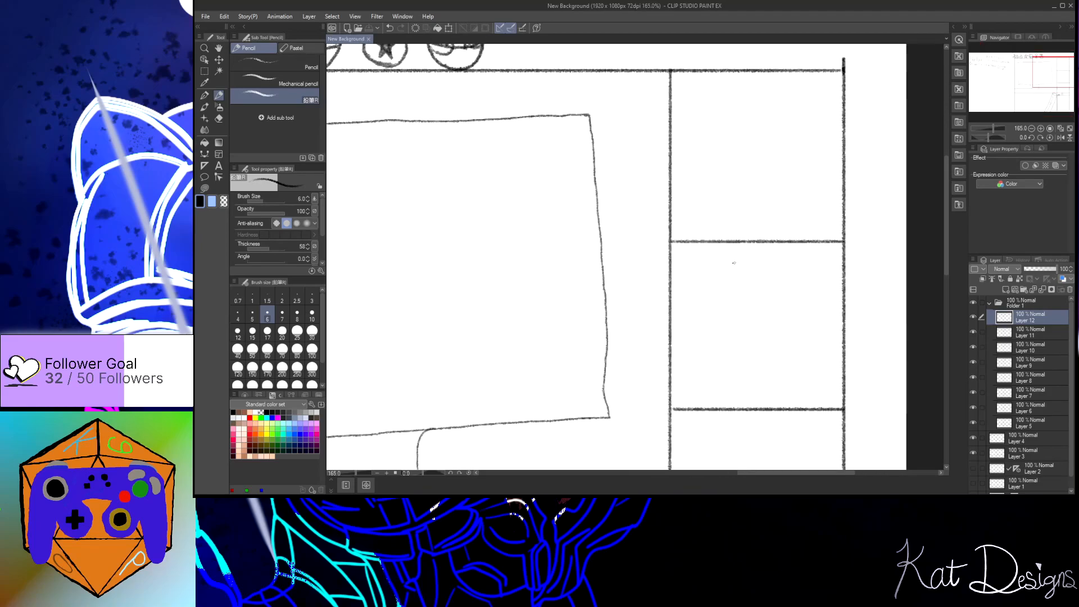
{"action": "scroll", "coordinate": [730, 270], "scroll_direction": "down", "scroll_amount": 2}
{"action": "scroll", "coordinate": [735, 257], "scroll_direction": "up", "scroll_amount": 1}
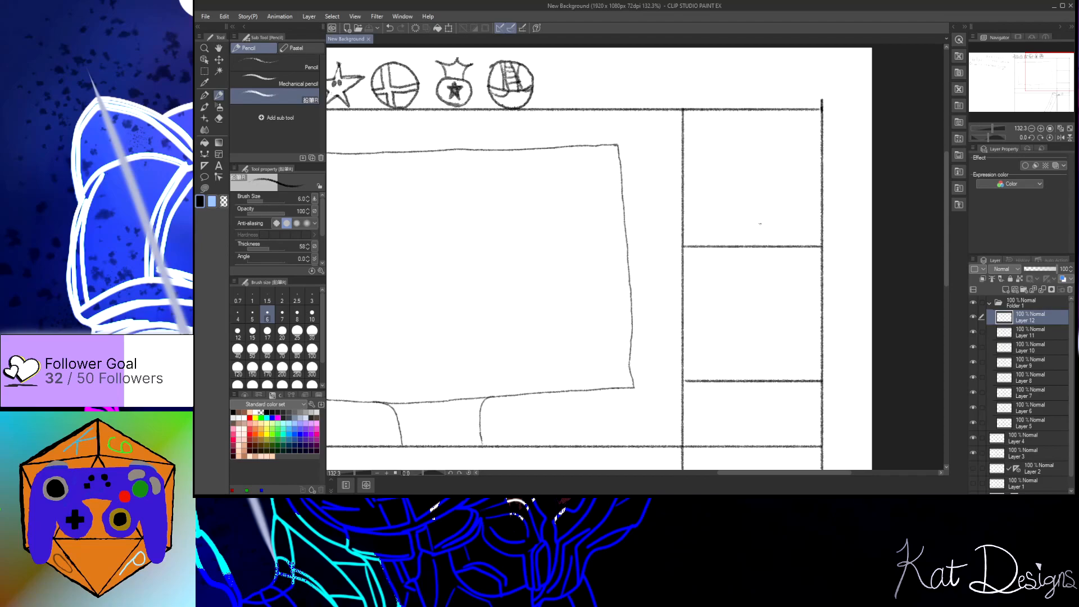
{"action": "key", "text": "ctrl+shift+n"}
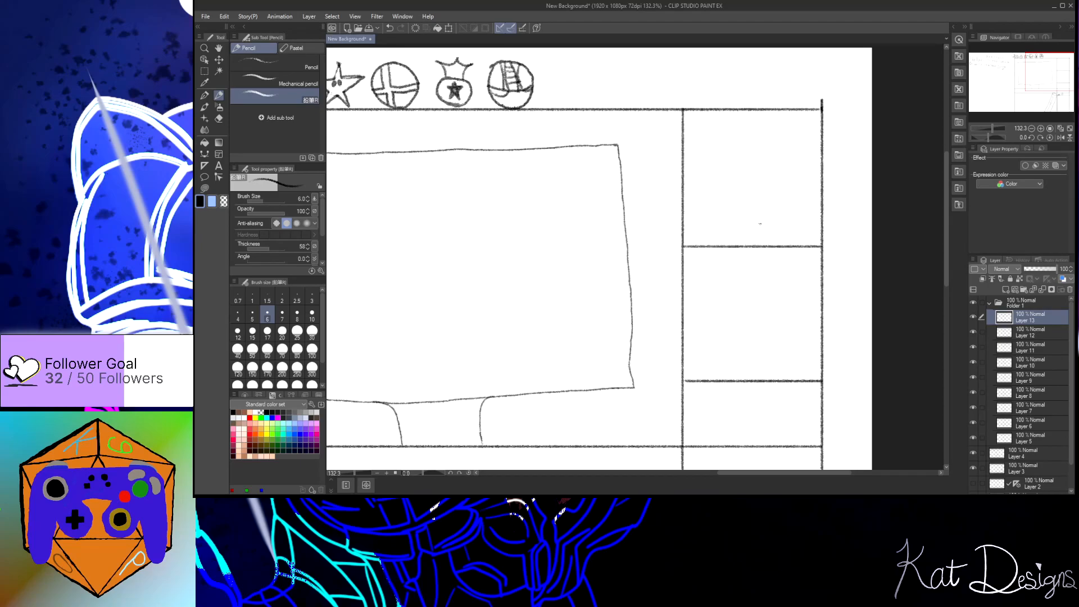
{"action": "key", "text": "x"}
{"action": "left_click", "coordinate": [202, 203]}
{"action": "mouse_move", "coordinate": [760, 473]}
{"action": "left_mouse_down"}
{"action": "mouse_move", "coordinate": [719, 491]}
{"action": "mouse_move", "coordinate": [732, 454]}
{"action": "left_mouse_up"}
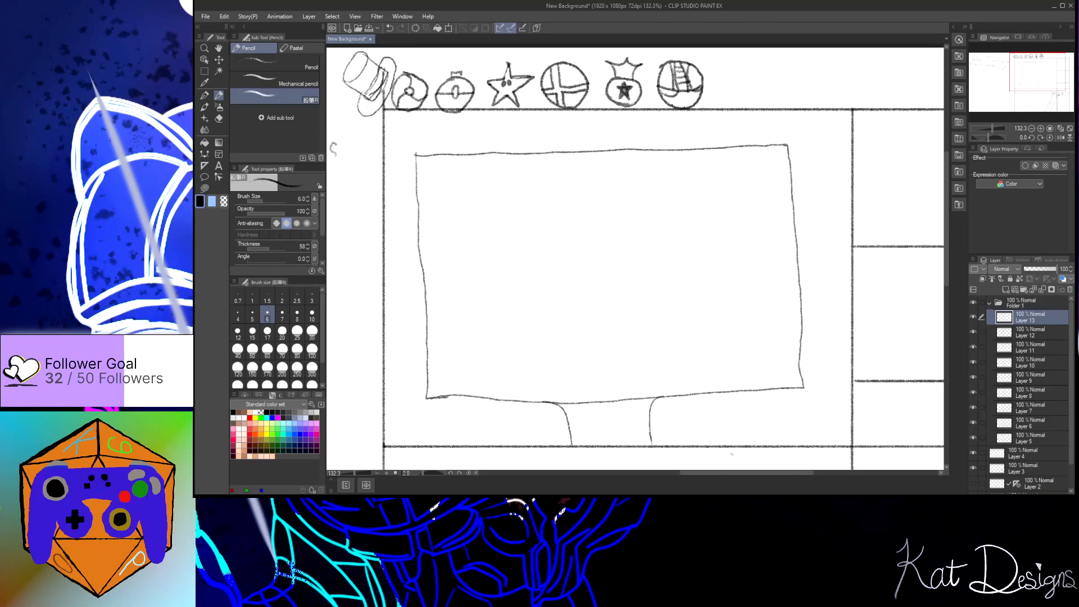
{"action": "key", "text": "ctrl+s"}
Step: Sketch the left, top and bottom edges of an upright rectangle in the middle shelf compartment beside the monitor
{"action": "scroll", "coordinate": [732, 454], "scroll_direction": "down", "scroll_amount": 5}
{"action": "scroll", "coordinate": [732, 454], "scroll_direction": "up", "scroll_amount": 3}
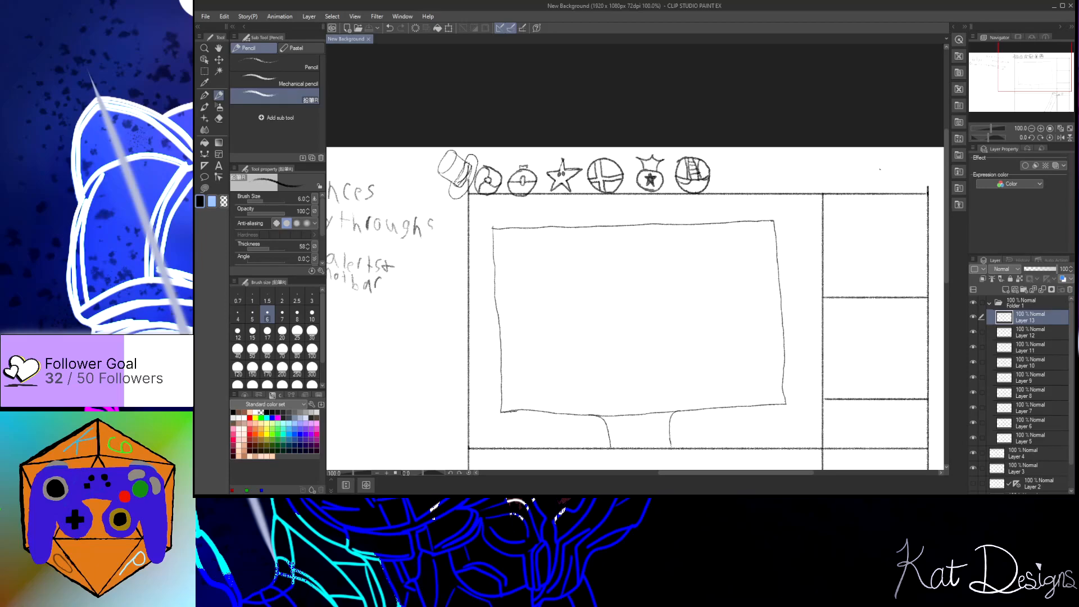
{"action": "mouse_move", "coordinate": [947, 223]}
{"action": "left_mouse_down"}
{"action": "mouse_move", "coordinate": [948, 213]}
{"action": "mouse_move", "coordinate": [947, 224]}
{"action": "left_mouse_up"}
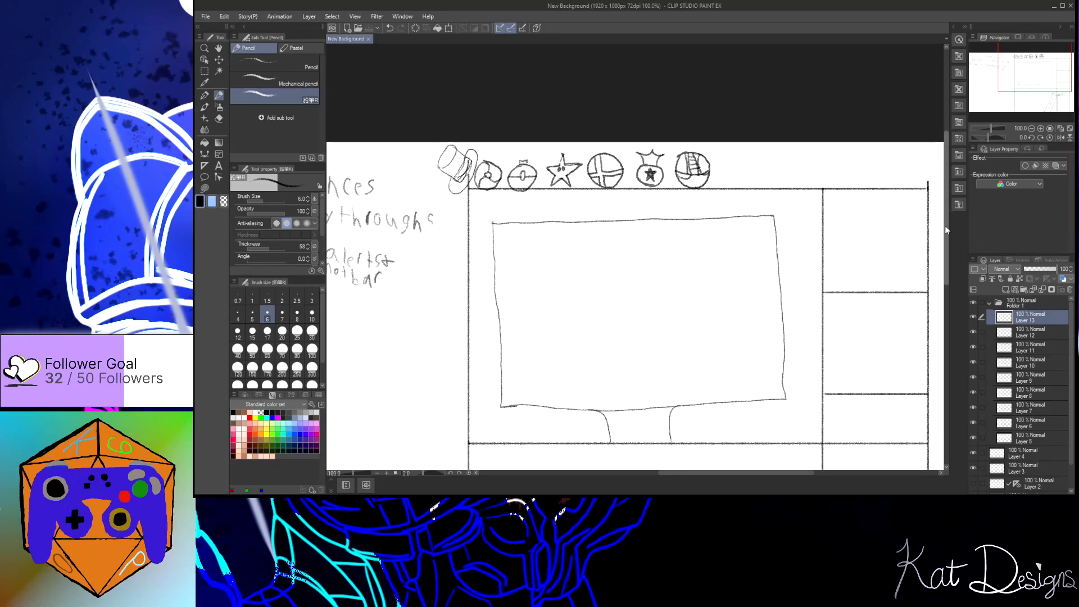
{"action": "left_click_drag", "start_coordinate": [712, 473], "coordinate": [724, 471]}
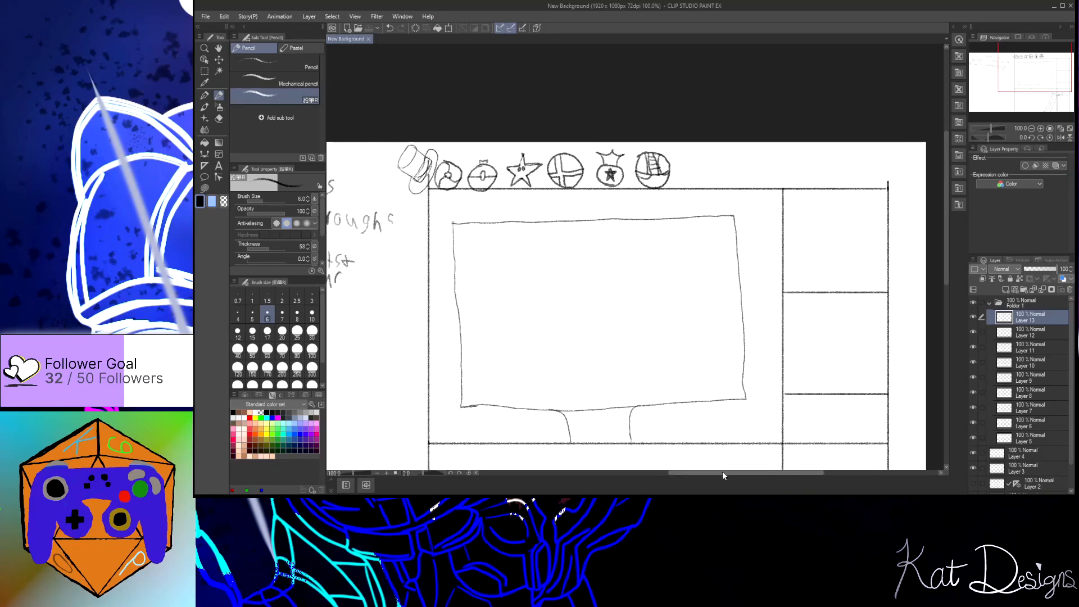
{"action": "left_click_drag", "start_coordinate": [946, 215], "coordinate": [946, 236]}
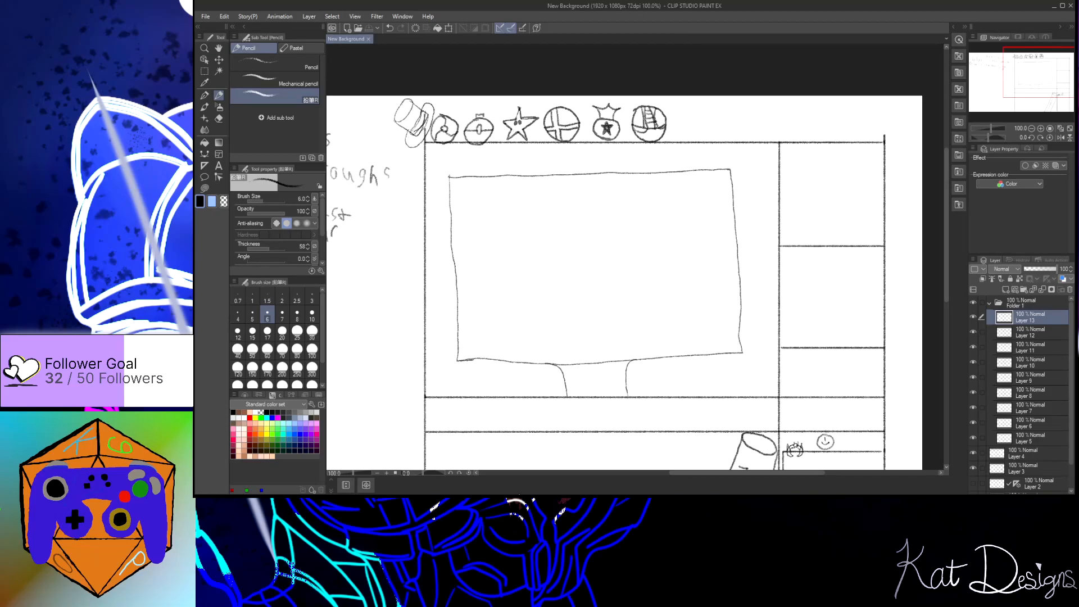
{"action": "left_click", "coordinate": [495, 487]}
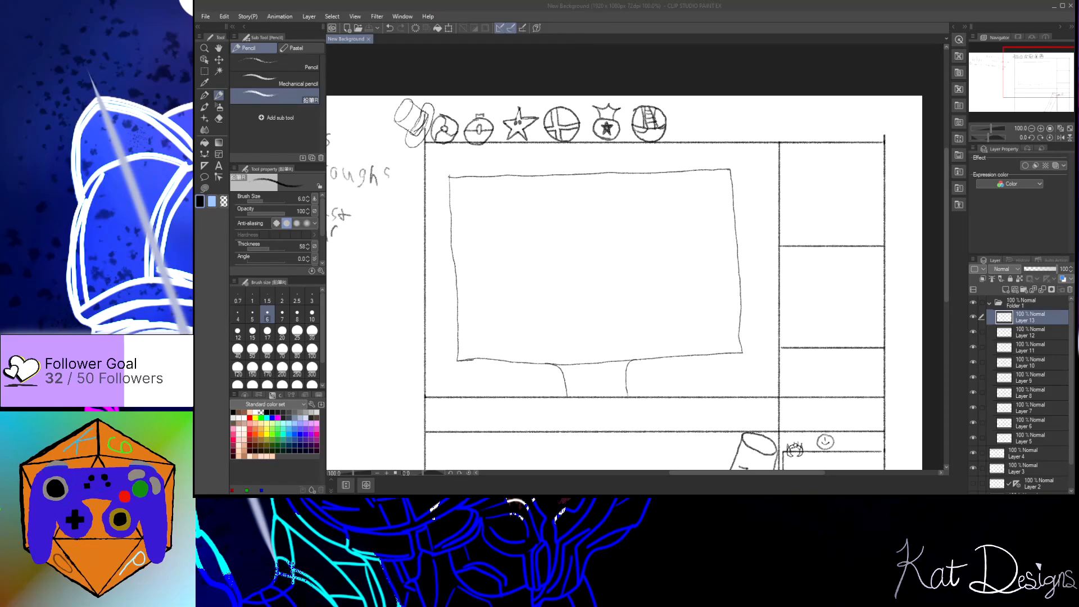
{"action": "left_click", "coordinate": [776, 38]}
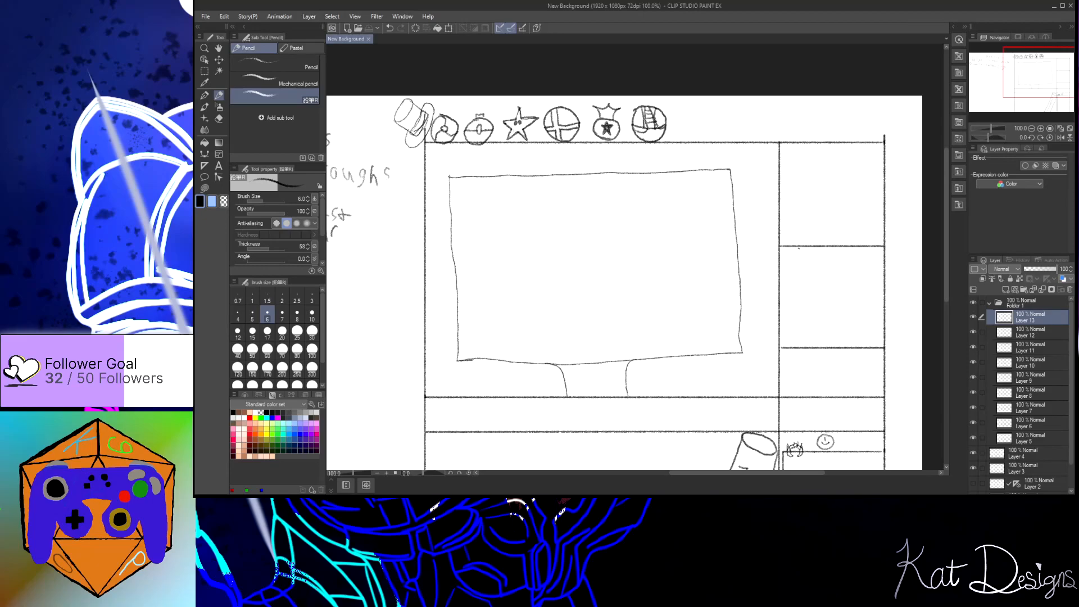
{"action": "left_click_drag", "start_coordinate": [799, 253], "coordinate": [799, 263]}
{"action": "left_click_drag", "start_coordinate": [799, 297], "coordinate": [802, 321]}
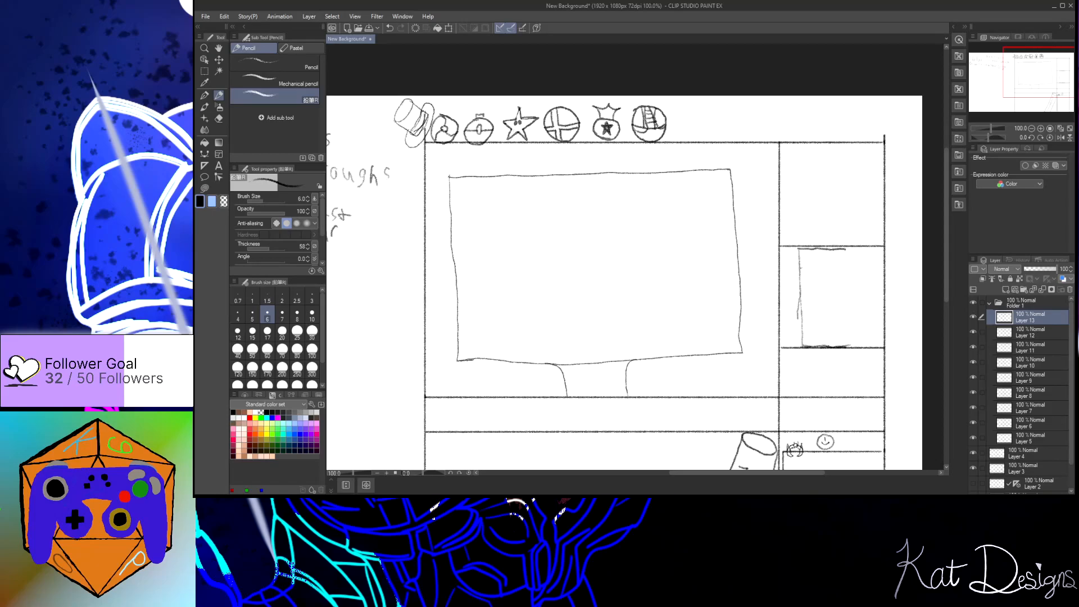
Step: Close the upright rectangle's missing side, add a band near its top and a smaller rectangle inside, and save
{"action": "left_click_drag", "start_coordinate": [801, 269], "coordinate": [815, 268]}
{"action": "left_click_drag", "start_coordinate": [845, 258], "coordinate": [844, 340]}
{"action": "key", "text": "ctrl+z"}
{"action": "left_click_drag", "start_coordinate": [849, 333], "coordinate": [848, 268]}
{"action": "mouse_move", "coordinate": [805, 274]}
{"action": "left_mouse_down"}
{"action": "mouse_move", "coordinate": [809, 332]}
{"action": "mouse_move", "coordinate": [841, 338]}
{"action": "mouse_move", "coordinate": [837, 280]}
{"action": "mouse_move", "coordinate": [822, 275]}
{"action": "left_mouse_up"}
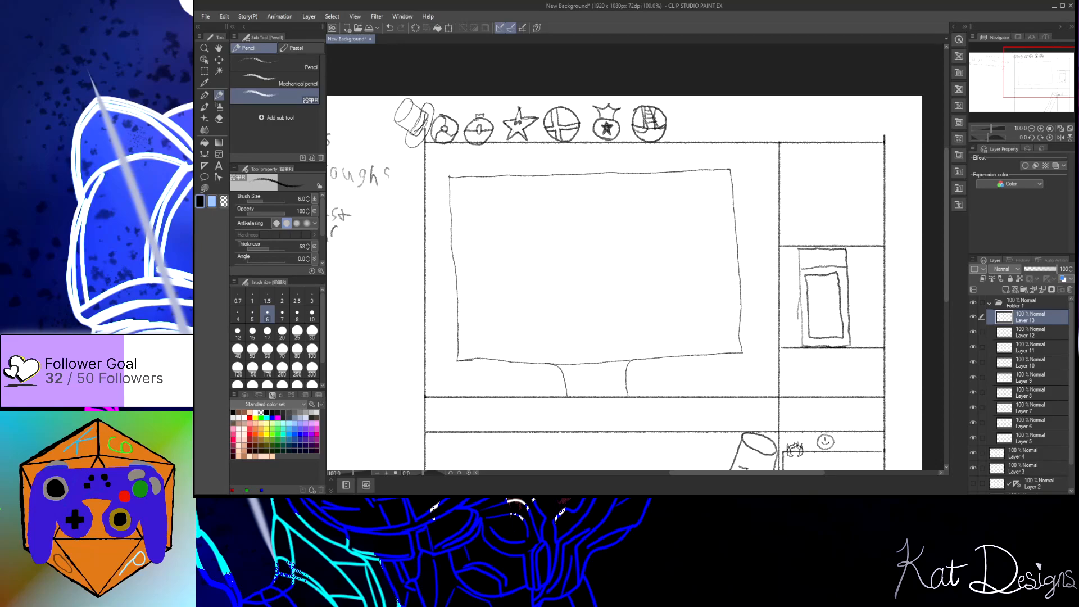
{"action": "left_click_drag", "start_coordinate": [847, 267], "coordinate": [798, 267]}
{"action": "key", "text": "ctrl+s"}
Step: Draw a narrow upright oval with smaller ovals inside in the shelf compartment below the framed rectangle, redoing the outline until it fits
{"action": "scroll", "coordinate": [946, 276], "scroll_direction": "down", "scroll_amount": 3}
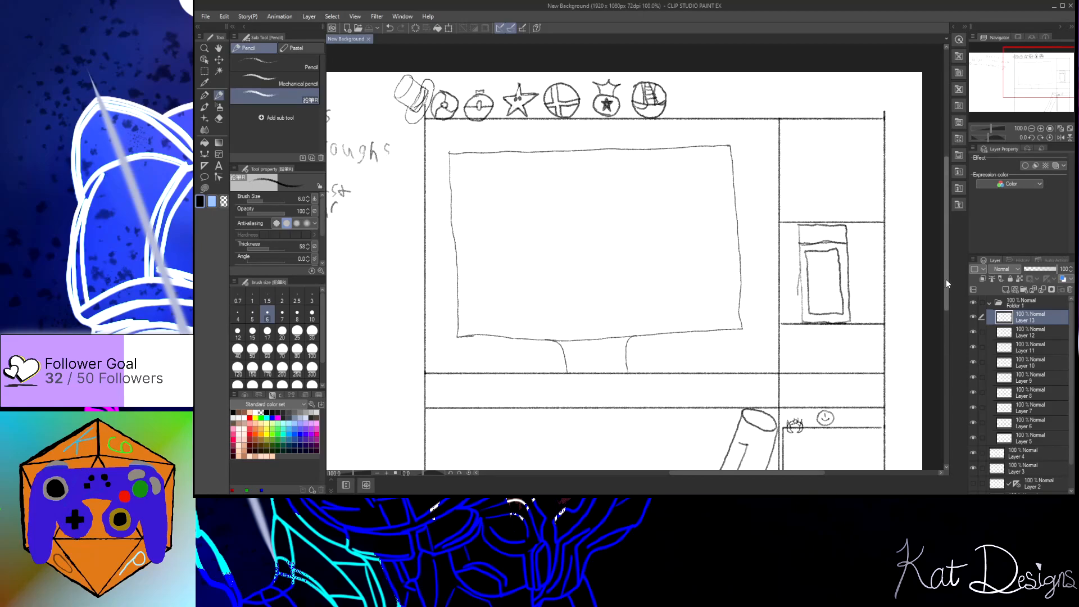
{"action": "scroll", "coordinate": [947, 267], "scroll_direction": "up", "scroll_amount": 3}
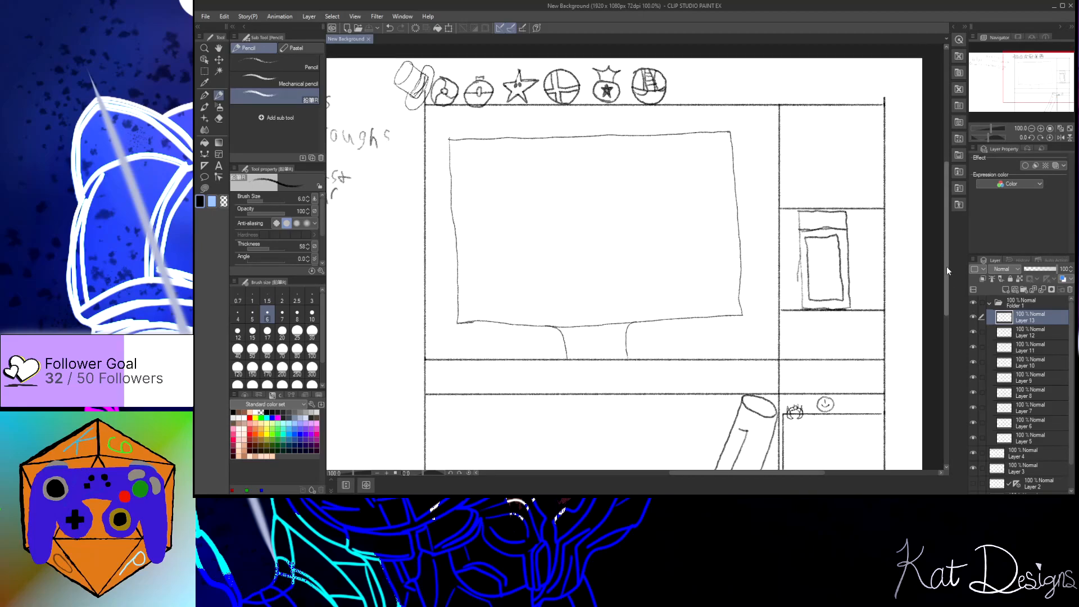
{"action": "scroll", "coordinate": [949, 251], "scroll_direction": "down", "scroll_amount": 3}
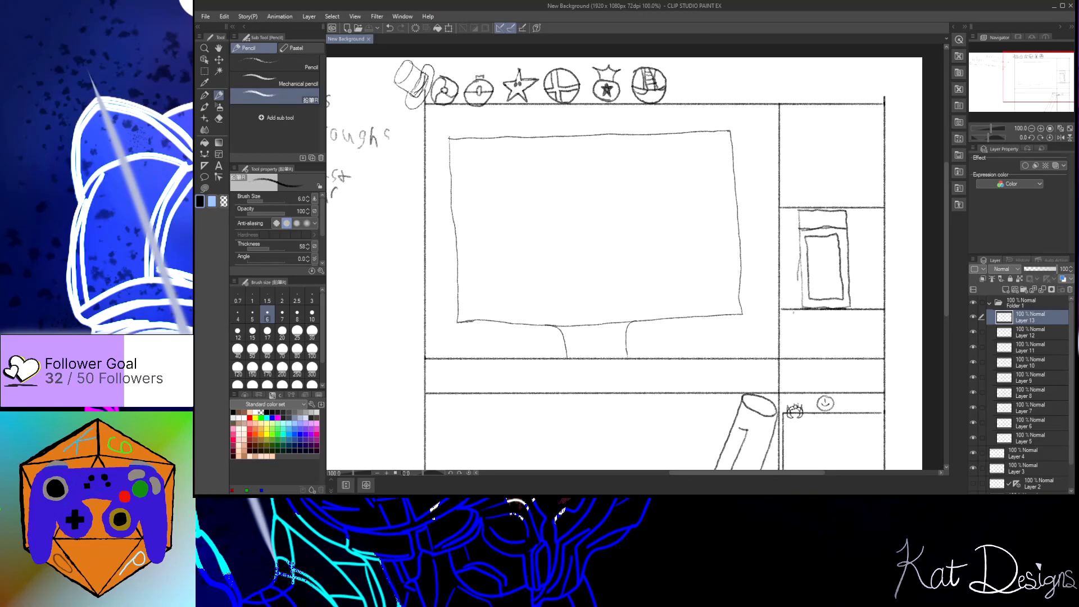
{"action": "mouse_move", "coordinate": [788, 319]}
{"action": "left_mouse_down"}
{"action": "mouse_move", "coordinate": [792, 357]}
{"action": "mouse_move", "coordinate": [810, 325]}
{"action": "left_mouse_up"}
{"action": "key", "text": "ctrl+z"}
{"action": "mouse_move", "coordinate": [786, 316]}
{"action": "left_mouse_down"}
{"action": "mouse_move", "coordinate": [789, 357]}
{"action": "mouse_move", "coordinate": [808, 328]}
{"action": "left_mouse_up"}
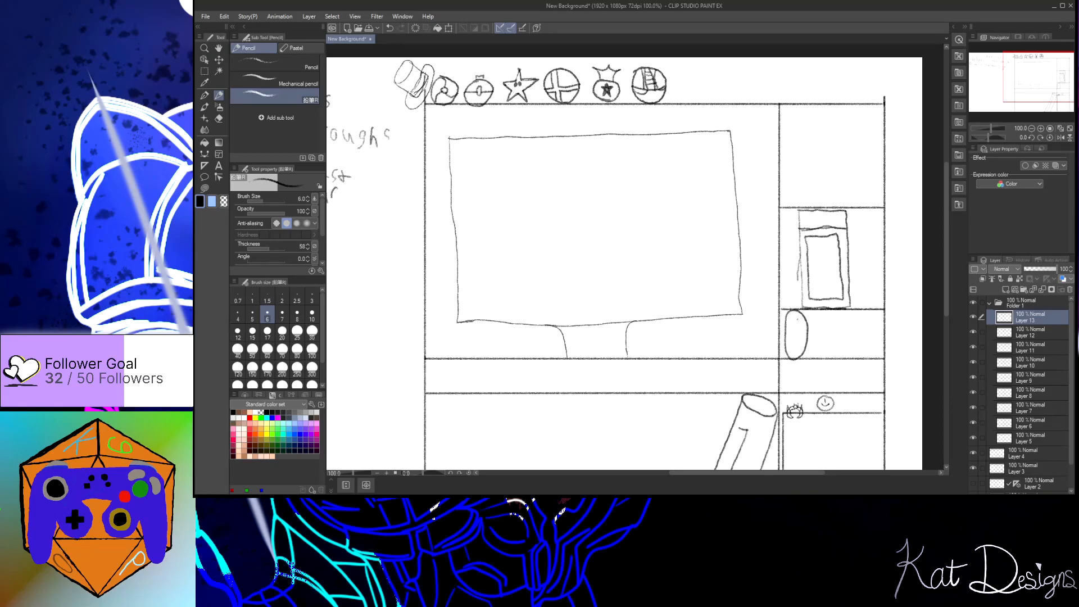
{"action": "key", "text": "ctrl+z"}
{"action": "mouse_move", "coordinate": [789, 311]}
{"action": "left_mouse_down"}
{"action": "mouse_move", "coordinate": [787, 357]}
{"action": "mouse_move", "coordinate": [799, 331]}
{"action": "left_mouse_up"}
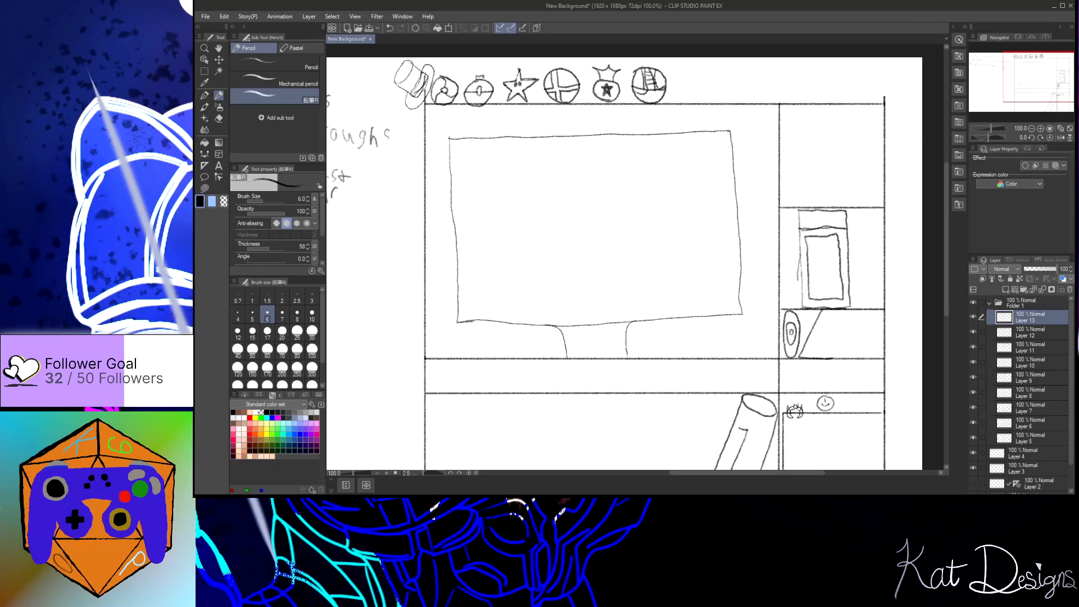
Step: Complete a triangle beside the nested ovals, divide it with an inverted triangle inside, and save the file
{"action": "left_click_drag", "start_coordinate": [853, 356], "coordinate": [836, 329]}
{"action": "left_click_drag", "start_coordinate": [821, 342], "coordinate": [825, 355]}
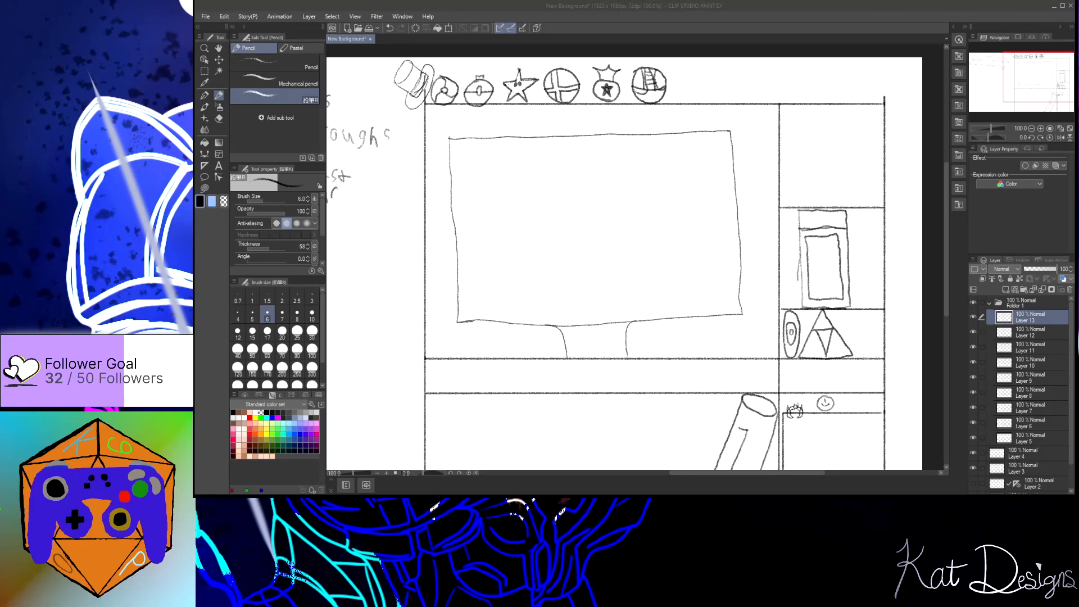
{"action": "scroll", "coordinate": [549, 264], "scroll_direction": "down", "scroll_amount": 3}
{"action": "scroll", "coordinate": [803, 285], "scroll_direction": "up", "scroll_amount": 2}
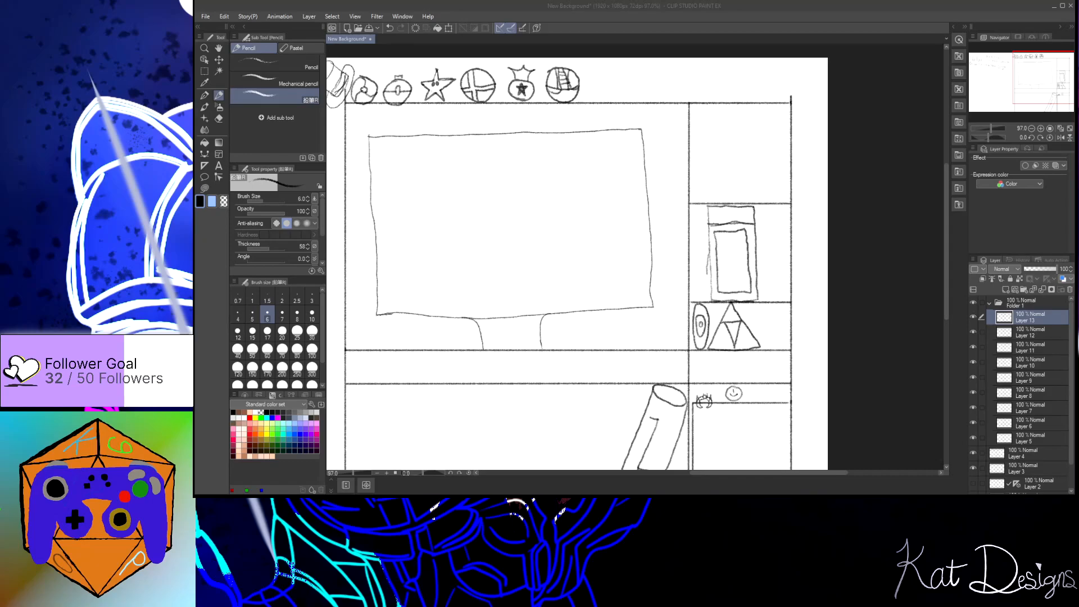
{"action": "left_click", "coordinate": [890, 242]}
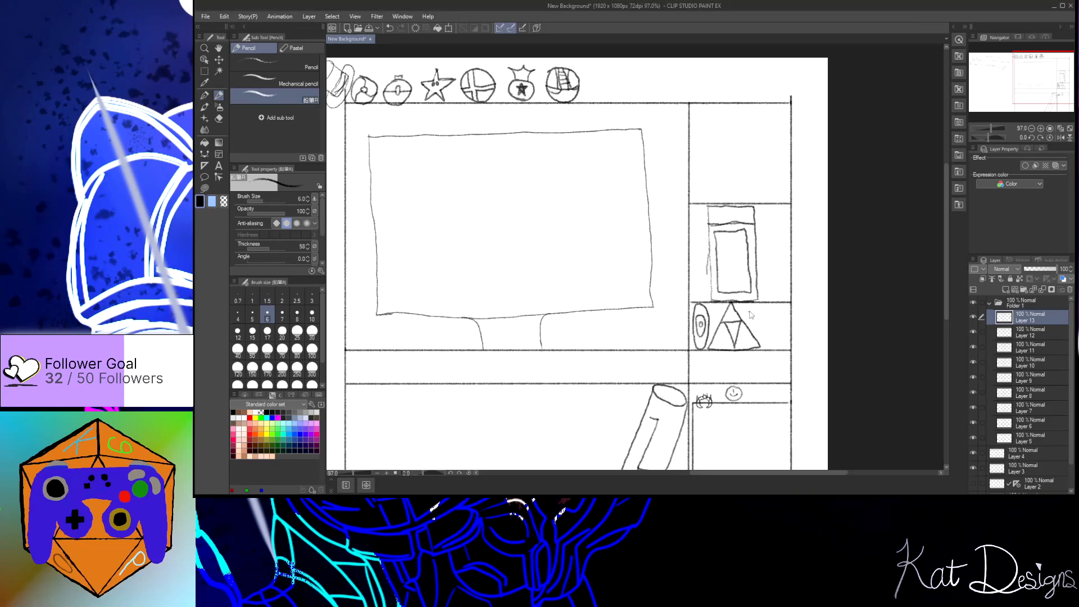
{"action": "key", "text": "ctrl+s"}
Step: On a new raster layer, draw a narrow upright bottle-like object beside the divided triangle, clearing the first attempt with a handle
{"action": "key", "text": "ctrl+shift+n"}
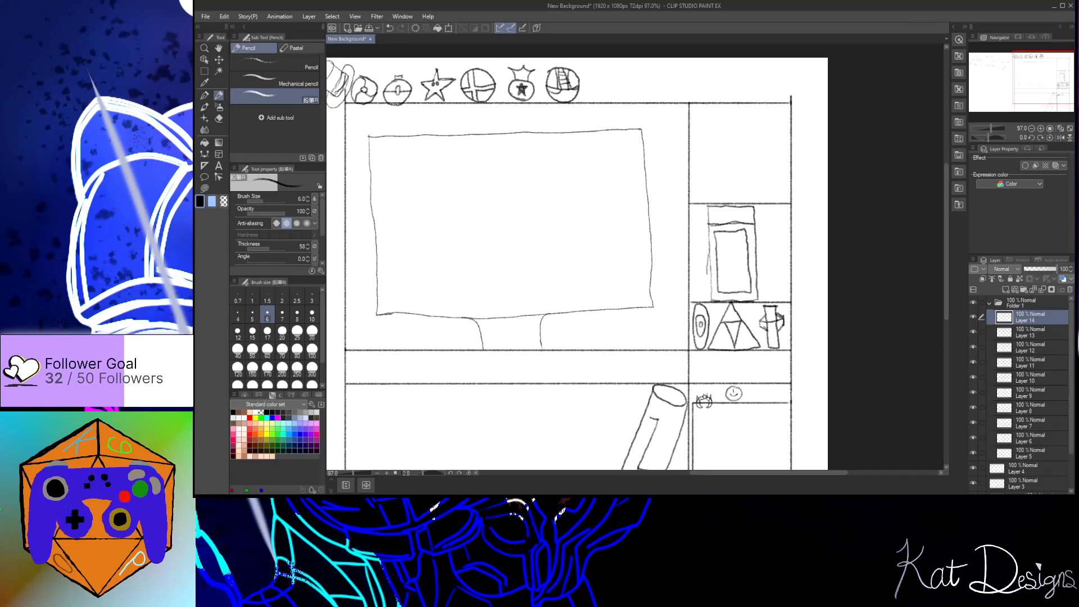
{"action": "key", "text": "Delete"}
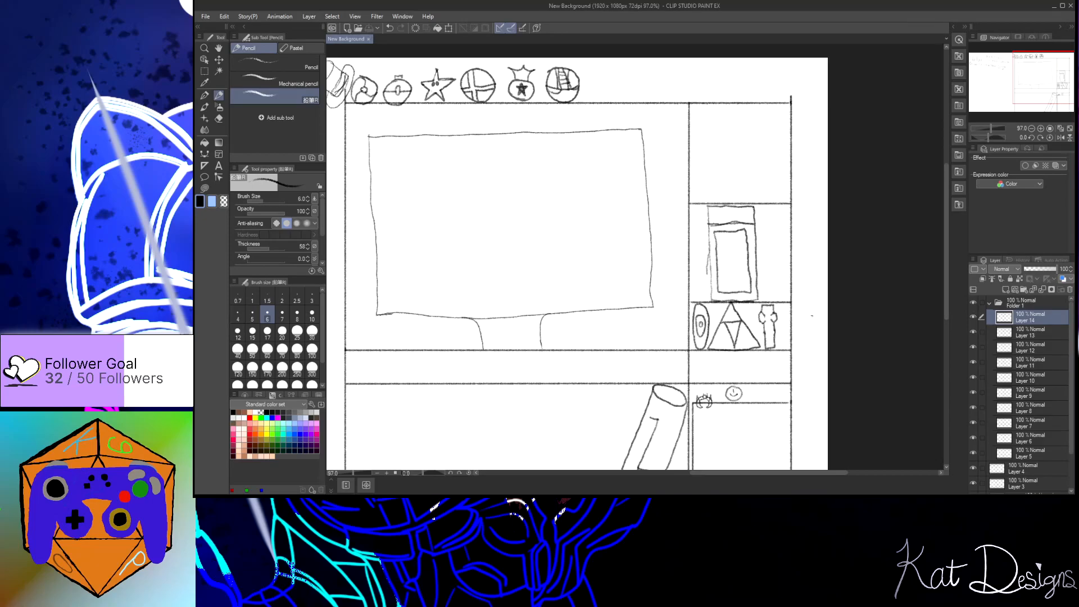
Step: Add another raster layer above the bottle-like object's layer and save the file
{"action": "key", "text": "ctrl+shift+n"}
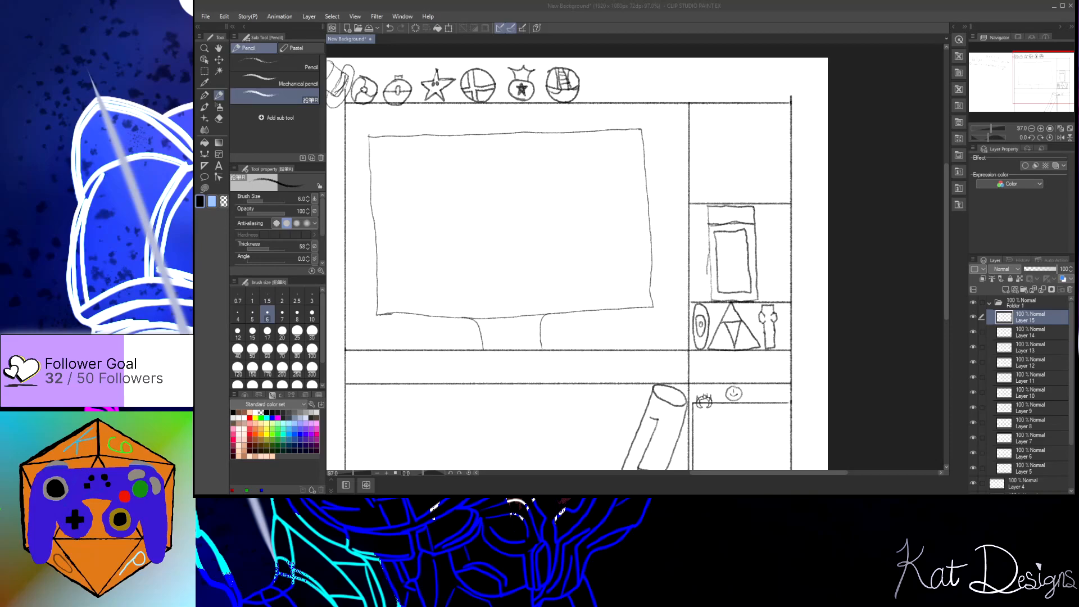
{"action": "left_click", "coordinate": [727, 122]}
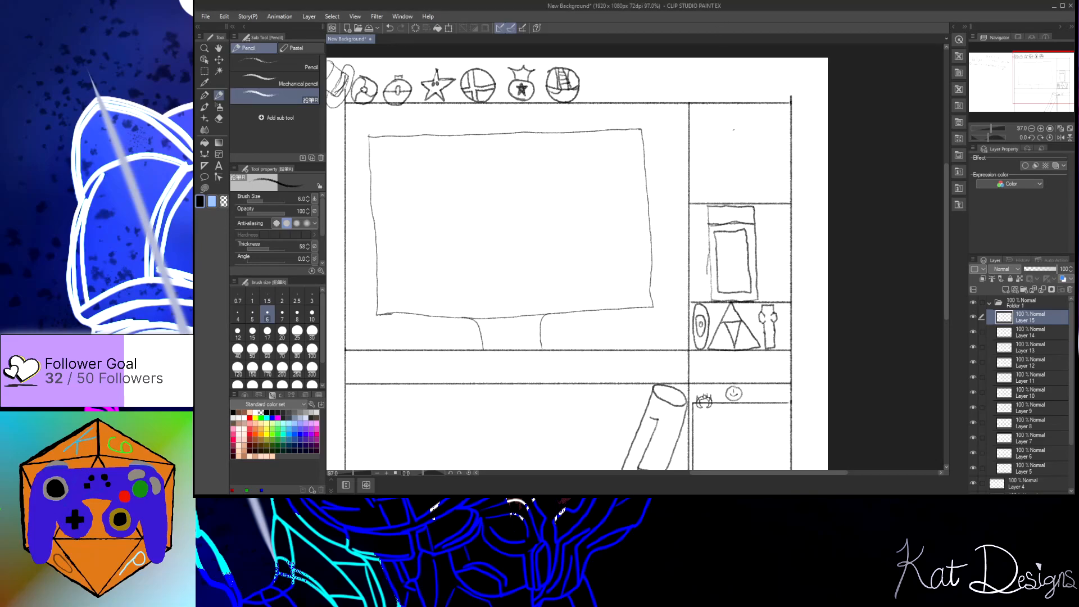
{"action": "key", "text": "ctrl+s"}
Step: Draw an upright rectangle with a small oval and wavy marks near its top in the uppermost shelf compartment, and save
{"action": "mouse_move", "coordinate": [709, 110]}
{"action": "left_mouse_down"}
{"action": "mouse_move", "coordinate": [708, 193]}
{"action": "mouse_move", "coordinate": [740, 193]}
{"action": "mouse_move", "coordinate": [763, 189]}
{"action": "mouse_move", "coordinate": [755, 119]}
{"action": "left_mouse_up"}
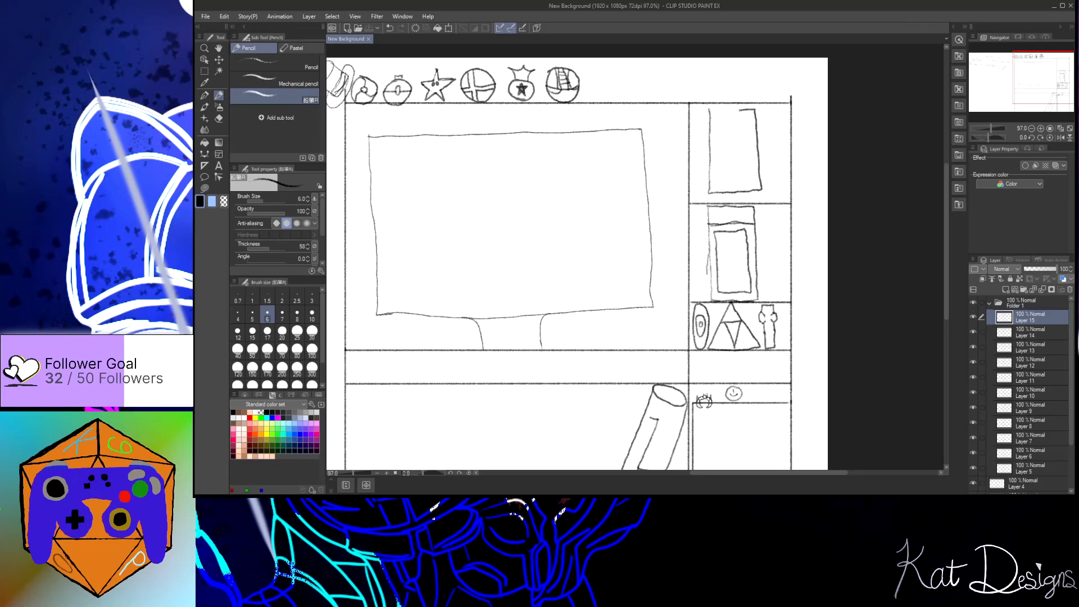
{"action": "left_click", "coordinate": [729, 125]}
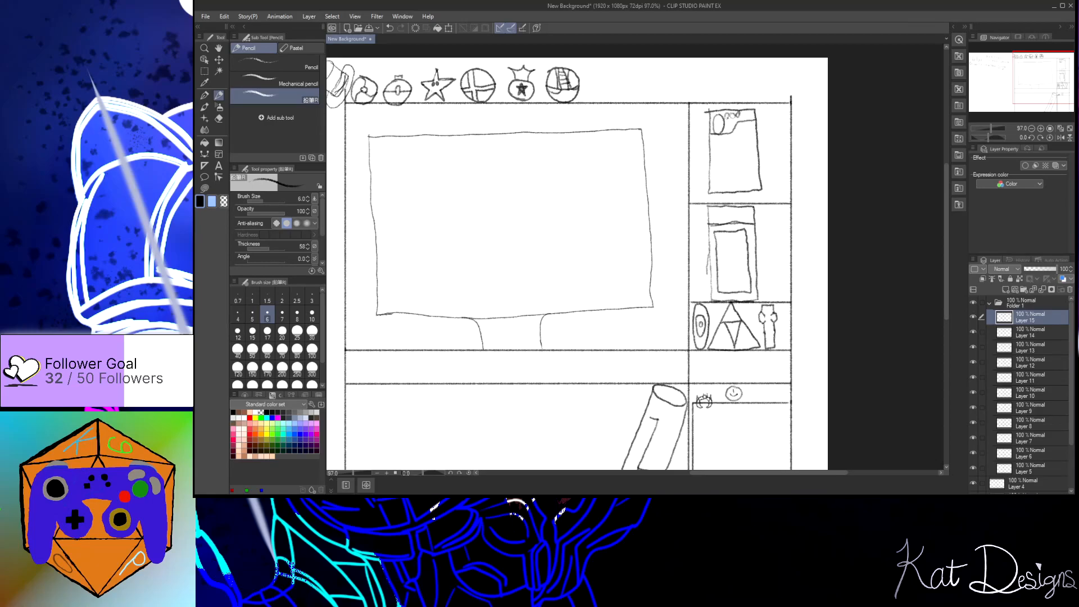
{"action": "key", "text": "ctrl+s"}
{"action": "scroll", "coordinate": [854, 146], "scroll_direction": "down", "scroll_amount": 2}
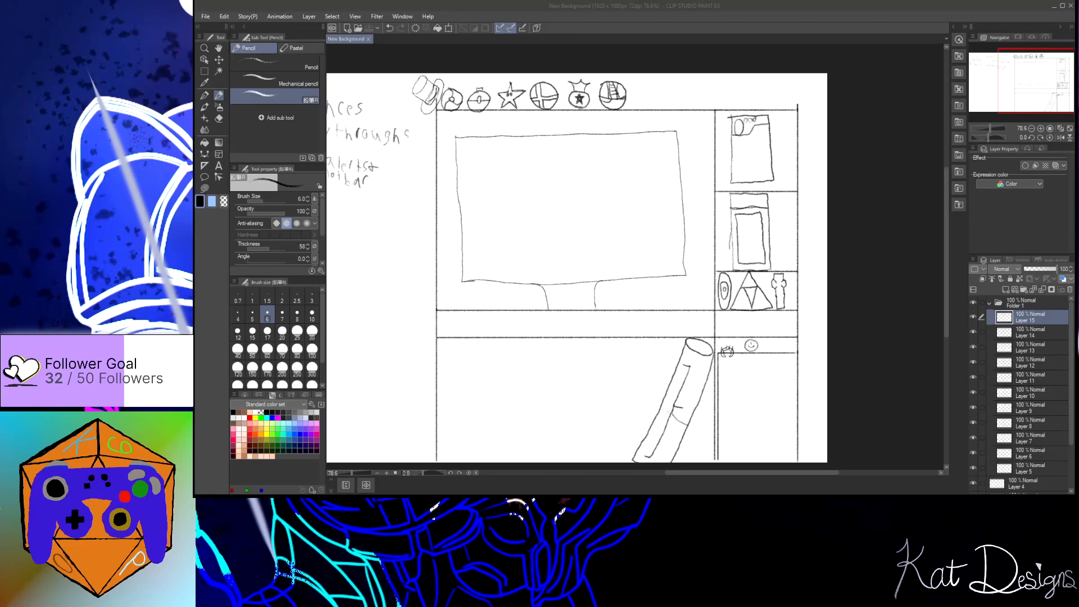
Step: Select Layer 1 near the bottom of the layer stack and make it visible
{"action": "scroll", "coordinate": [484, 364], "scroll_direction": "down", "scroll_amount": 4}
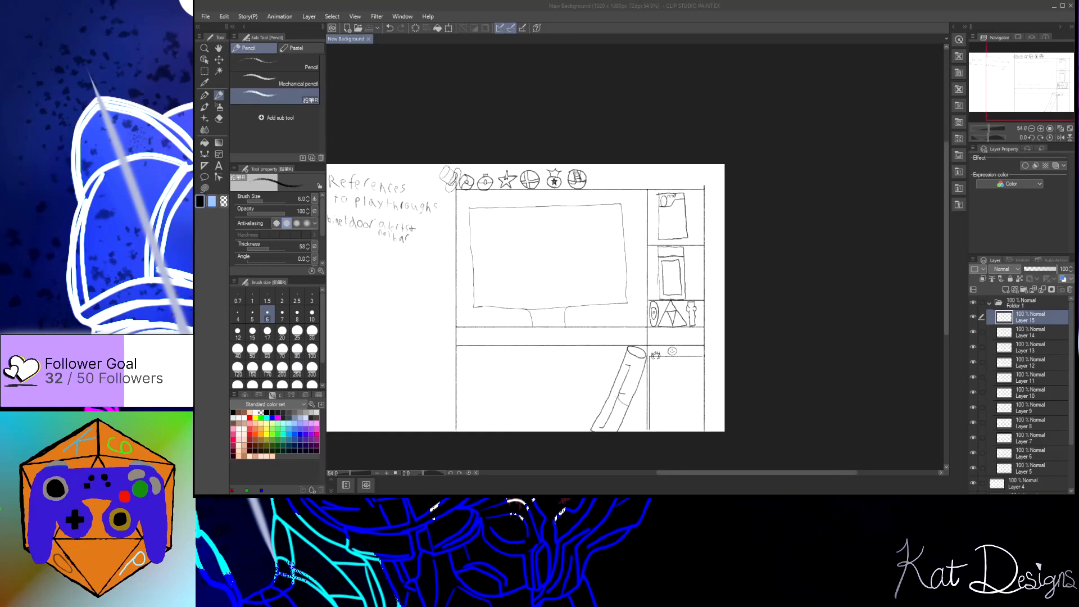
{"action": "mouse_move", "coordinate": [721, 472]}
{"action": "left_mouse_down"}
{"action": "mouse_move", "coordinate": [684, 471]}
{"action": "mouse_move", "coordinate": [714, 472]}
{"action": "left_mouse_up"}
{"action": "scroll", "coordinate": [697, 444], "scroll_direction": "up", "scroll_amount": 1}
{"action": "scroll", "coordinate": [1037, 413], "scroll_direction": "down", "scroll_amount": 3}
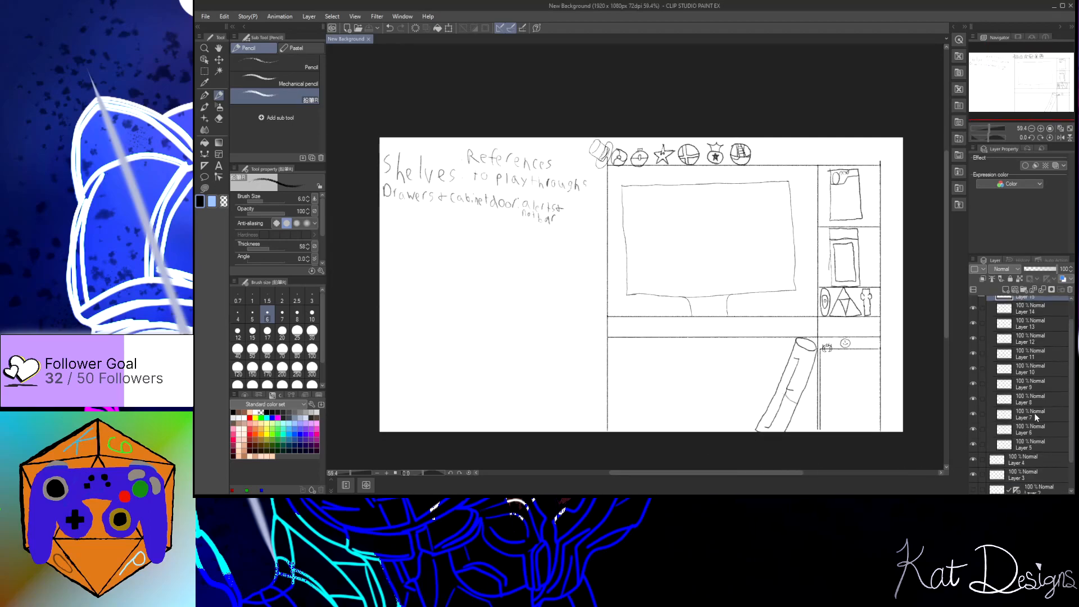
{"action": "left_click", "coordinate": [1021, 466]}
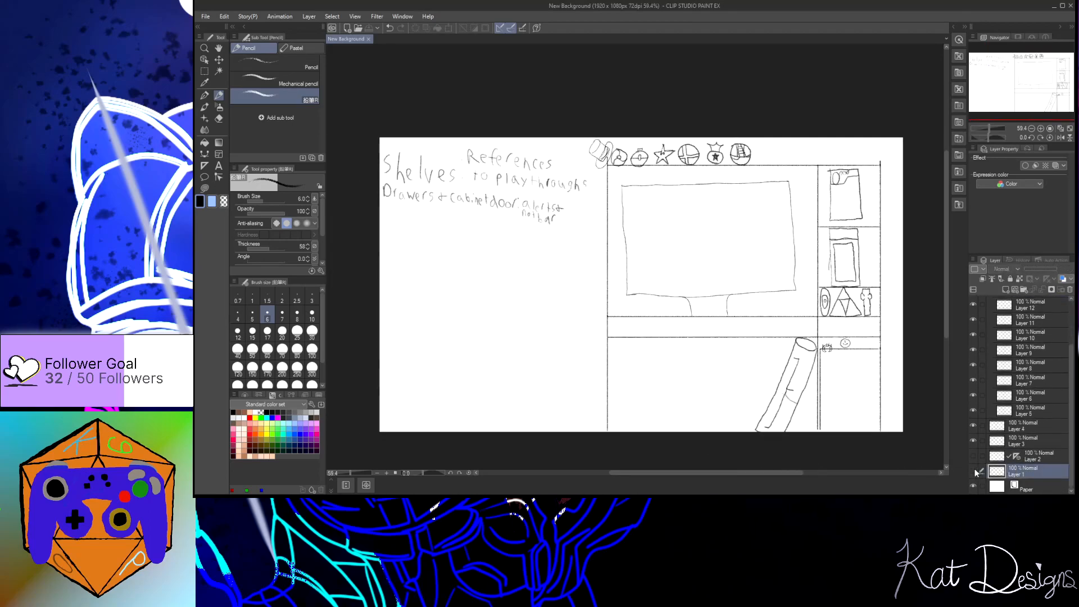
{"action": "left_click", "coordinate": [972, 471]}
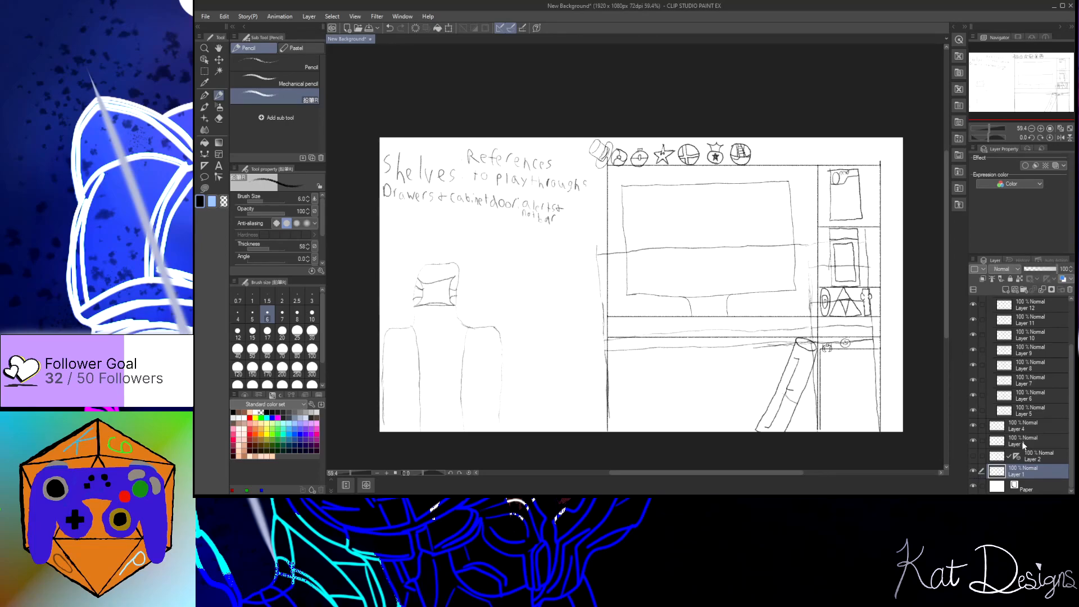
Step: Erase the rough desk sketch on Layer 1 with the hard eraser at size 1000, set it to 12, return to the pencil, and save
{"action": "key", "text": "e"}
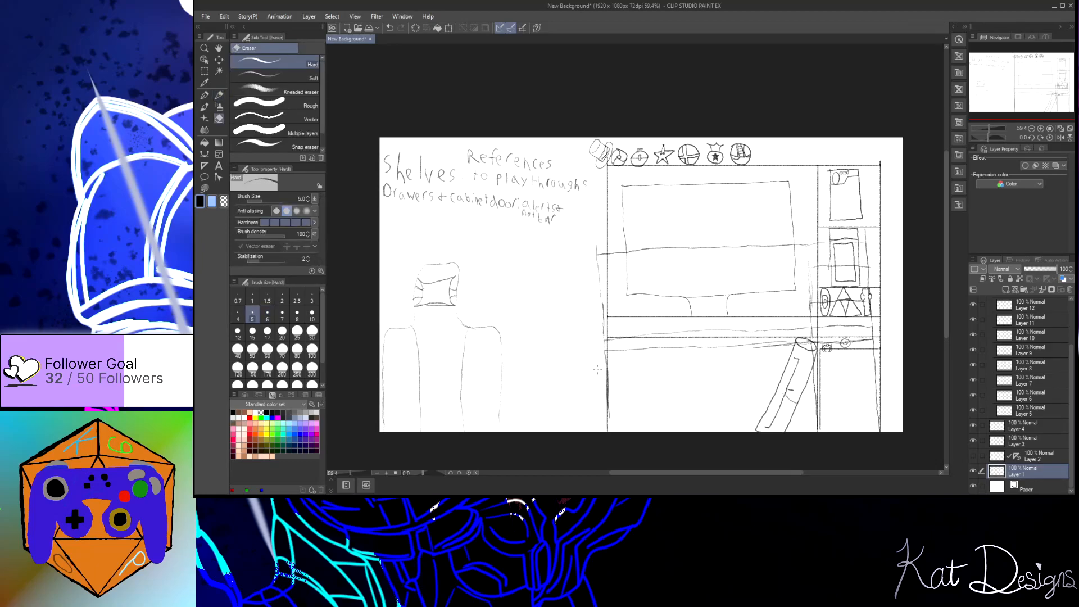
{"action": "left_click", "coordinate": [252, 349]}
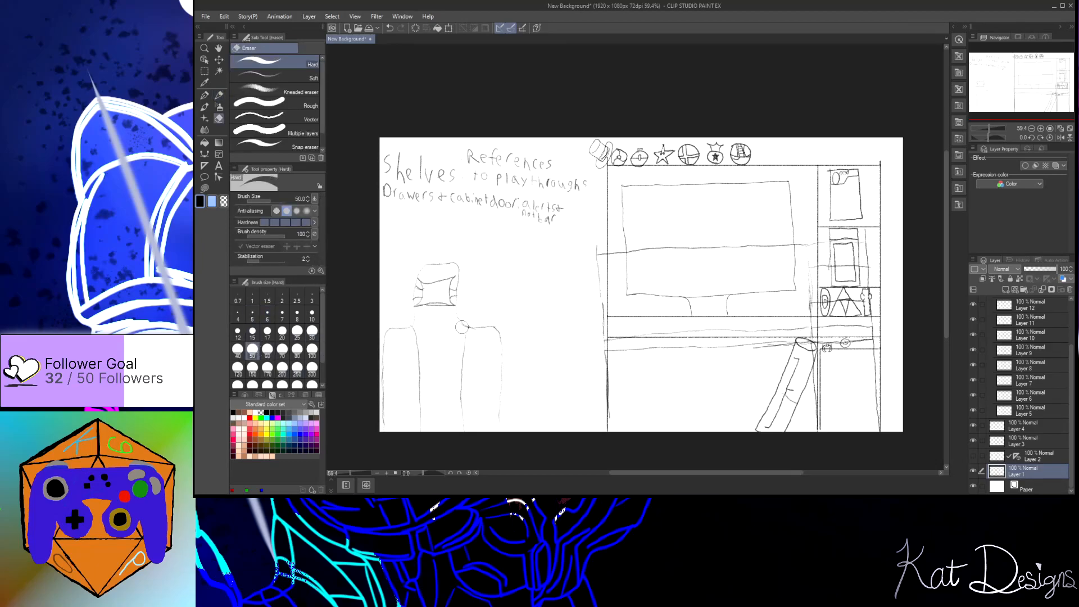
{"action": "left_click", "coordinate": [312, 384]}
{"action": "mouse_move", "coordinate": [393, 332]}
{"action": "left_mouse_down"}
{"action": "mouse_move", "coordinate": [648, 300]}
{"action": "mouse_move", "coordinate": [667, 325]}
{"action": "mouse_move", "coordinate": [816, 322]}
{"action": "left_mouse_up"}
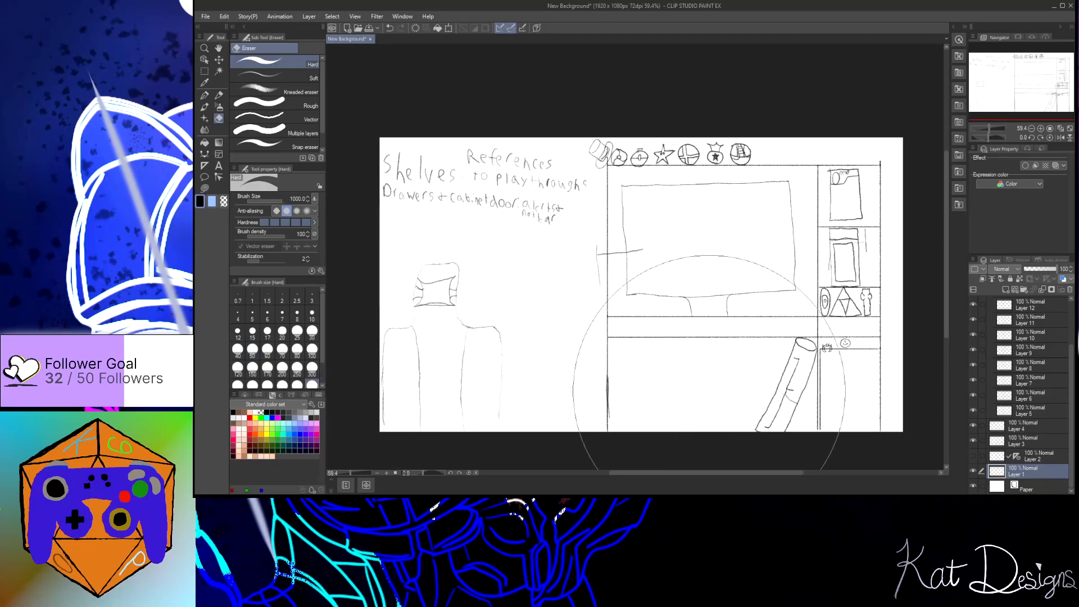
{"action": "left_click_drag", "start_coordinate": [659, 343], "coordinate": [648, 270]}
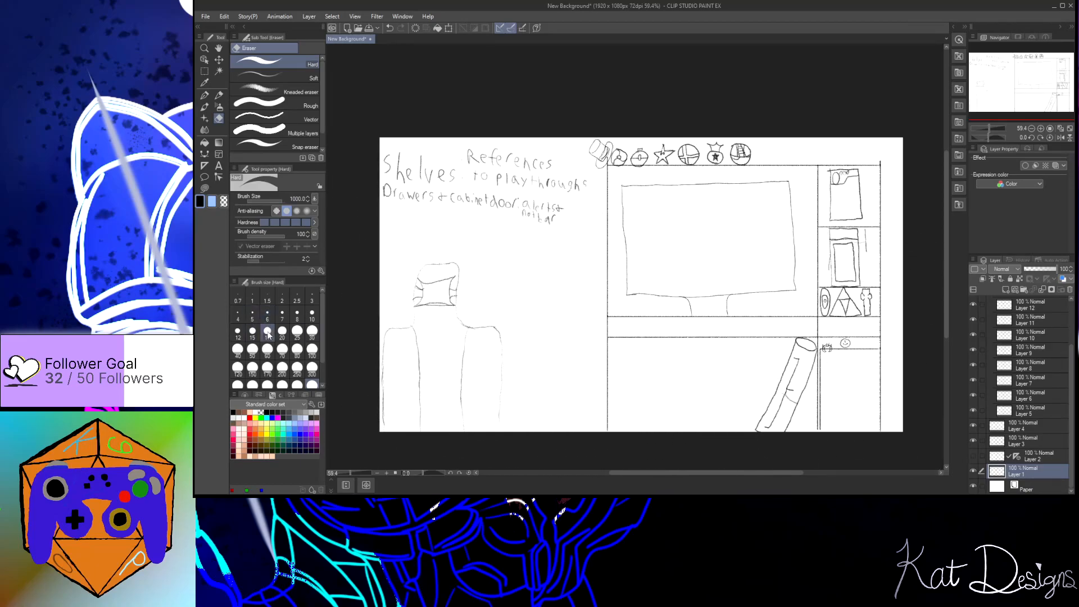
{"action": "left_click", "coordinate": [238, 331]}
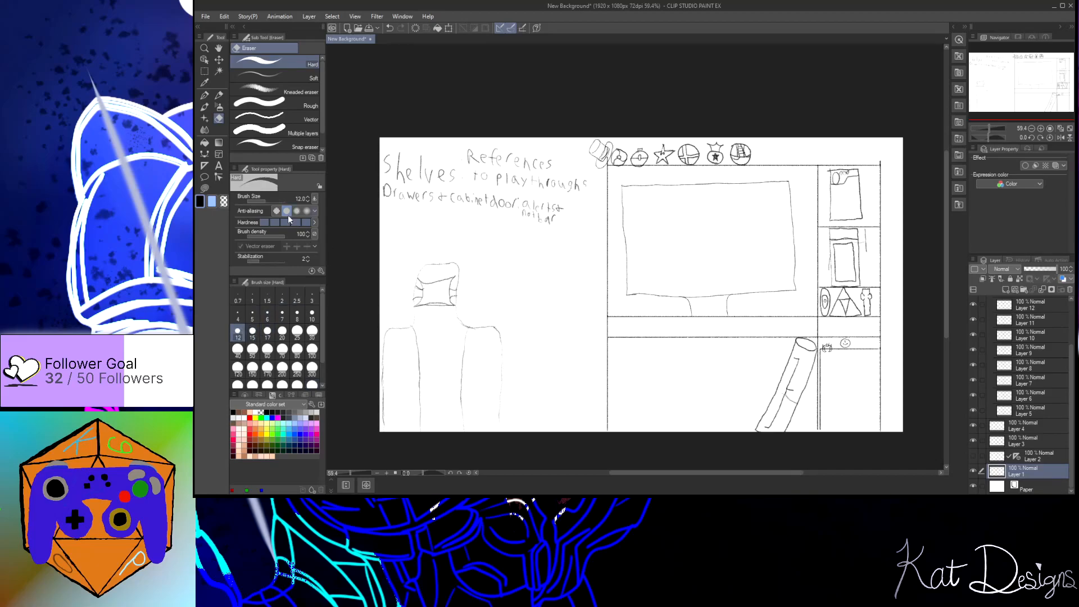
{"action": "left_click", "coordinate": [219, 95]}
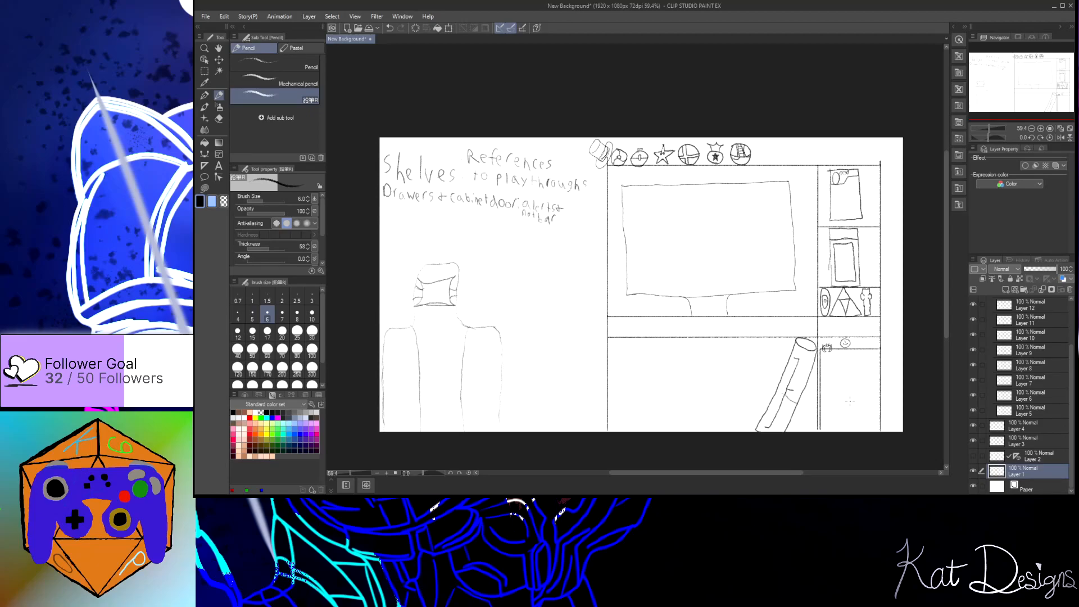
{"action": "key", "text": "ctrl+s"}
Step: Collapse Folder 1, add a raster layer above it, and draw a straight horizontal floor line across the lower canvas
{"action": "scroll", "coordinate": [1062, 338], "scroll_direction": "up", "scroll_amount": 3}
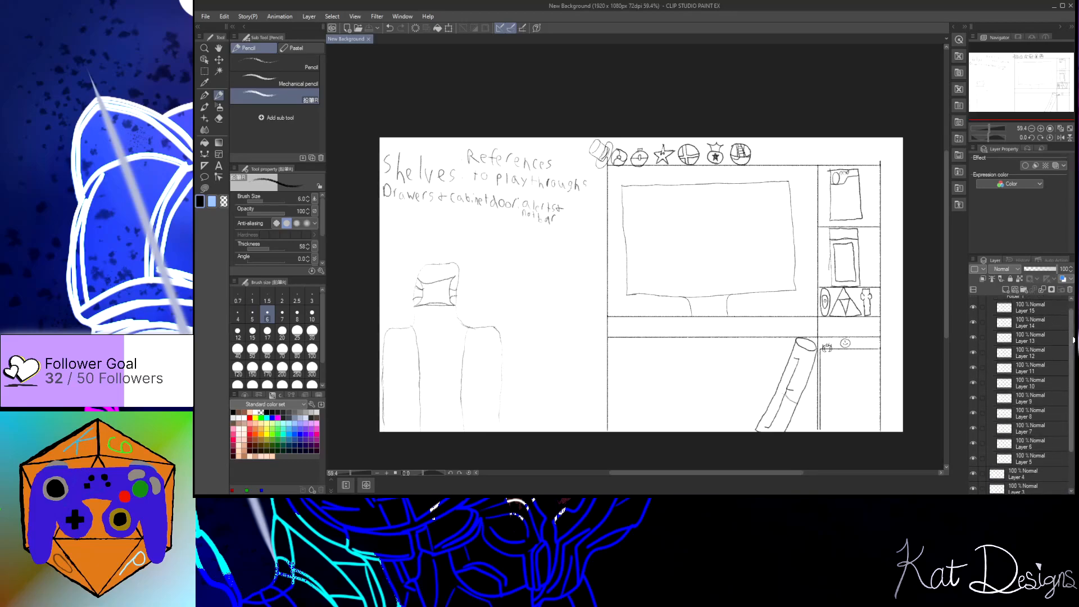
{"action": "scroll", "coordinate": [1051, 328], "scroll_direction": "up", "scroll_amount": 2}
{"action": "left_click", "coordinate": [988, 303]}
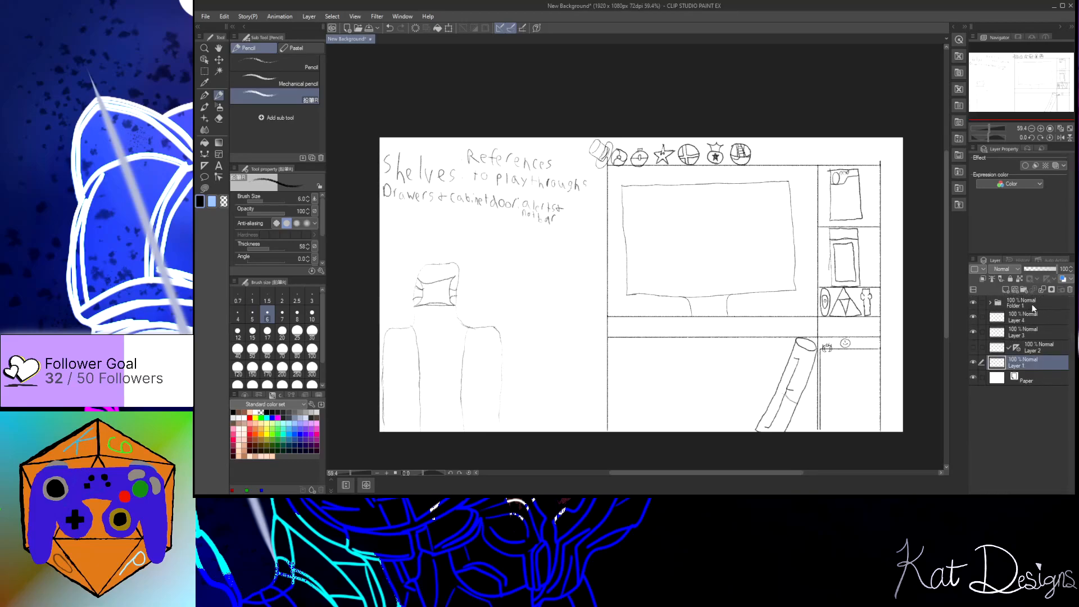
{"action": "left_click", "coordinate": [1031, 305]}
{"action": "left_click", "coordinate": [1007, 288]}
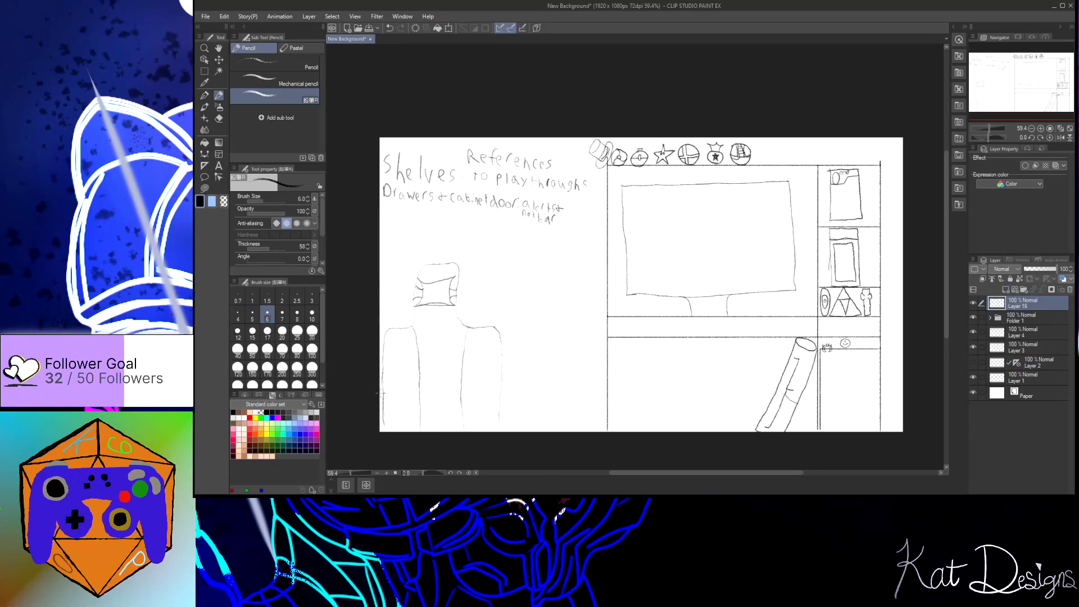
{"action": "left_click_drag", "start_coordinate": [401, 393], "coordinate": [901, 393]}
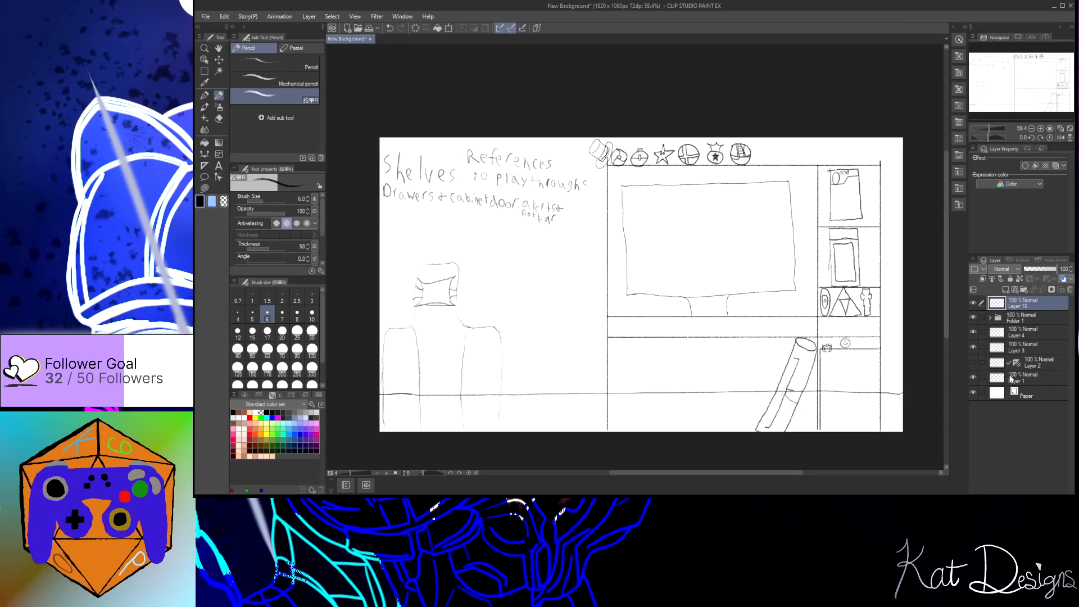
Step: Add a raster layer above Layer 3 and draw the bottom edge of the cabinet under the shelves
{"action": "left_click", "coordinate": [1026, 346]}
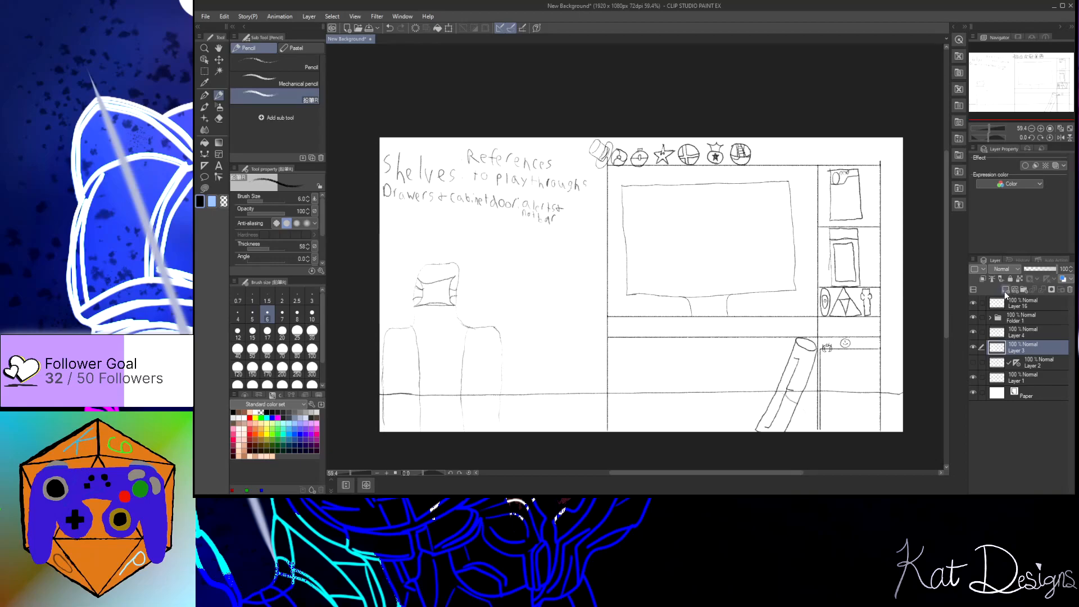
{"action": "left_click", "coordinate": [1004, 290]}
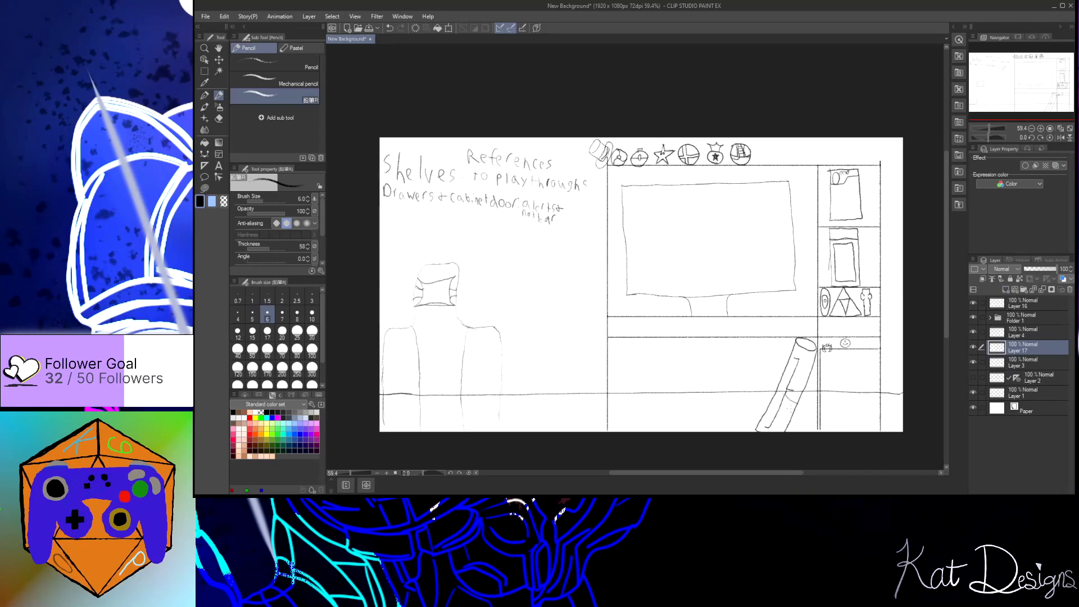
{"action": "mouse_move", "coordinate": [807, 419]}
{"action": "left_mouse_down"}
{"action": "mouse_move", "coordinate": [817, 434]}
{"action": "mouse_move", "coordinate": [882, 429]}
{"action": "left_mouse_up"}
{"action": "left_click_drag", "start_coordinate": [859, 427], "coordinate": [819, 428]}
{"action": "mouse_move", "coordinate": [1030, 362]}
{"action": "left_mouse_down"}
{"action": "mouse_move", "coordinate": [1024, 302]}
{"action": "mouse_move", "coordinate": [1025, 360]}
{"action": "left_mouse_up"}
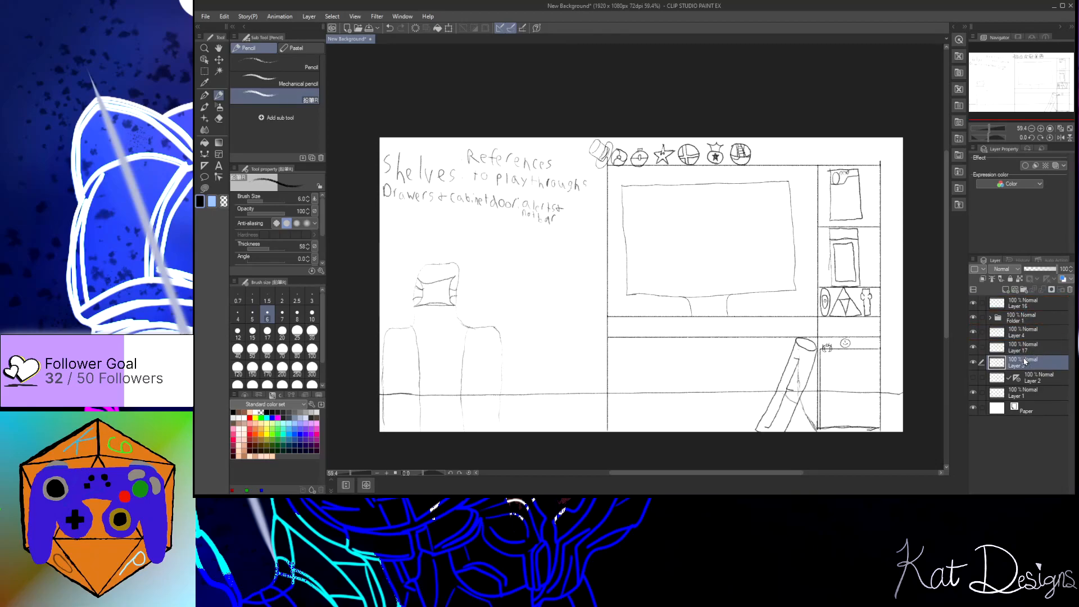
Step: Create a layer folder above Layer 16, put a new raster layer inside it, and name the folder "Joke Color"
{"action": "left_click", "coordinate": [1021, 302]}
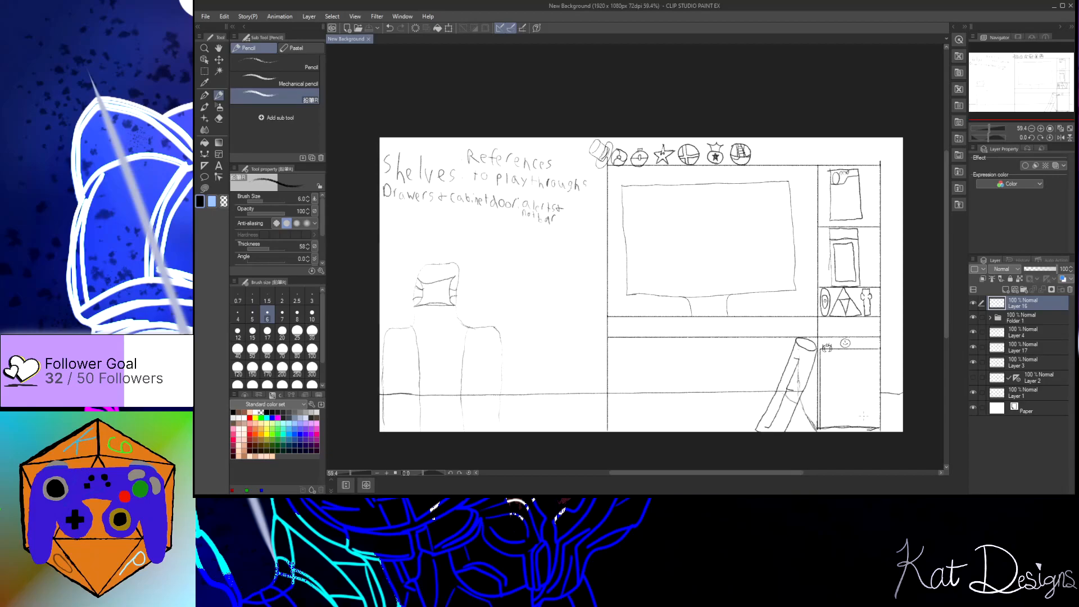
{"action": "left_click", "coordinate": [1023, 289]}
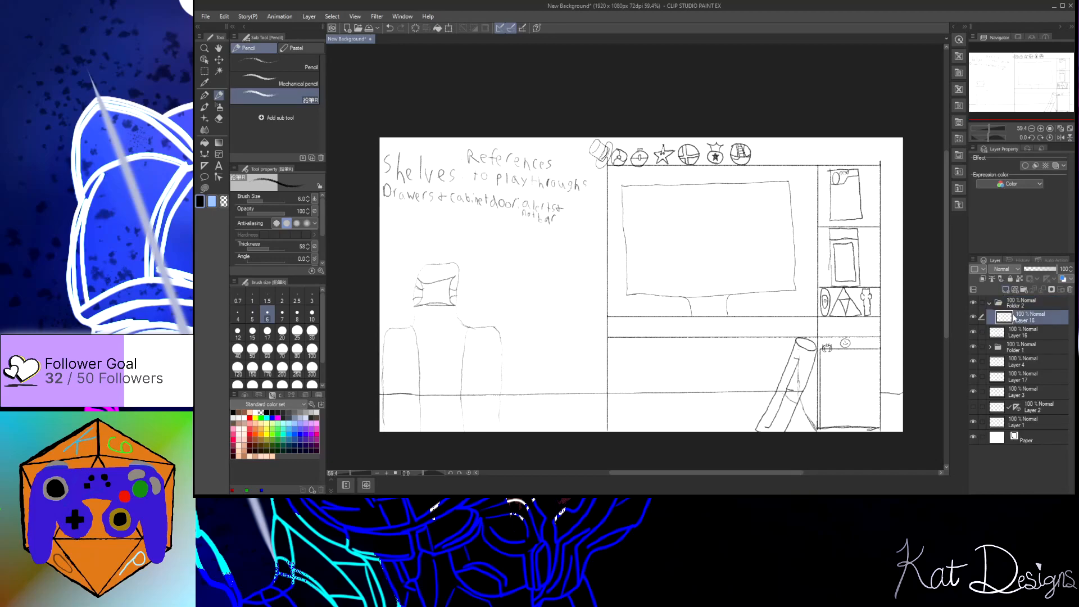
{"action": "left_click", "coordinate": [1018, 307]}
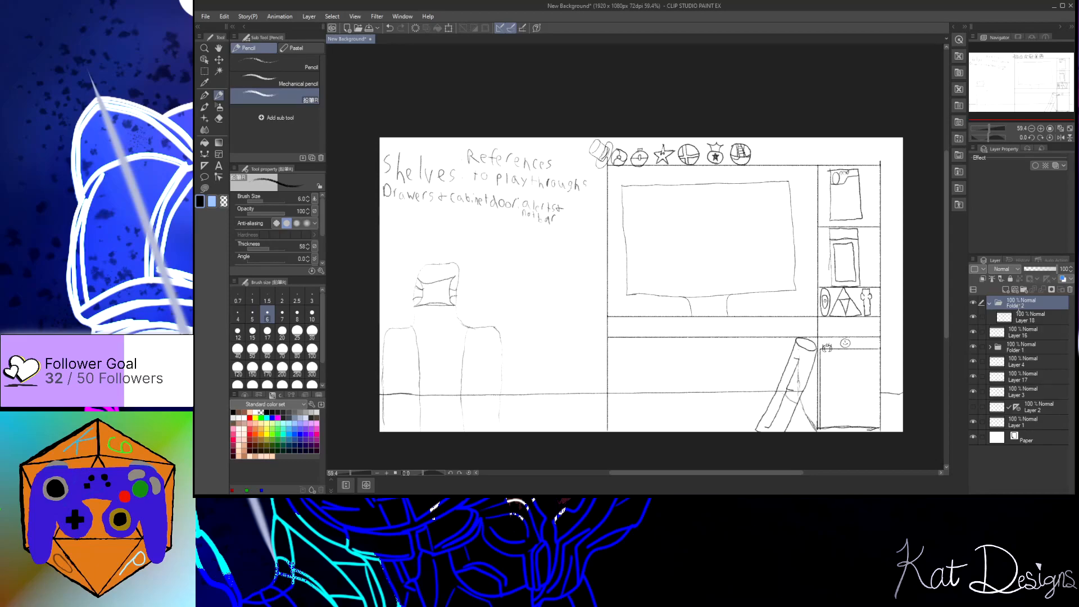
Step: On Layer 16, draw a second horizontal line across the canvas slightly above the floor line
{"action": "left_click", "coordinate": [1026, 332]}
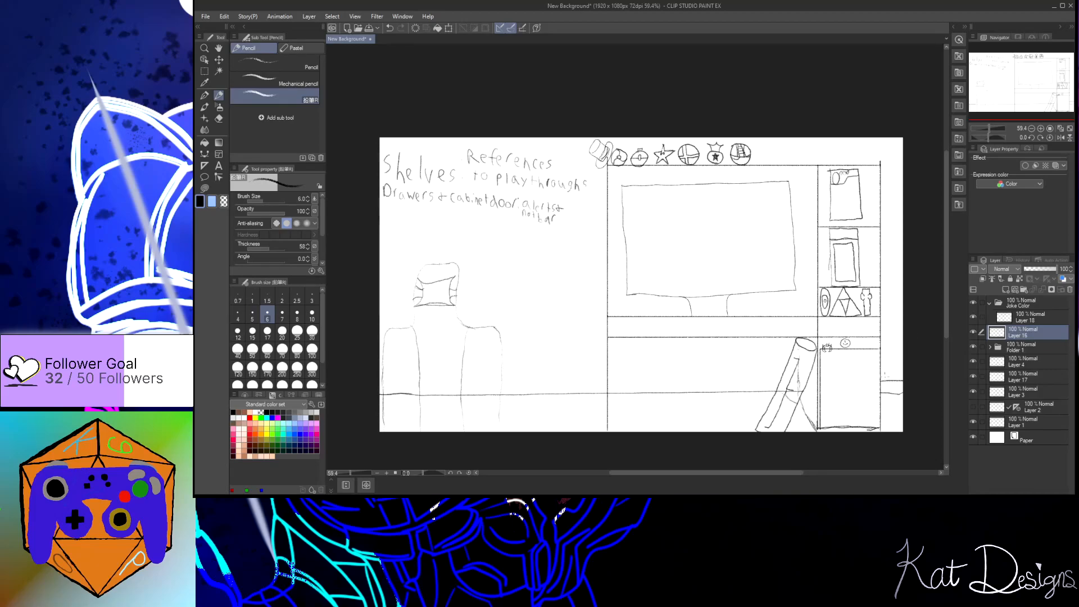
{"action": "left_click_drag", "start_coordinate": [629, 375], "coordinate": [784, 374]}
{"action": "left_click_drag", "start_coordinate": [566, 378], "coordinate": [396, 384]}
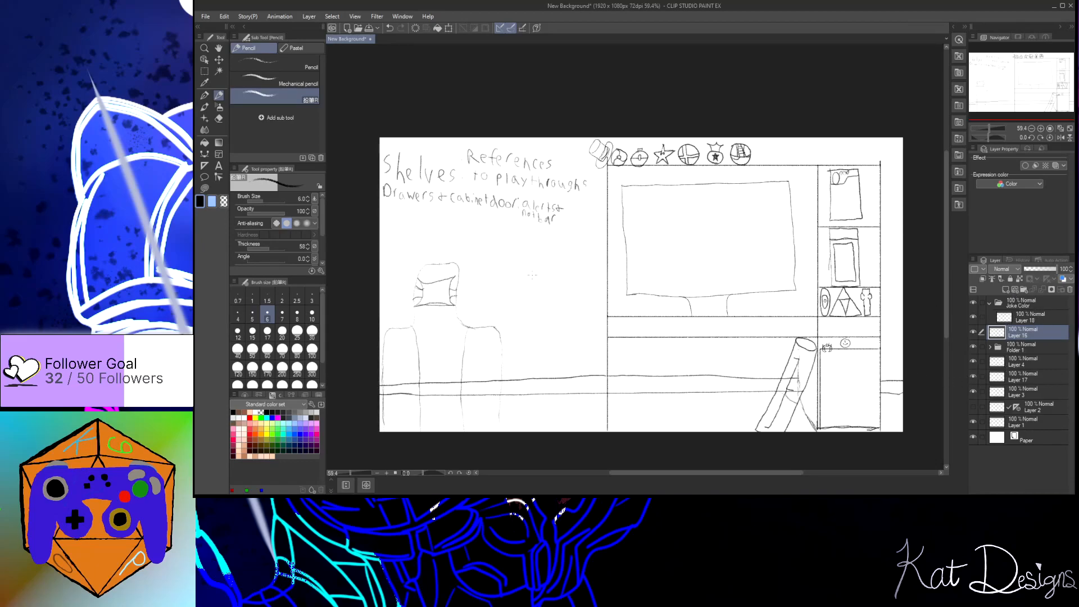
Step: Switch to the Fill tool referring to other layers and set the secondary drawing color to bright blue
{"action": "left_click", "coordinate": [212, 201]}
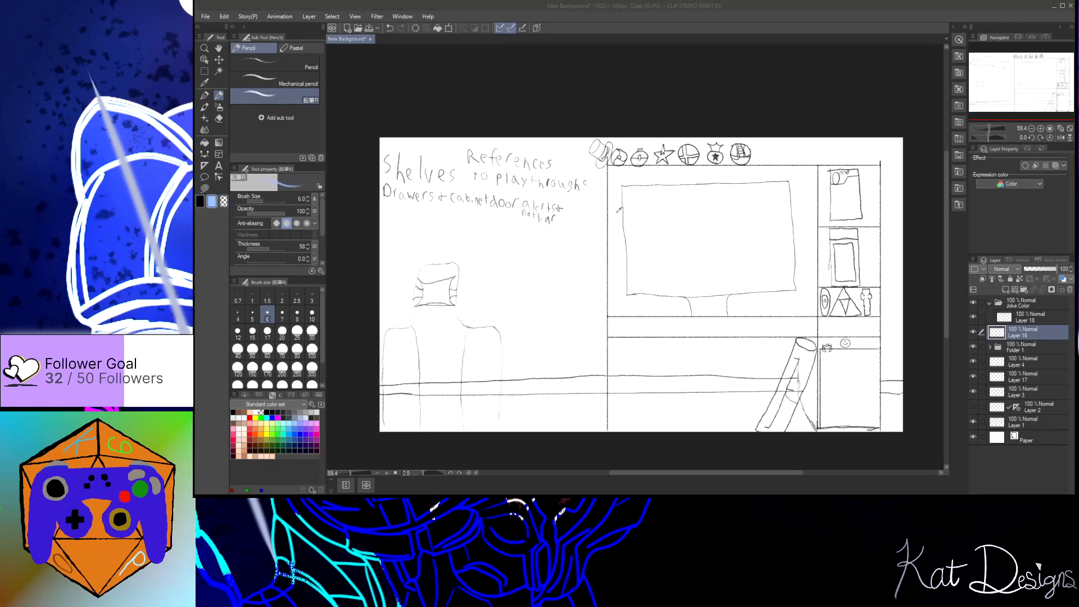
{"action": "left_click", "coordinate": [756, 173]}
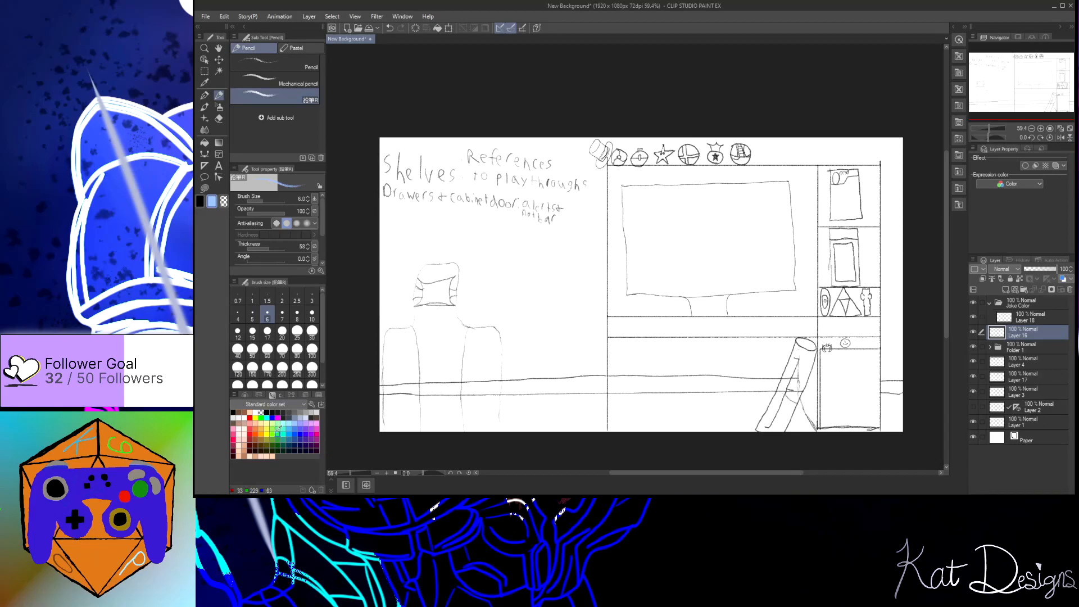
{"action": "left_click", "coordinate": [203, 144]}
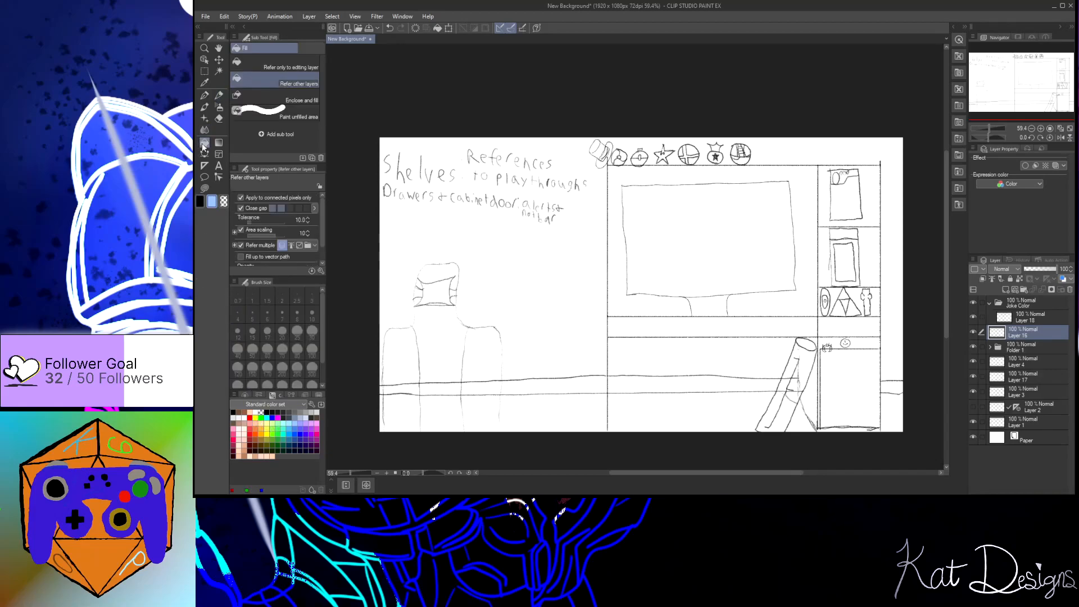
{"action": "left_click", "coordinate": [295, 434]}
Step: Try to fill the wall with blue on Layer 16 and on the Joke Color folder's layer, undoing each fill
{"action": "left_click", "coordinate": [550, 314]}
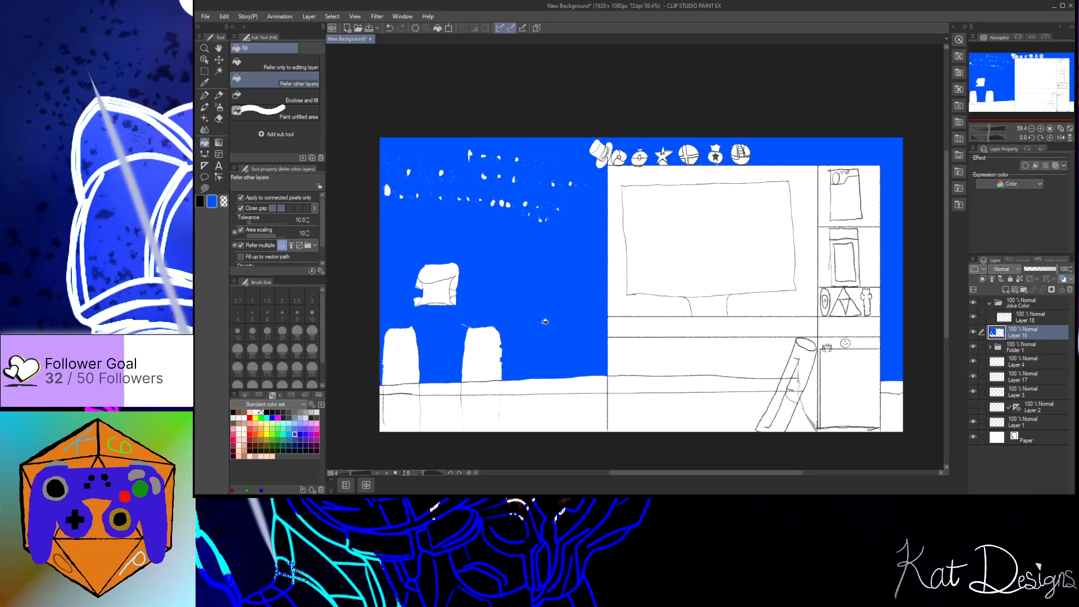
{"action": "key", "text": "ctrl+z"}
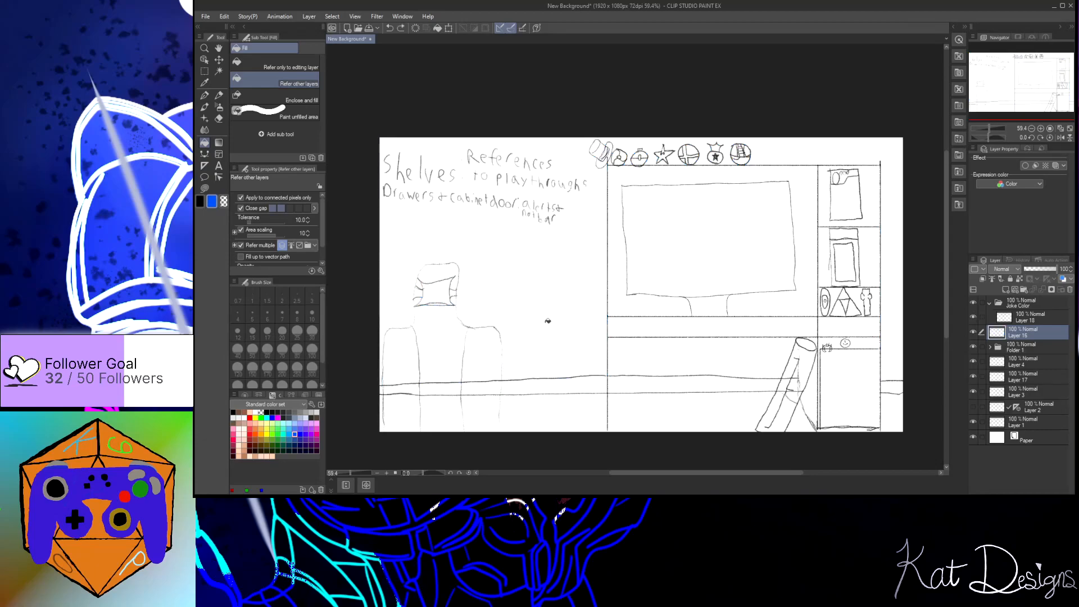
{"action": "left_click", "coordinate": [1036, 319]}
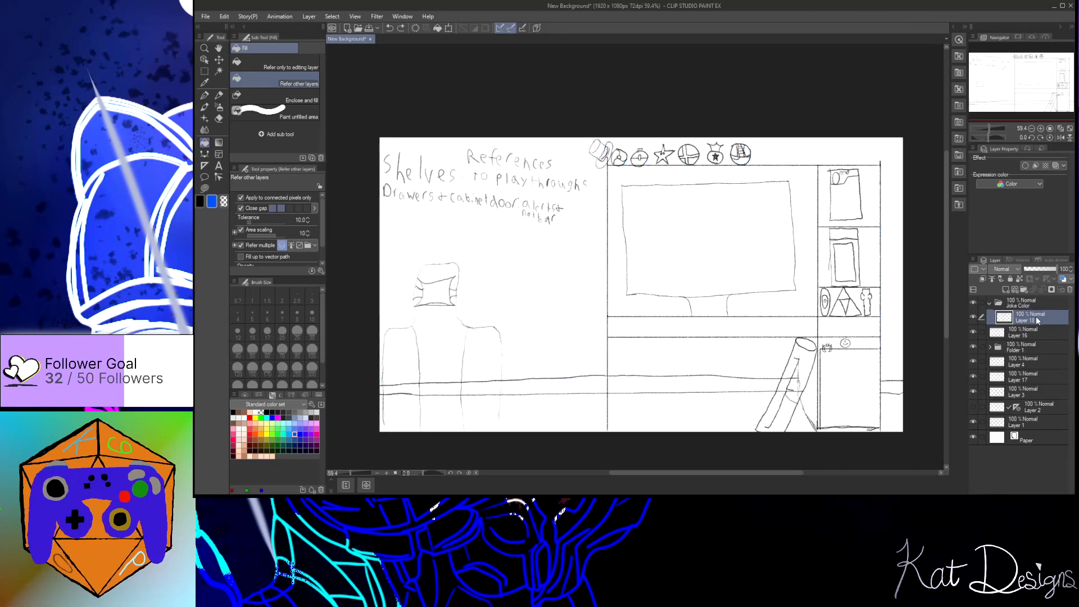
{"action": "left_click", "coordinate": [588, 336]}
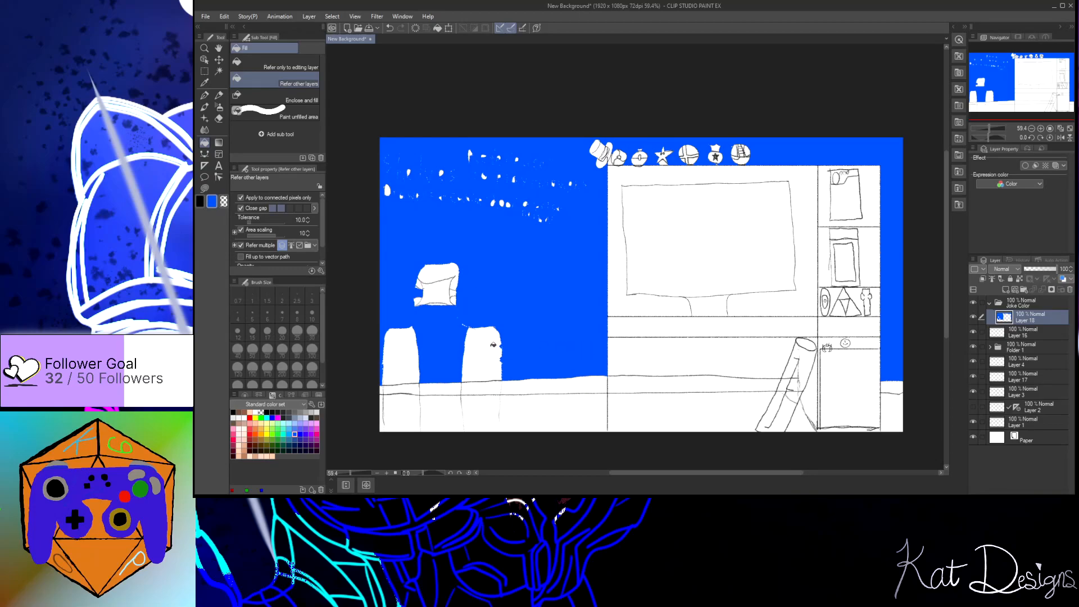
{"action": "key", "text": "ctrl+z"}
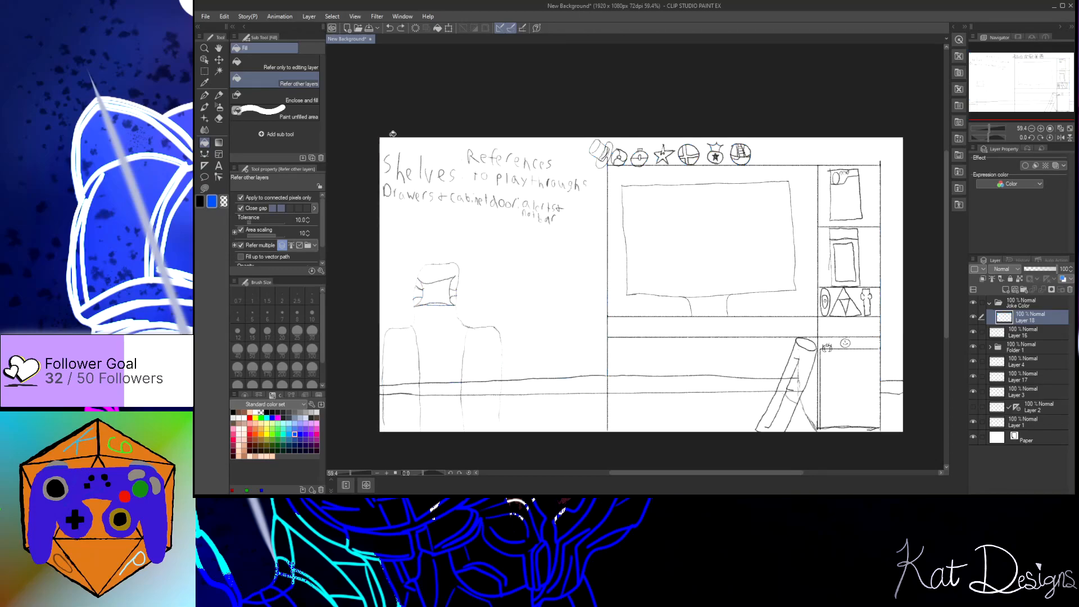
Step: Try a blue fill on the Joke Color folder's layer that refers only to the editing layer, and undo it
{"action": "left_click", "coordinate": [299, 67]}
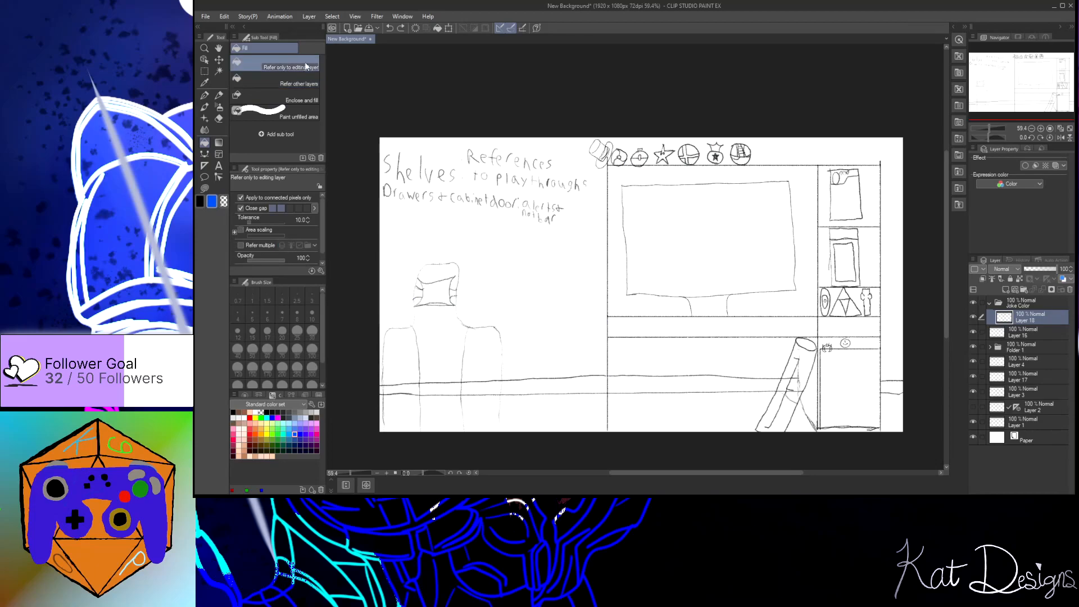
{"action": "left_click", "coordinate": [564, 339]}
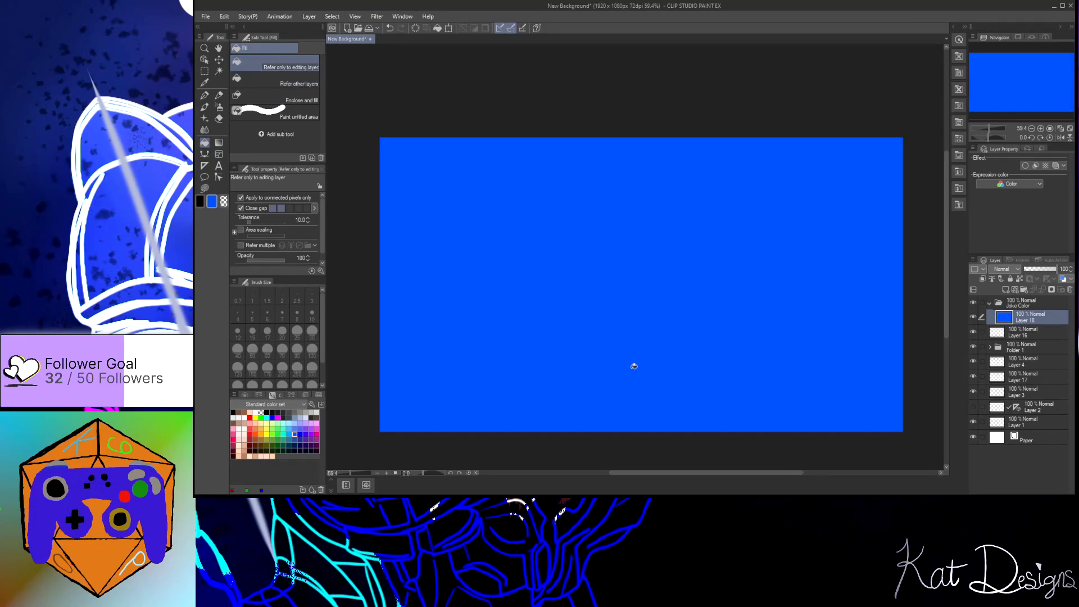
{"action": "key", "text": "ctrl+z"}
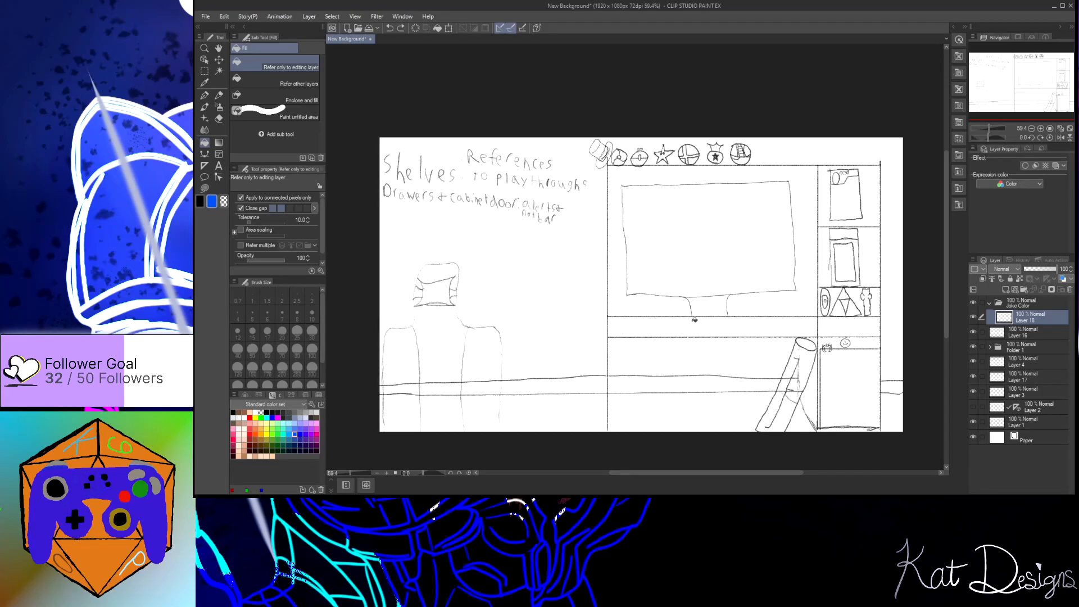
Step: Try to color the wall above the baseboard line blue with Enclose and fill on the Joke Color folder's layer
{"action": "left_click", "coordinate": [288, 100]}
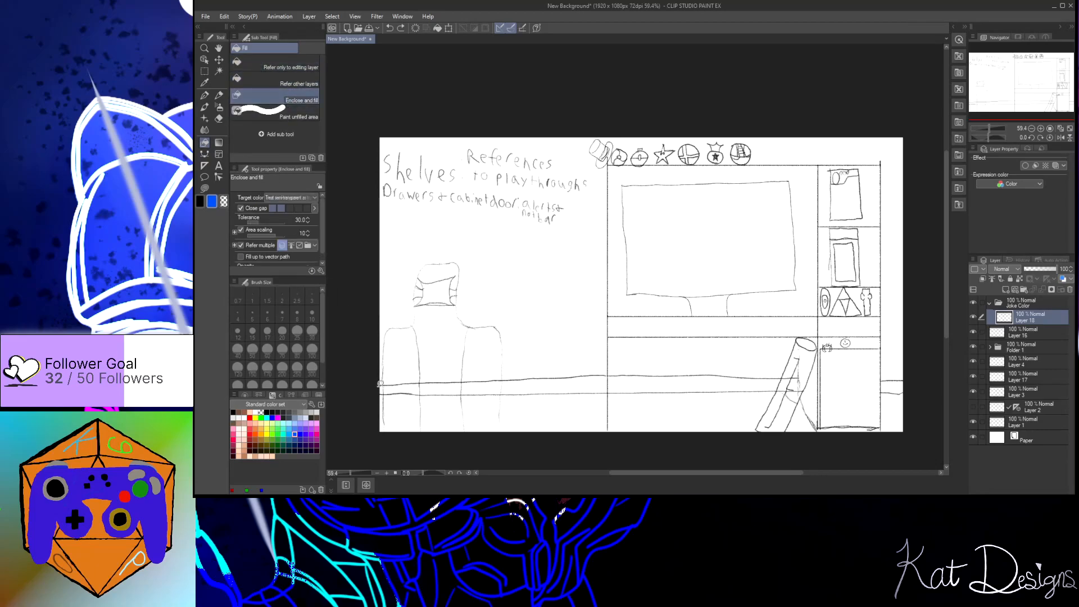
{"action": "left_click_drag", "start_coordinate": [380, 385], "coordinate": [408, 381]}
{"action": "key", "text": "ctrl+z"}
{"action": "key", "text": "ctrl+y"}
{"action": "mouse_move", "coordinate": [382, 384]}
{"action": "left_mouse_down"}
{"action": "mouse_move", "coordinate": [606, 364]}
{"action": "mouse_move", "coordinate": [607, 170]}
{"action": "mouse_move", "coordinate": [593, 163]}
{"action": "mouse_move", "coordinate": [595, 141]}
{"action": "mouse_move", "coordinate": [614, 140]}
{"action": "mouse_move", "coordinate": [599, 137]}
{"action": "mouse_move", "coordinate": [587, 151]}
{"action": "mouse_move", "coordinate": [387, 144]}
{"action": "mouse_move", "coordinate": [379, 385]}
{"action": "left_mouse_up"}
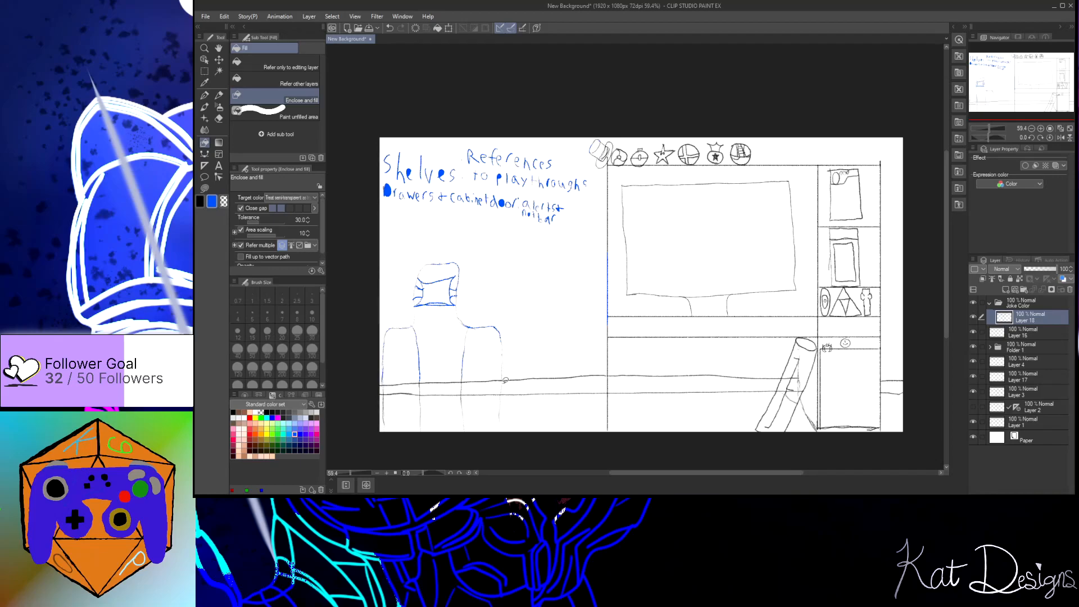
Step: Undo the enclosed wall fill, try a bright blue fill referring to other layers on Layer 18, and undo it
{"action": "key", "text": "ctrl+z"}
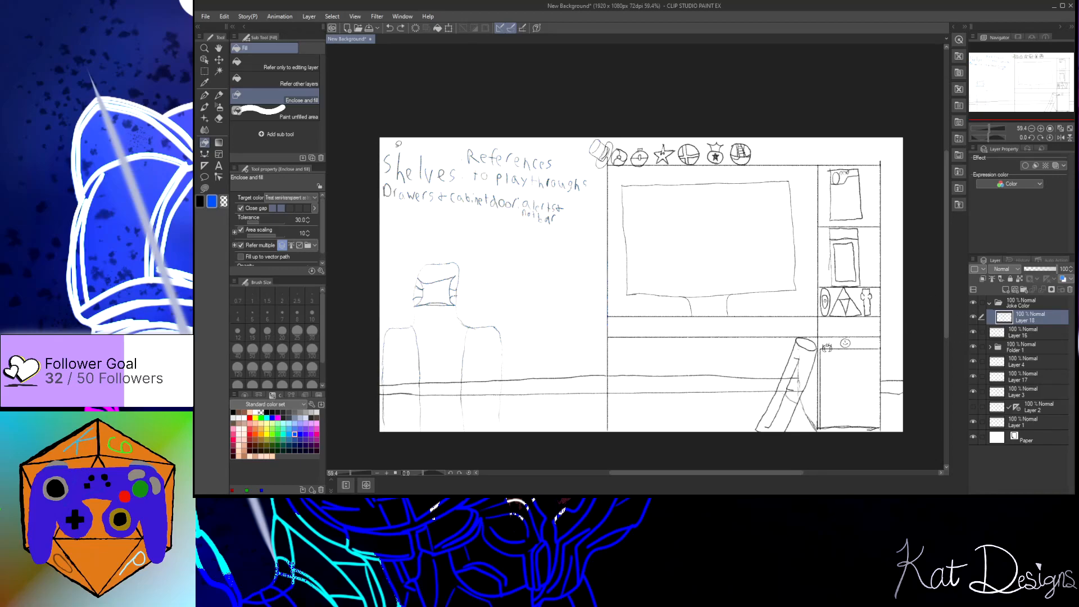
{"action": "left_click", "coordinate": [254, 78]}
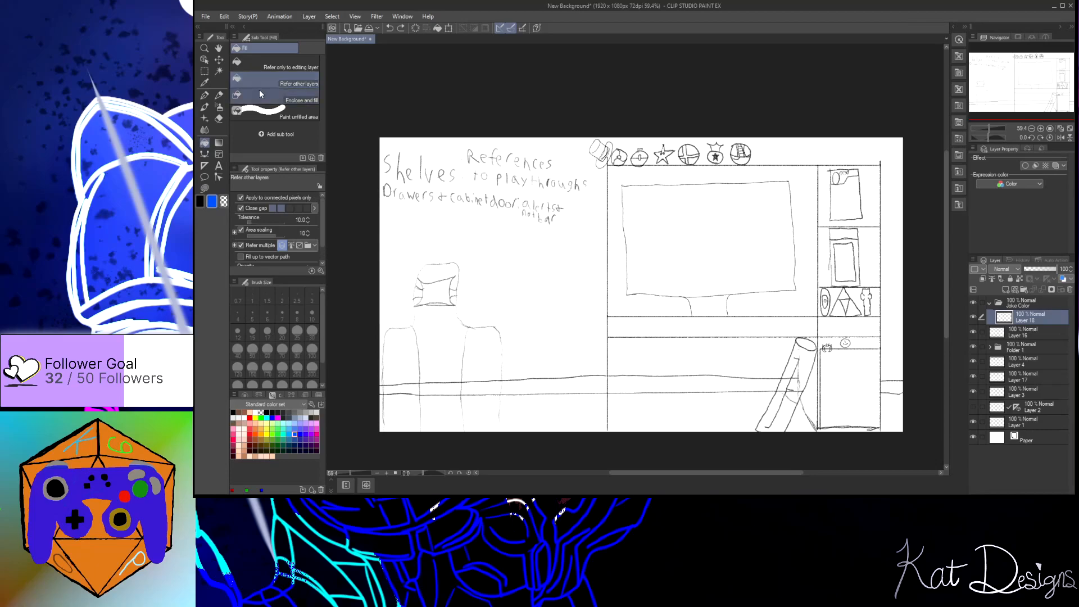
{"action": "left_click", "coordinate": [572, 350]}
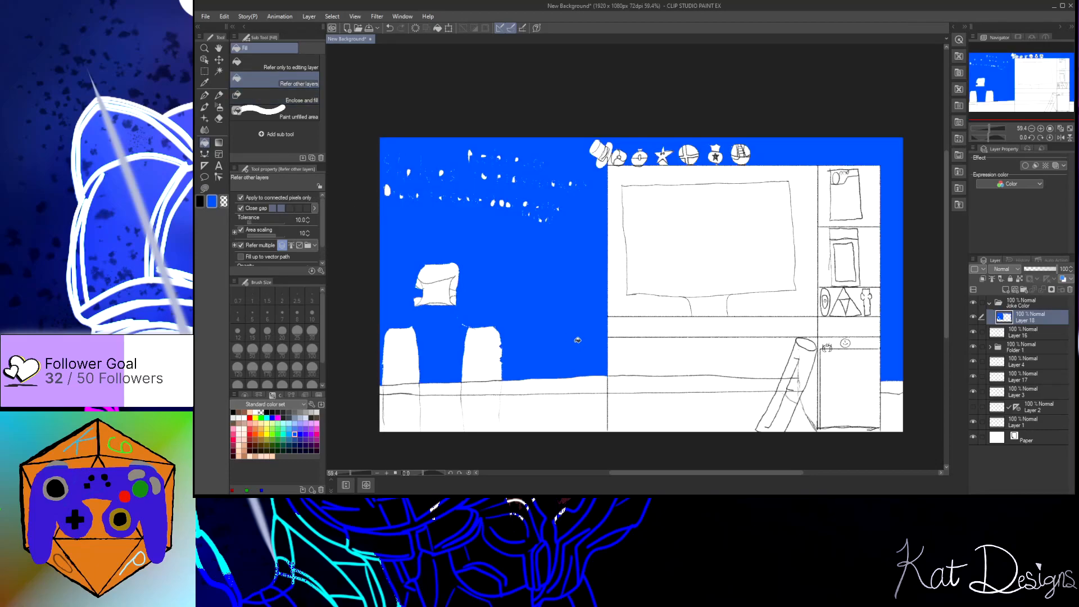
{"action": "key", "text": "ctrl+z"}
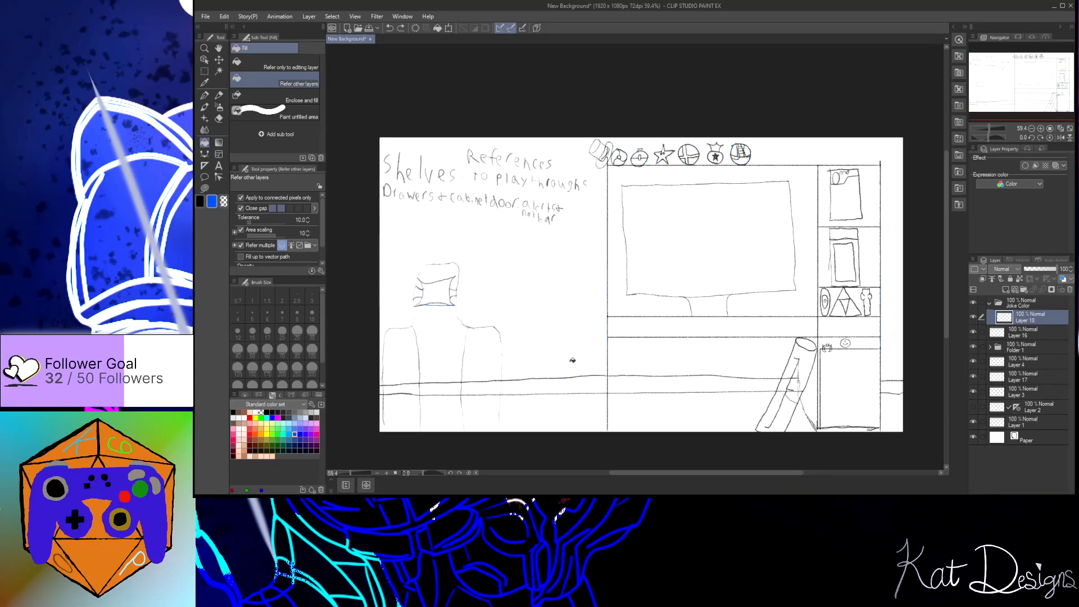
Step: Close the gaps in the neck and shoulders of the silhouette at the canvas's lower left with black pencil on Layer 1
{"action": "left_click", "coordinate": [1020, 422]}
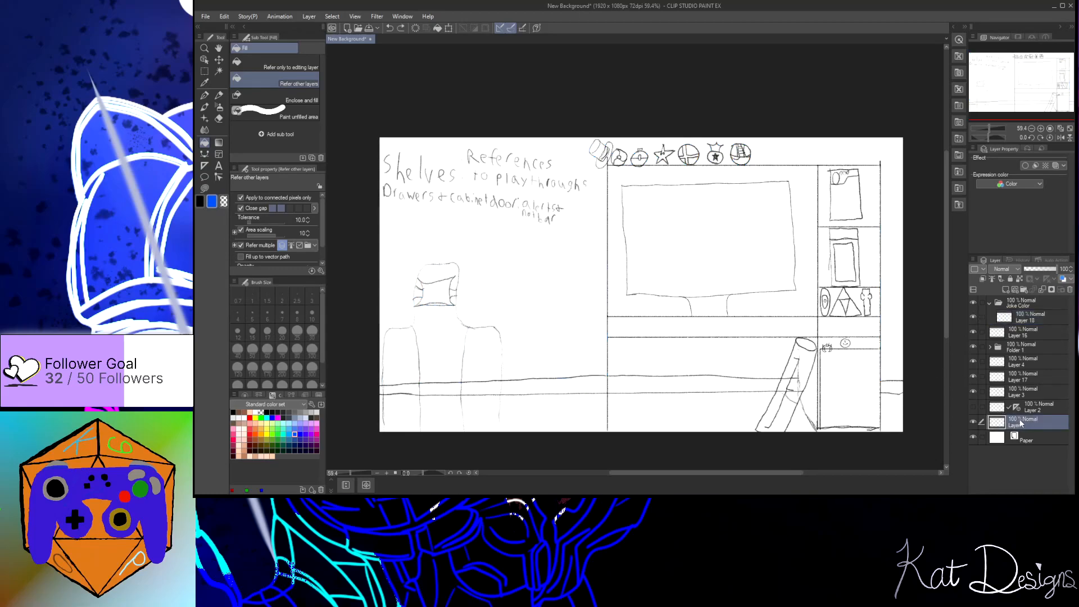
{"action": "left_click", "coordinate": [219, 95]}
{"action": "left_click", "coordinate": [200, 201]}
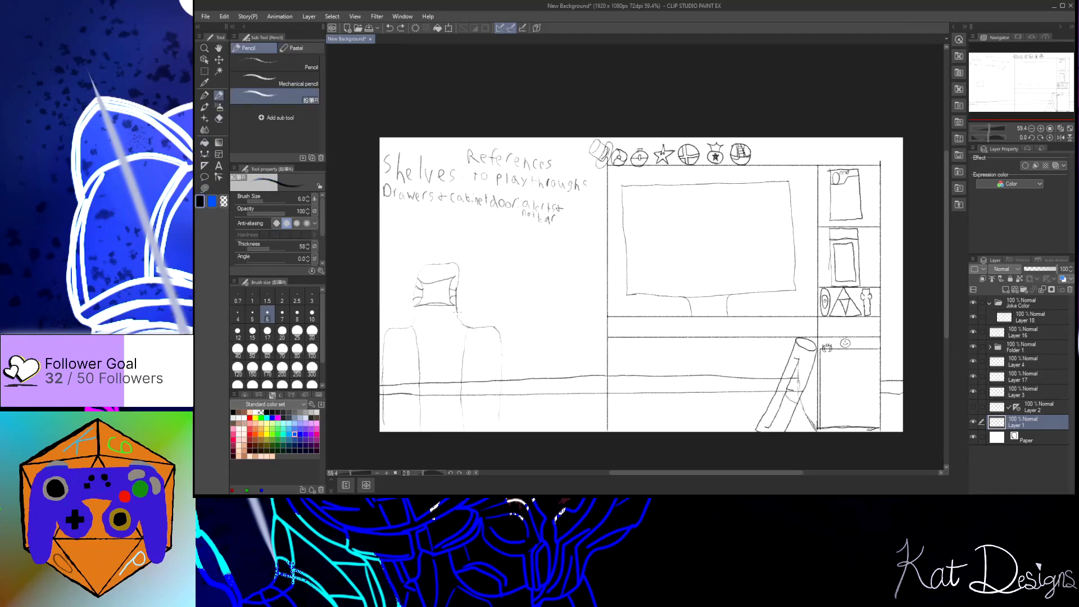
{"action": "left_click_drag", "start_coordinate": [458, 309], "coordinate": [470, 328]}
{"action": "left_click_drag", "start_coordinate": [414, 323], "coordinate": [408, 332]}
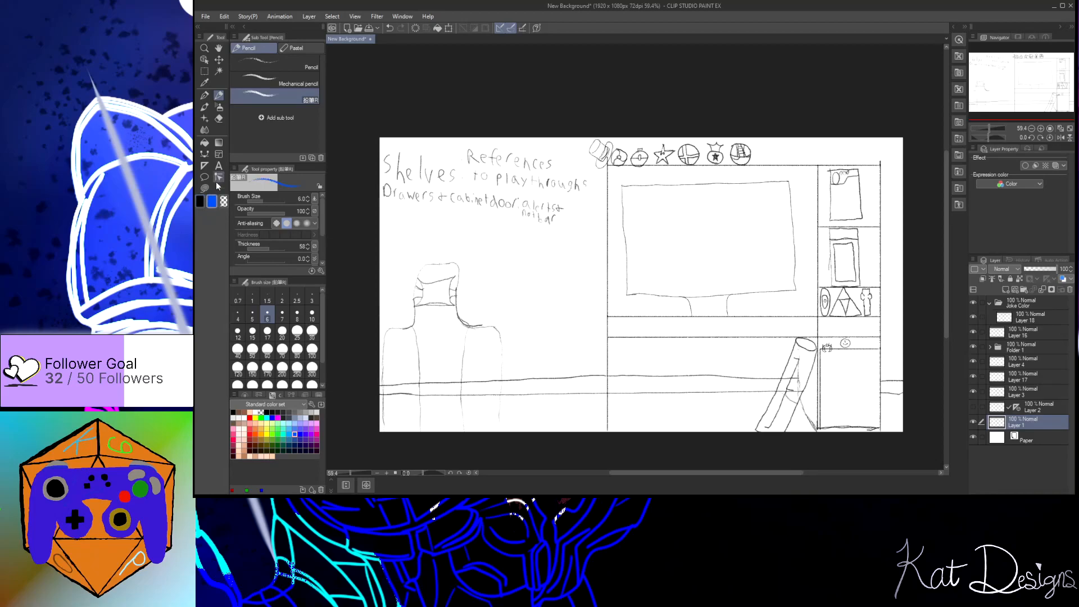
Step: Fill the wall and the area beneath the long shelf with bright blue on Layer 1, undoing and repeating the wall fill
{"action": "left_click", "coordinate": [204, 143]}
{"action": "left_click", "coordinate": [511, 280]}
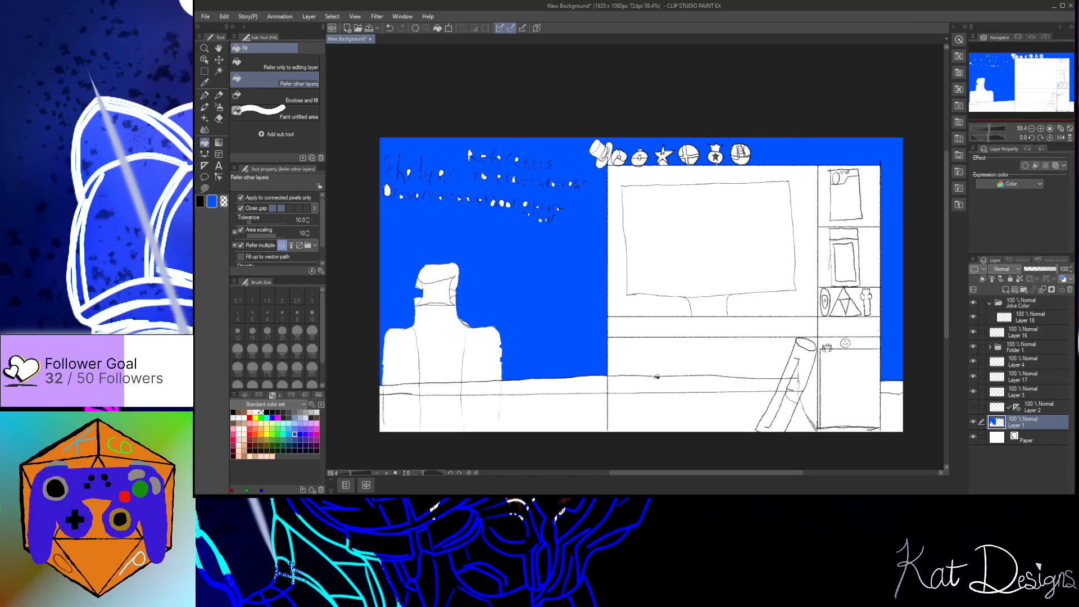
{"action": "key", "text": "ctrl+z"}
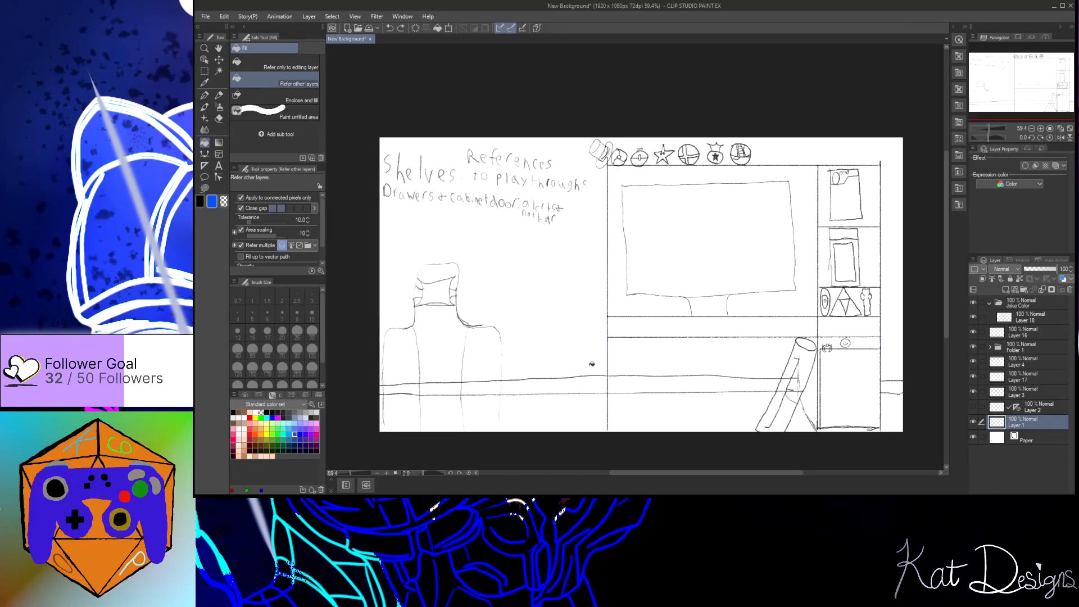
{"action": "left_click", "coordinate": [219, 95]}
{"action": "left_click", "coordinate": [201, 201]}
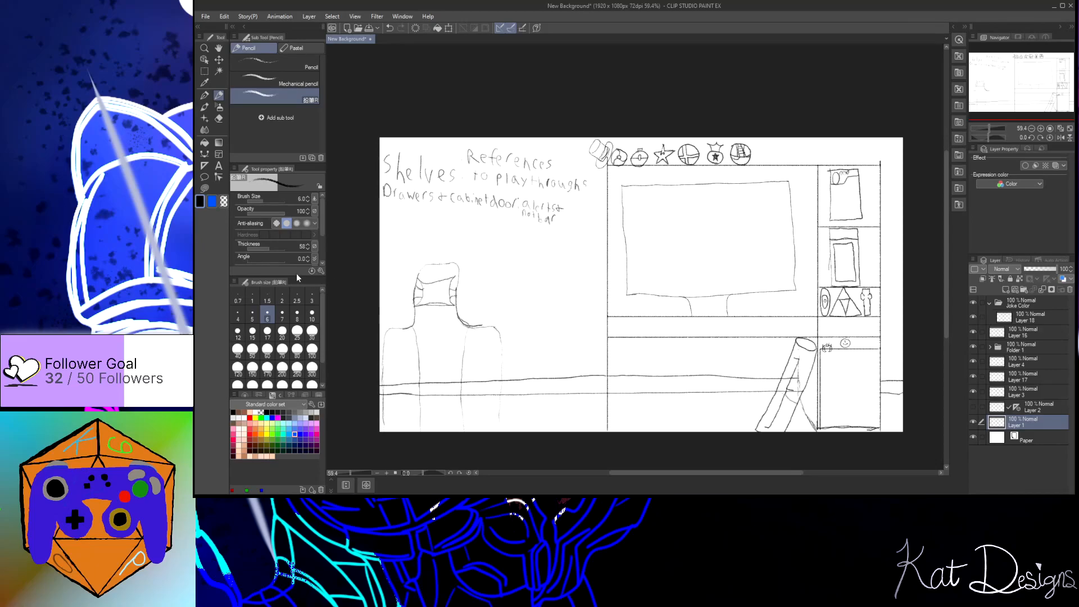
{"action": "left_click", "coordinate": [211, 201]}
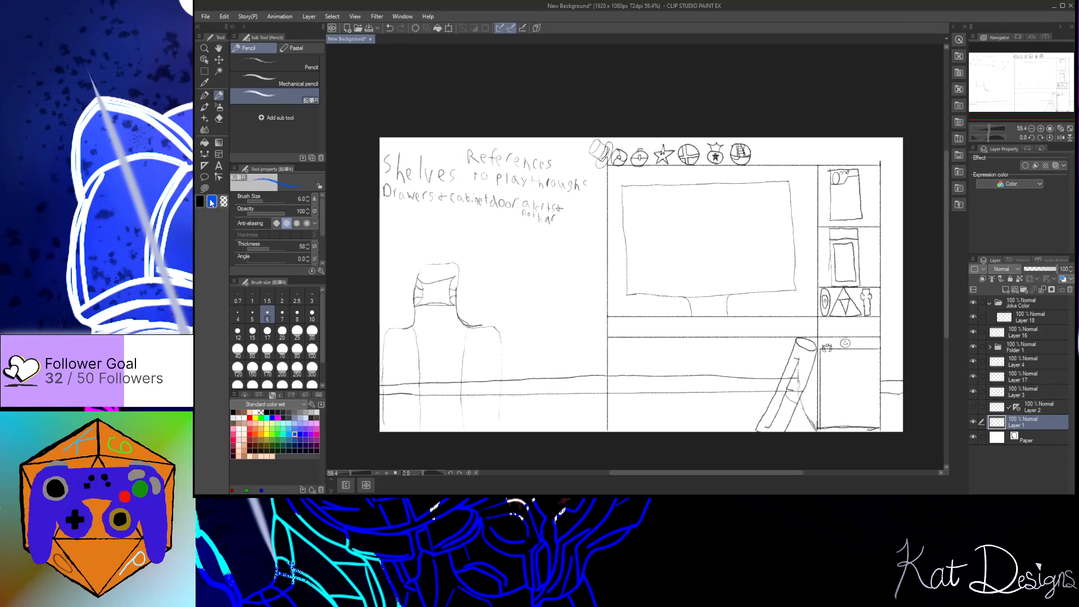
{"action": "left_click", "coordinate": [205, 143]}
{"action": "left_click", "coordinate": [557, 262]}
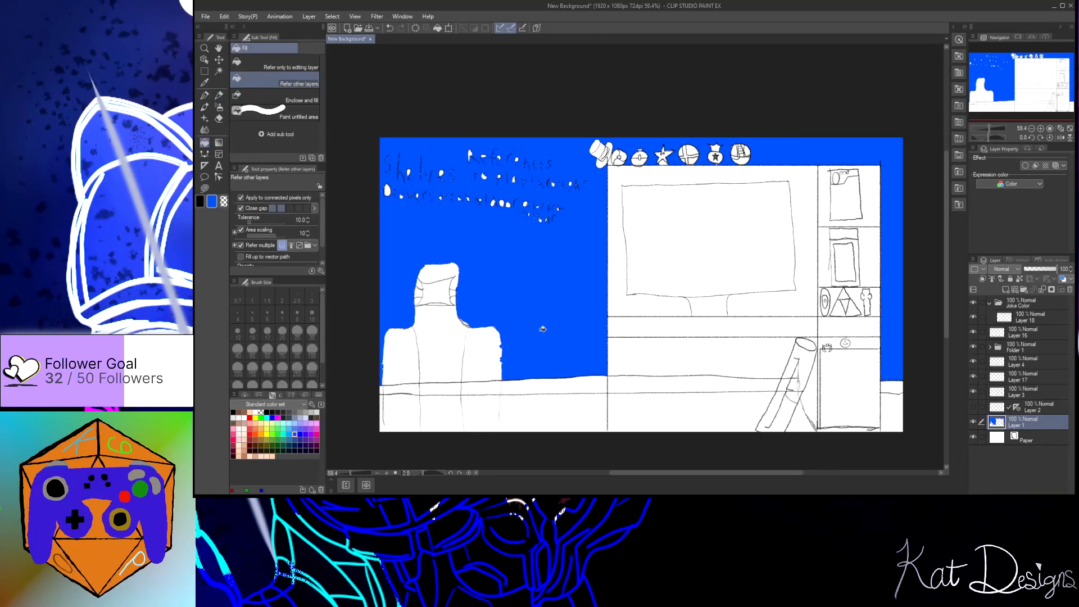
{"action": "left_click", "coordinate": [692, 357]}
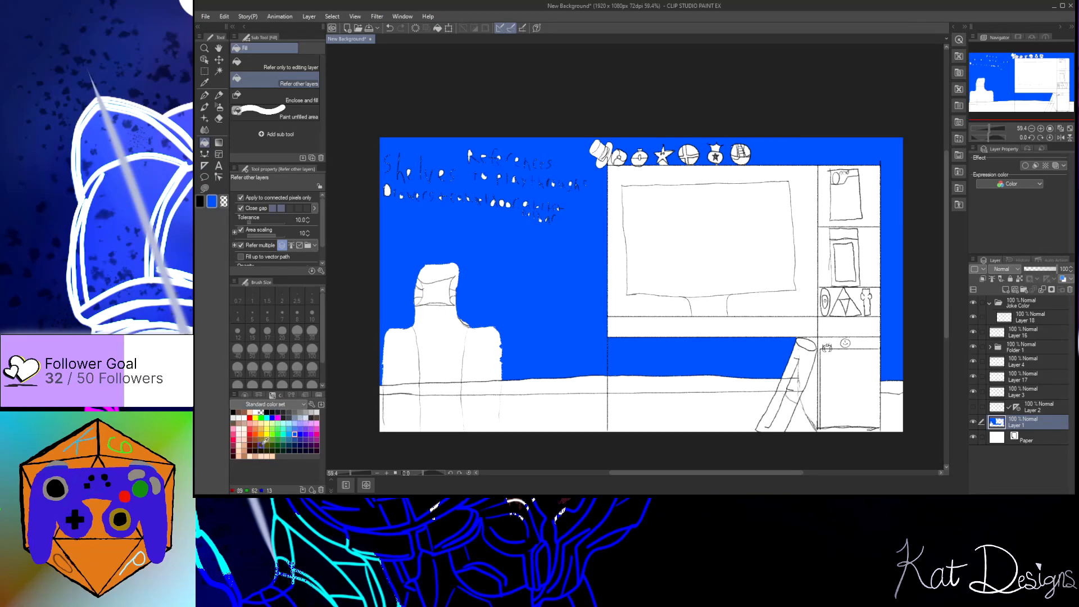
Step: Set the secondary color to gray and extend the silhouette's outlines down to the canvas's lower edge with black pencil
{"action": "left_click", "coordinate": [312, 412]}
{"action": "left_click", "coordinate": [219, 96]}
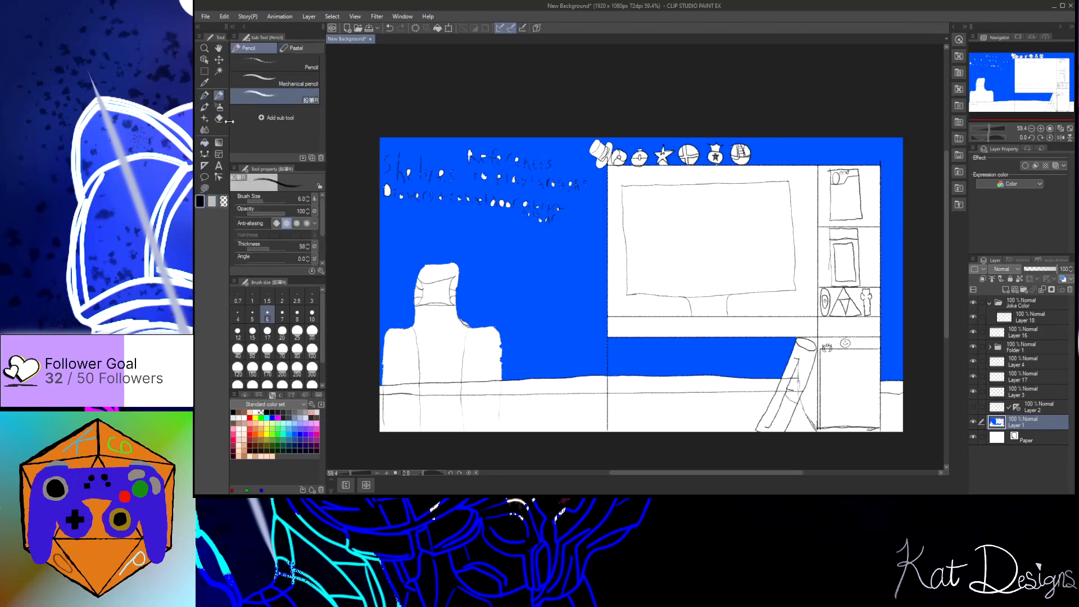
{"action": "mouse_move", "coordinate": [383, 400]}
{"action": "left_mouse_down"}
{"action": "mouse_move", "coordinate": [385, 431]}
{"action": "mouse_move", "coordinate": [421, 403]}
{"action": "mouse_move", "coordinate": [420, 431]}
{"action": "mouse_move", "coordinate": [462, 404]}
{"action": "mouse_move", "coordinate": [464, 434]}
{"action": "left_mouse_up"}
{"action": "left_click_drag", "start_coordinate": [499, 379], "coordinate": [500, 434]}
Step: Fill the floor sections below the baseboard with gray on Layer 1 and save the drawing
{"action": "left_click", "coordinate": [205, 143]}
{"action": "left_click", "coordinate": [212, 202]}
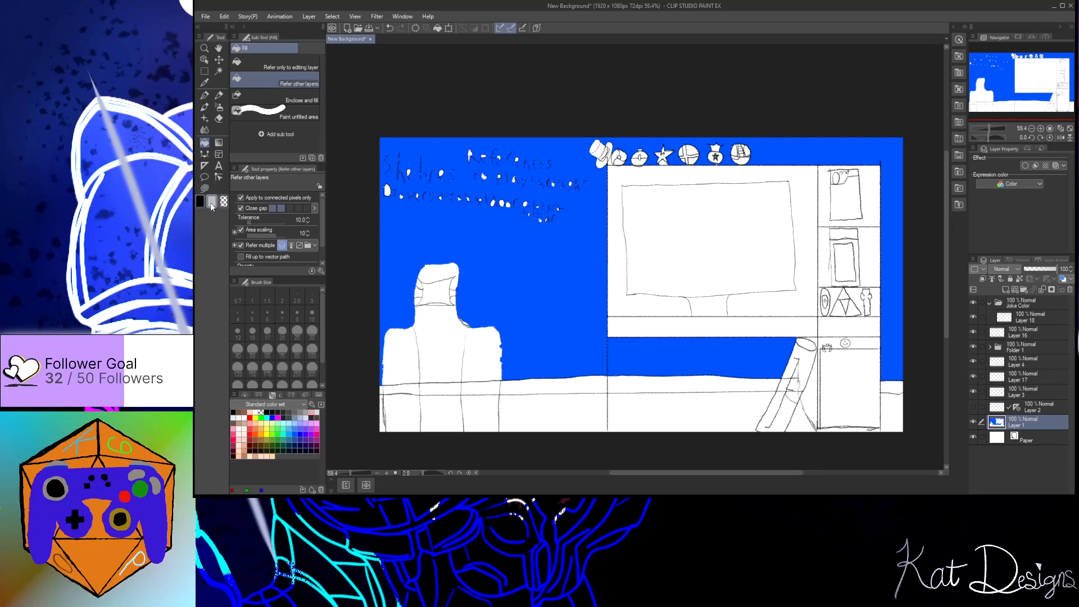
{"action": "left_click", "coordinate": [580, 422]}
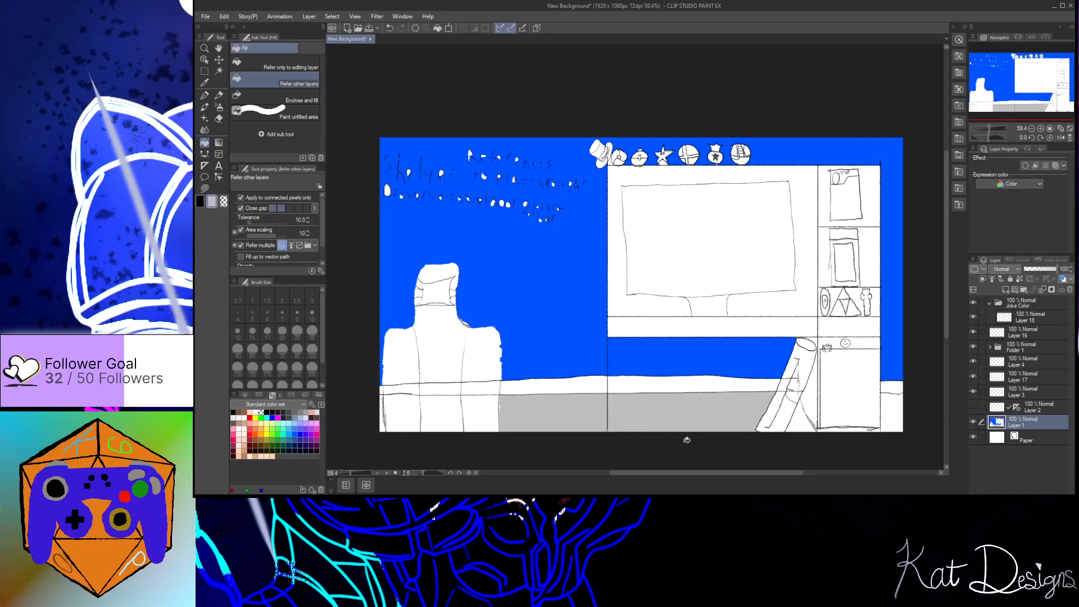
{"action": "left_click", "coordinate": [799, 425]}
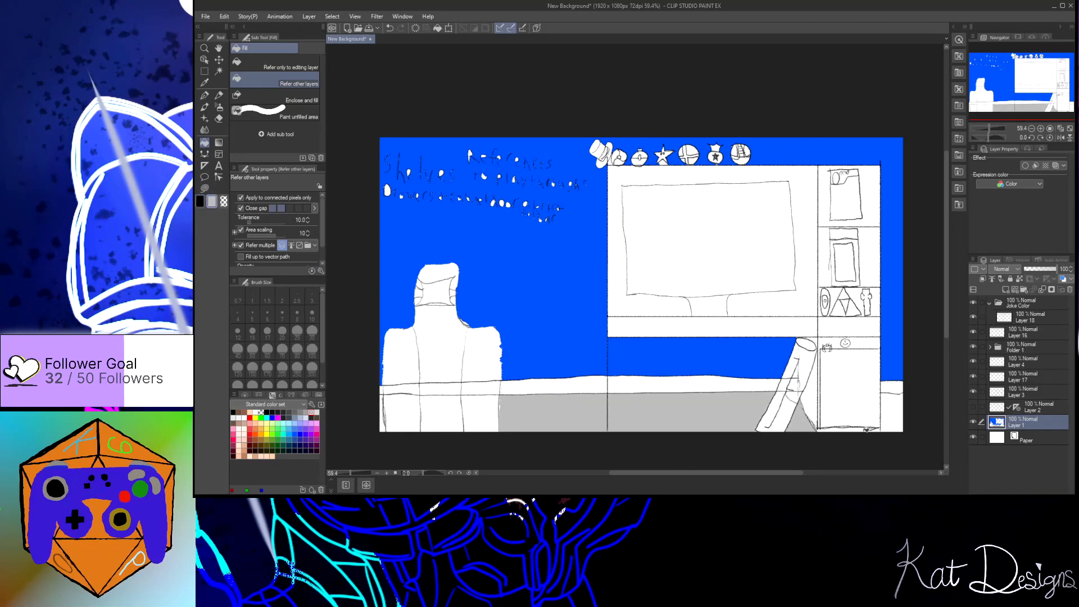
{"action": "left_click", "coordinate": [887, 427]}
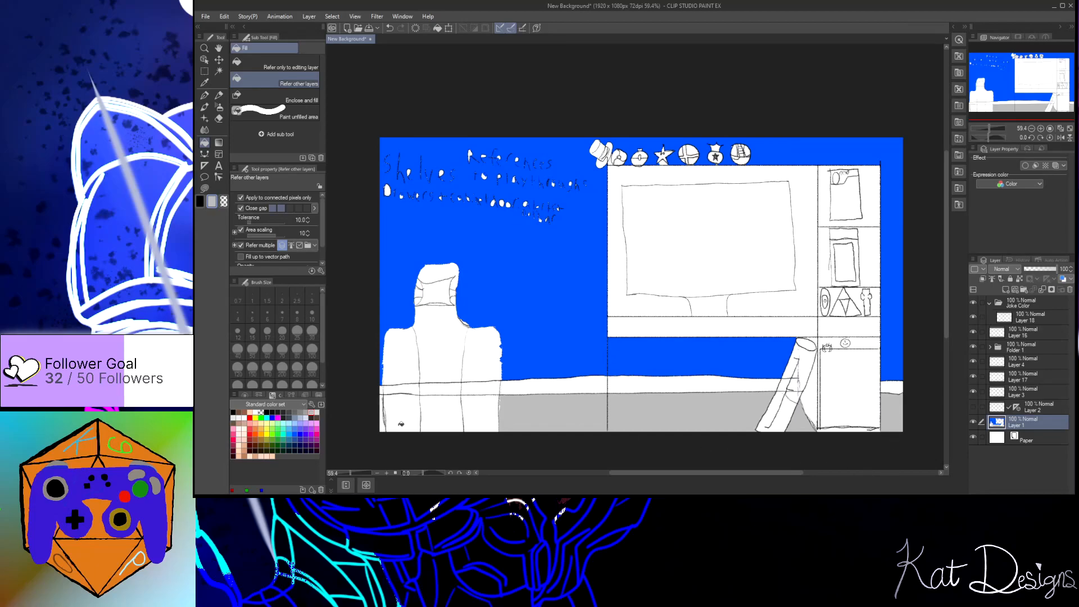
{"action": "left_click", "coordinate": [382, 428]}
{"action": "key", "text": "ctrl+s"}
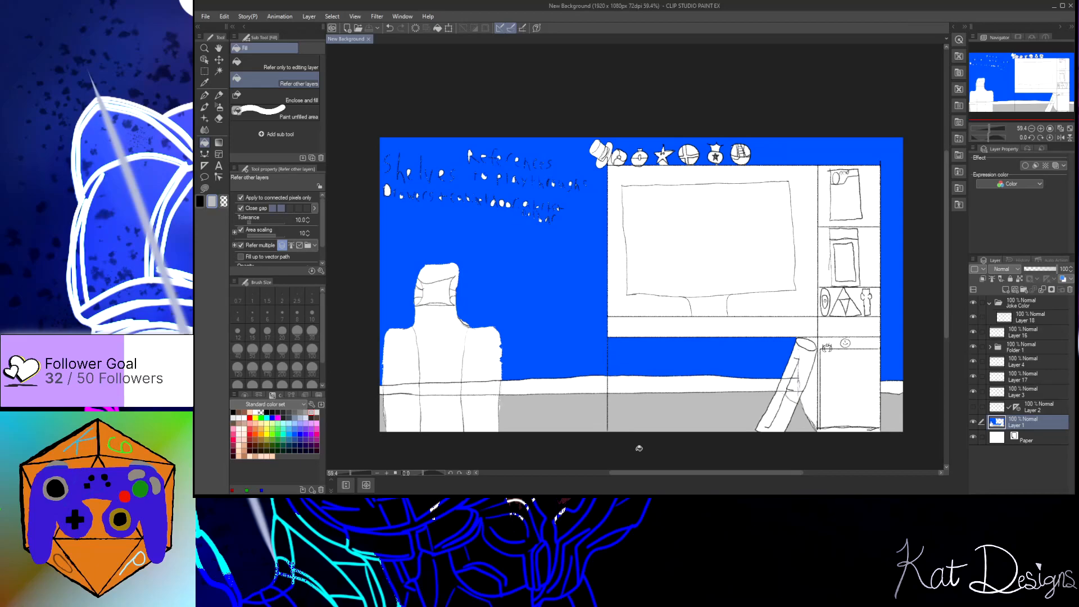
Step: Undo the gray floor fills, the extended silhouette outlines and the bright blue wall fills on Layer 1
{"action": "key", "text": "ctrl+z"}
{"action": "key", "text": "ctrl+z"}
{"action": "key", "text": "ctrl+z"}
{"action": "key", "text": "ctrl+z"}
{"action": "key", "text": "ctrl+z"}
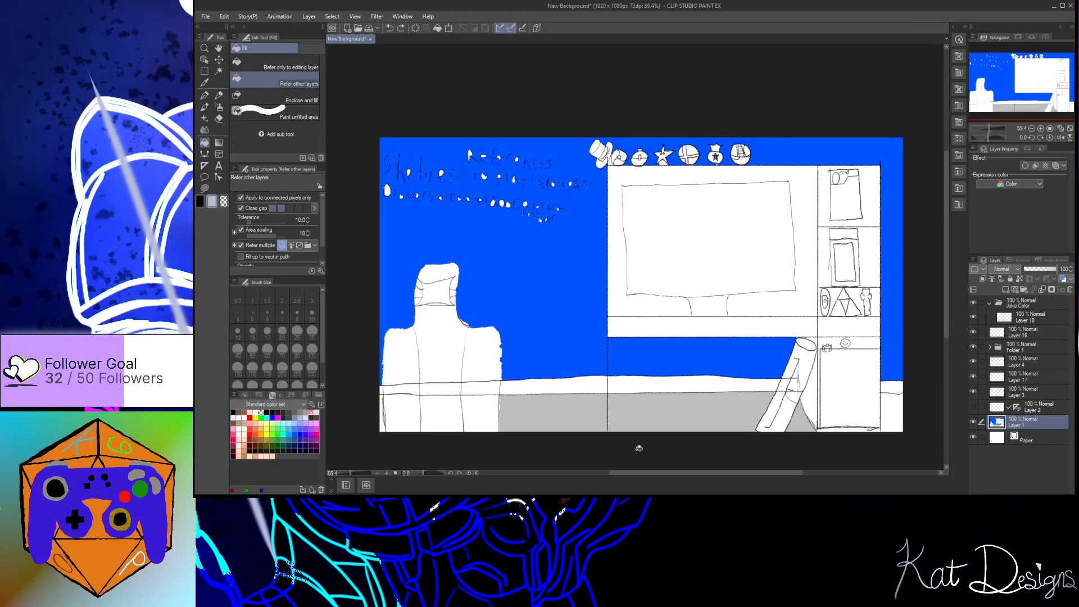
{"action": "key", "text": "ctrl+z"}
{"action": "key", "text": "ctrl+z"}
{"action": "key", "text": "ctrl+z"}
{"action": "key", "text": "ctrl+z"}
{"action": "key", "text": "ctrl+z"}
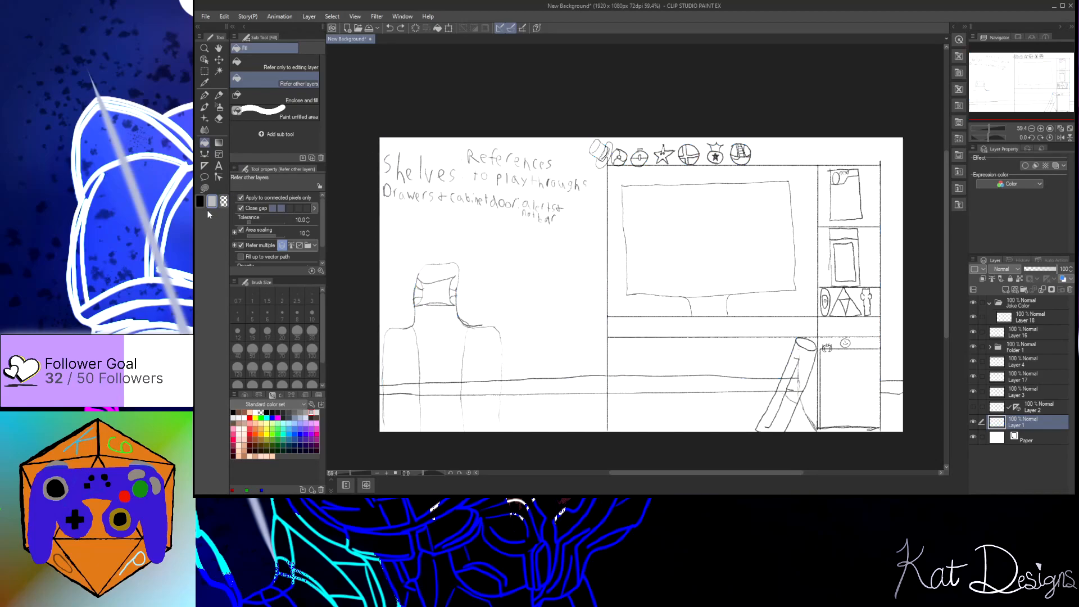
Step: Redraw the silhouette's lower outlines down to the canvas's lower edge with black pencil on Layer 1
{"action": "left_click", "coordinate": [219, 95]}
{"action": "left_click_drag", "start_coordinate": [501, 400], "coordinate": [499, 432]}
{"action": "mouse_move", "coordinate": [462, 396]}
{"action": "left_mouse_down"}
{"action": "mouse_move", "coordinate": [463, 435]}
{"action": "mouse_move", "coordinate": [420, 402]}
{"action": "mouse_move", "coordinate": [421, 432]}
{"action": "left_mouse_up"}
{"action": "left_click_drag", "start_coordinate": [383, 400], "coordinate": [383, 432]}
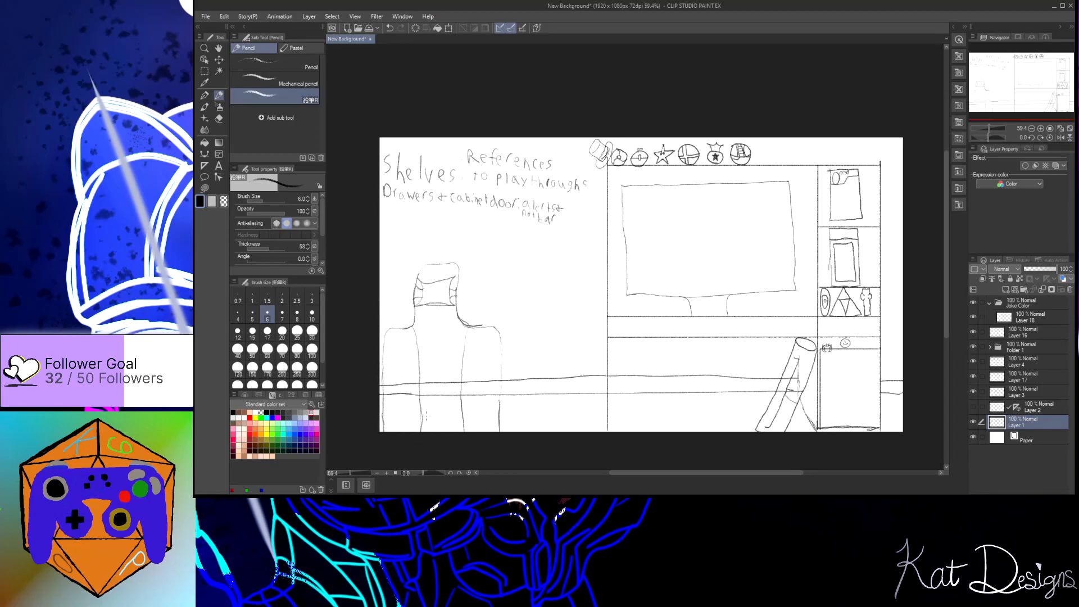
Step: Fill the wall and the area beneath the long shelf with medium blue on Layer 18, undoing a light blue trial fill first
{"action": "left_click", "coordinate": [1023, 322]}
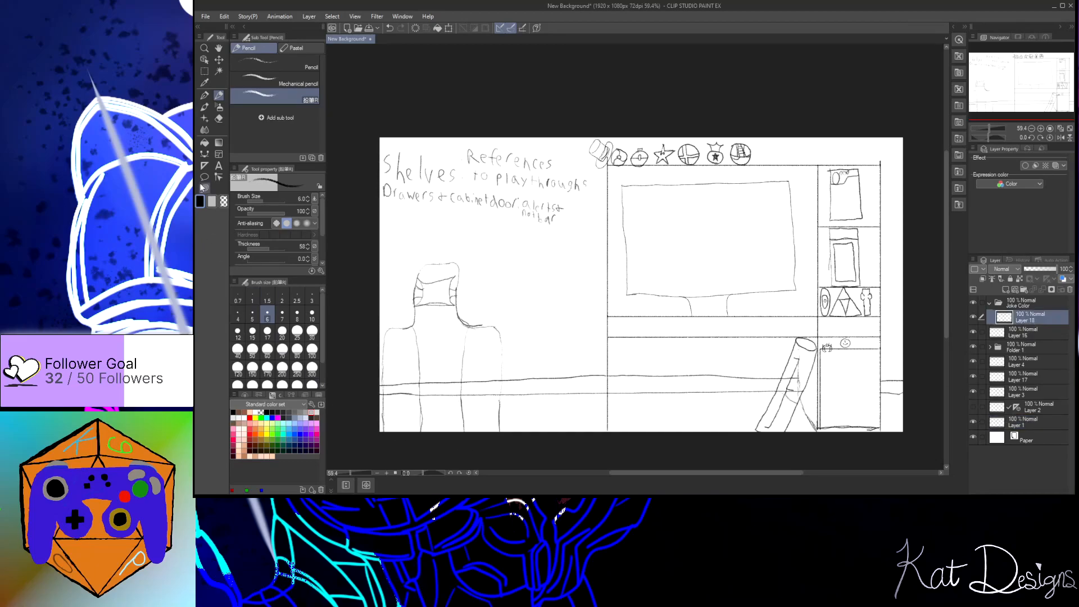
{"action": "left_click", "coordinate": [204, 142]}
{"action": "left_click", "coordinate": [213, 204]}
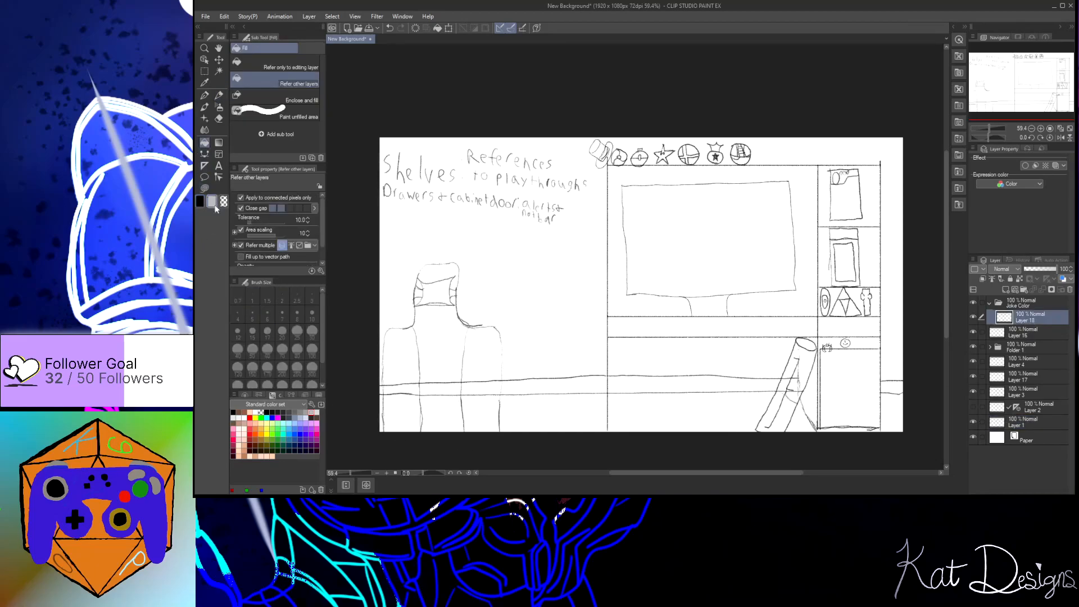
{"action": "left_click", "coordinate": [296, 422]}
{"action": "left_click", "coordinate": [563, 324]}
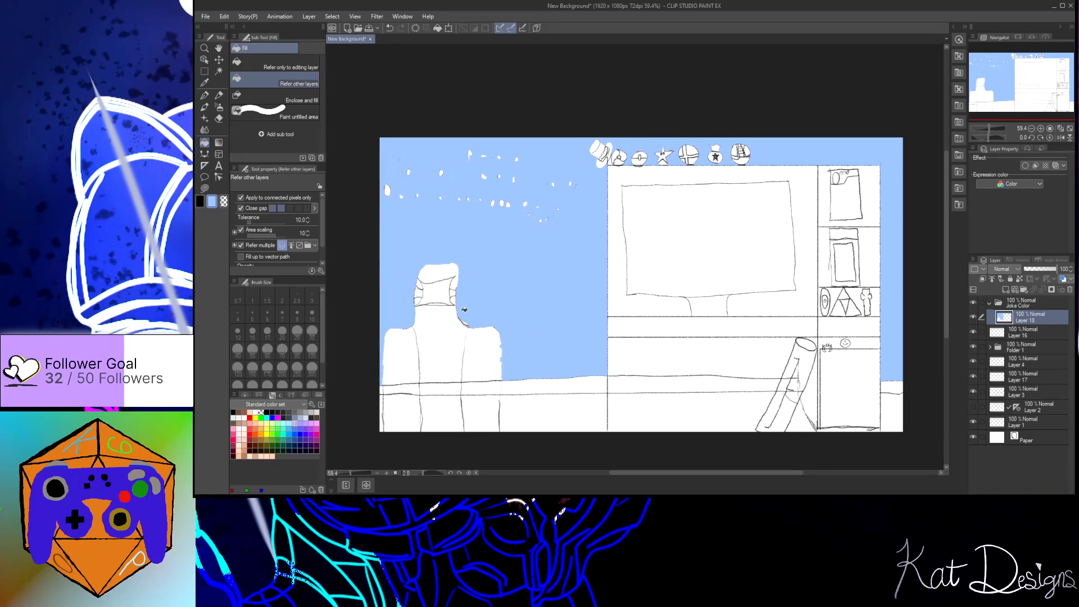
{"action": "key", "text": "ctrl+z"}
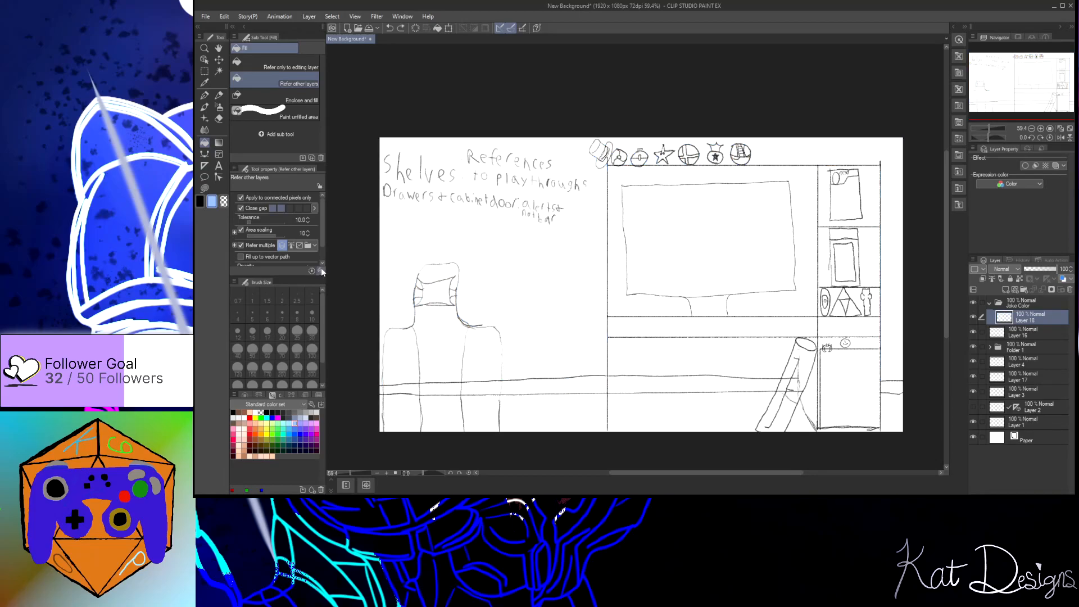
{"action": "left_click", "coordinate": [295, 429]}
{"action": "left_click", "coordinate": [525, 325]}
{"action": "left_click", "coordinate": [704, 357]}
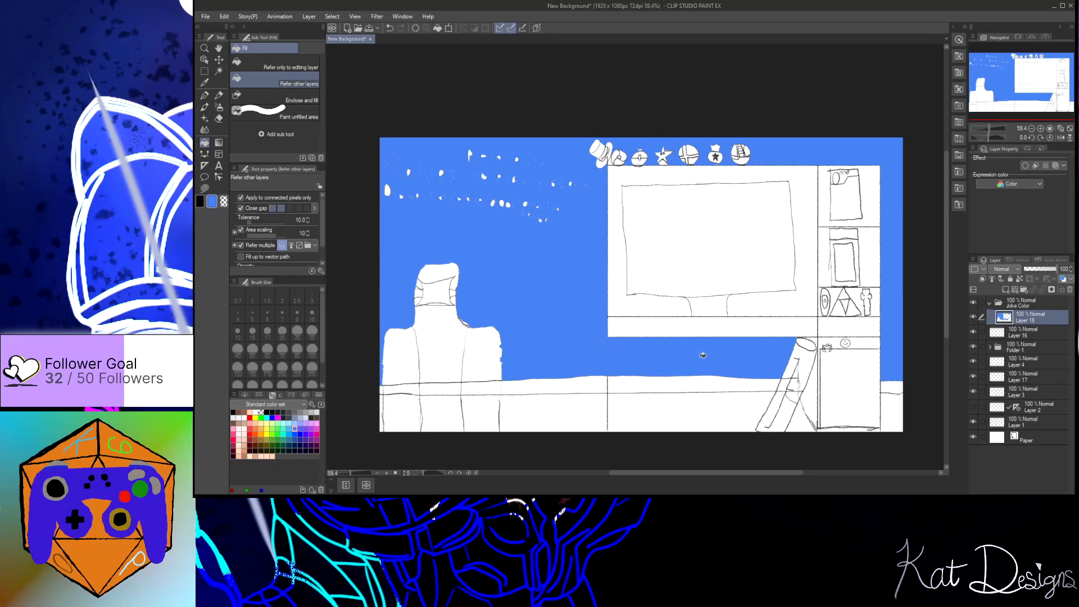
Step: Add a new layer in the Joke Color folder, fill the floor sections below the baseboard with light gray, and save
{"action": "key", "text": "ctrl+shift+n"}
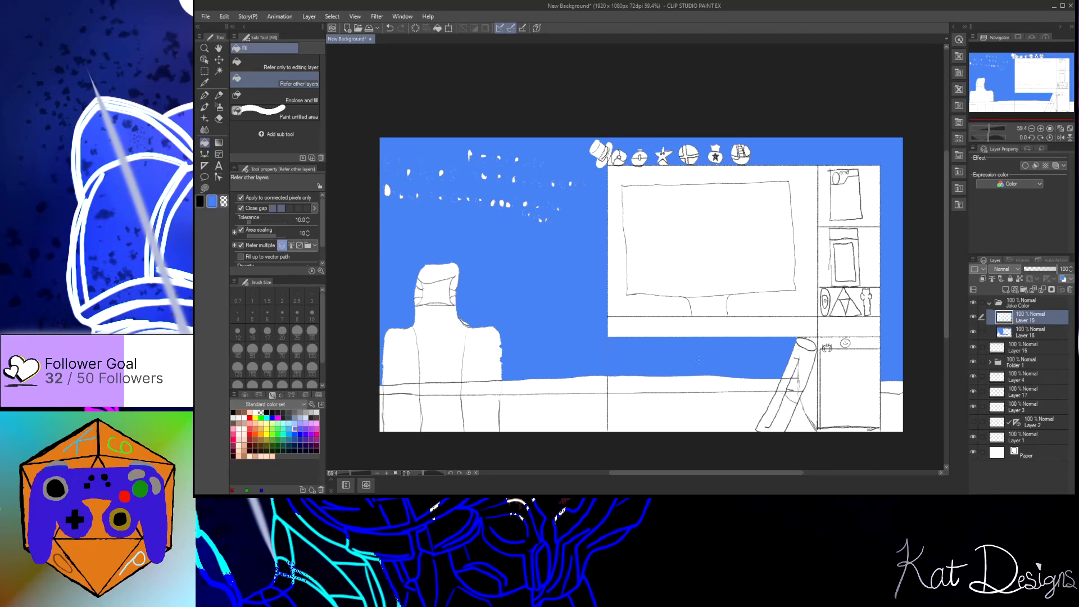
{"action": "left_click", "coordinate": [317, 411]}
{"action": "left_click", "coordinate": [636, 413]}
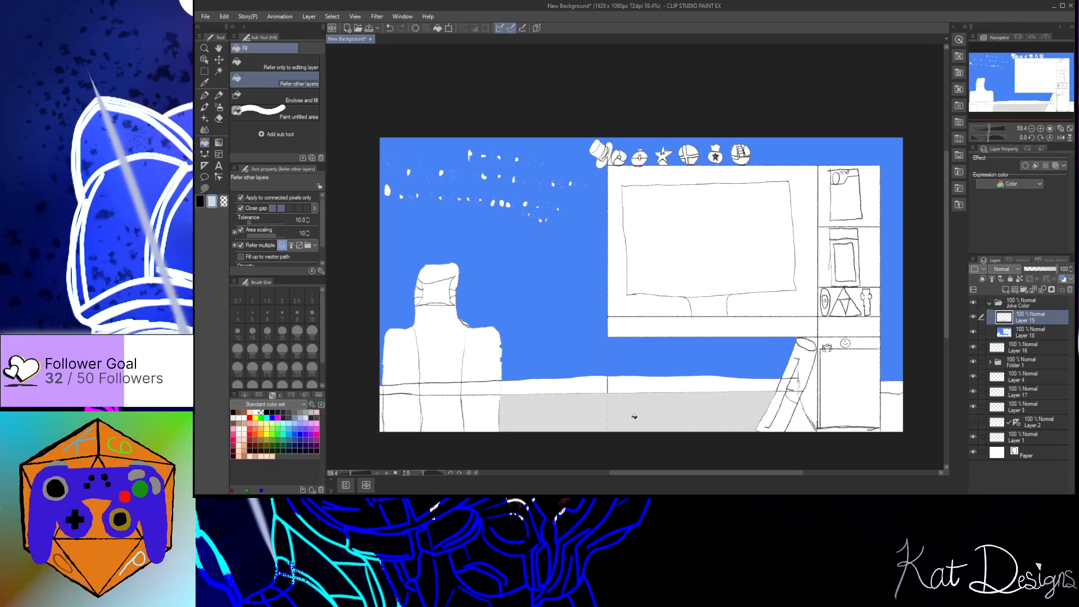
{"action": "left_click", "coordinate": [381, 401]}
{"action": "left_click", "coordinate": [898, 406]}
{"action": "left_click", "coordinate": [799, 423]}
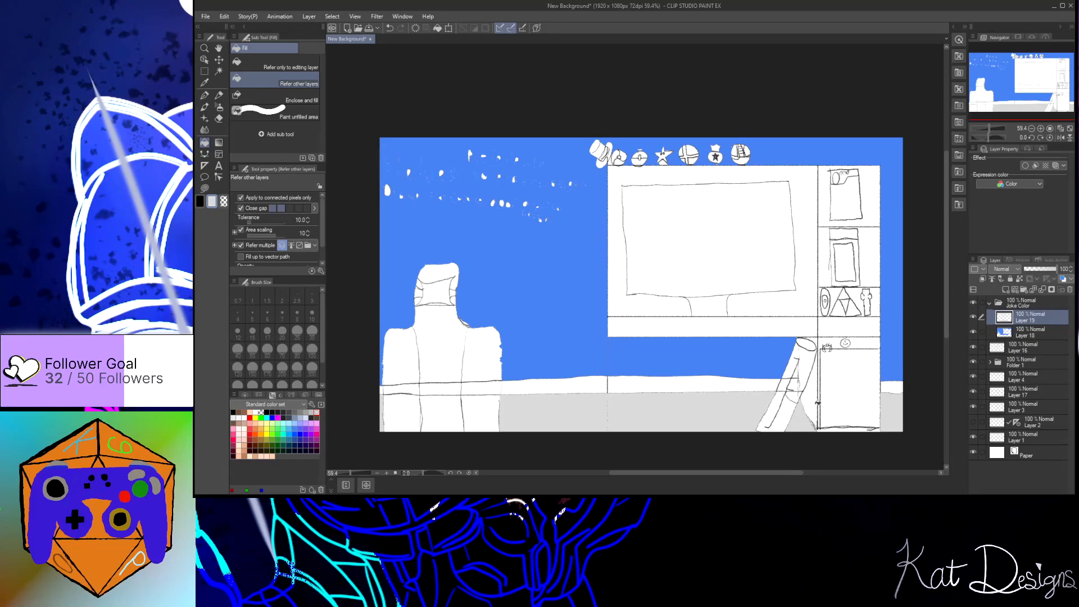
{"action": "key", "text": "ctrl+s"}
Step: Compare the drawing with and without the Joke Color folder, save it, and hide the folder
{"action": "left_click", "coordinate": [973, 302]}
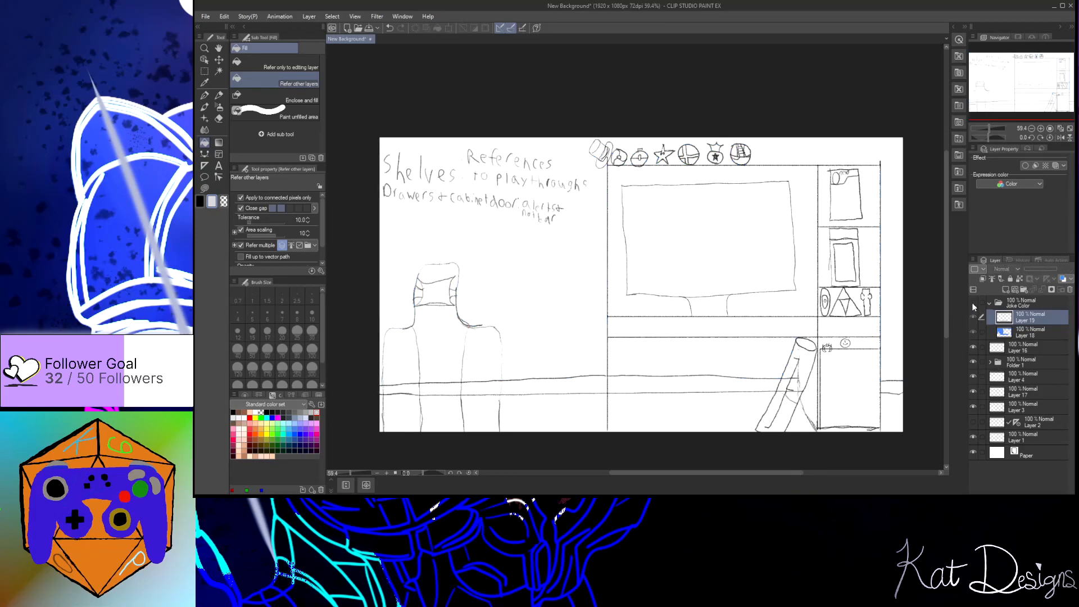
{"action": "left_click", "coordinate": [972, 303]}
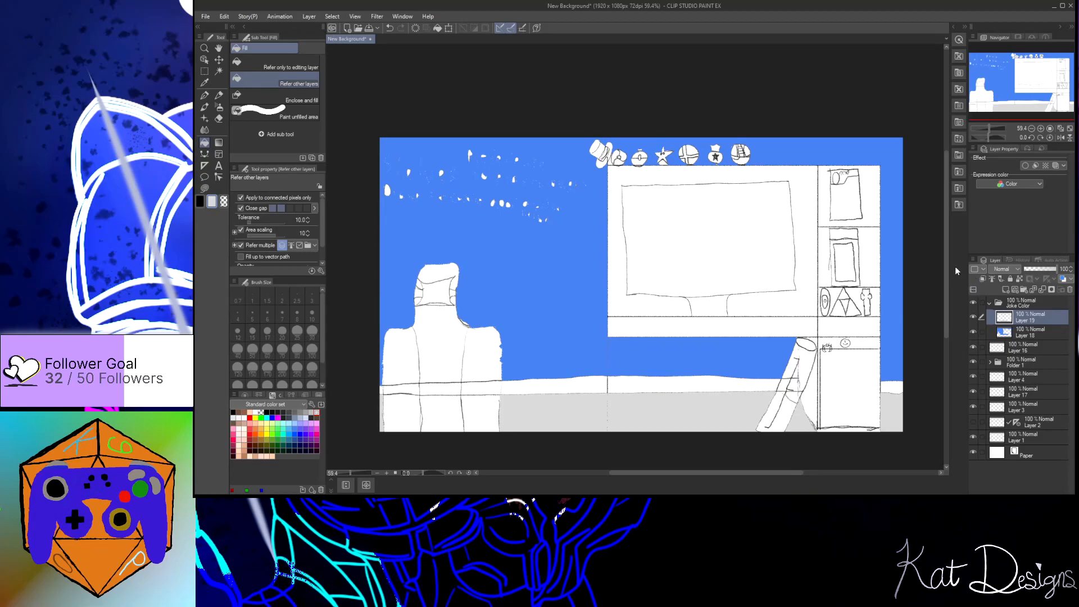
{"action": "key", "text": "ctrl+s"}
{"action": "left_click", "coordinate": [973, 303]}
Step: Sketch a long vertical line just left of the shelving unit in black pencil on Layer 17, and select Layer 16
{"action": "left_click", "coordinate": [1013, 387]}
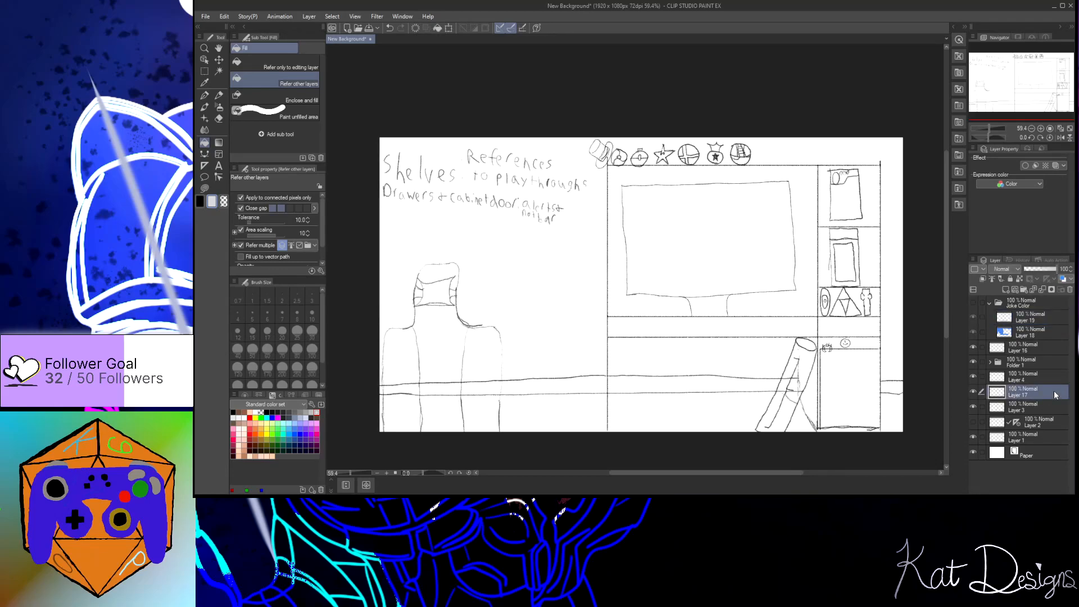
{"action": "left_click", "coordinate": [218, 95]}
{"action": "left_click", "coordinate": [200, 201]}
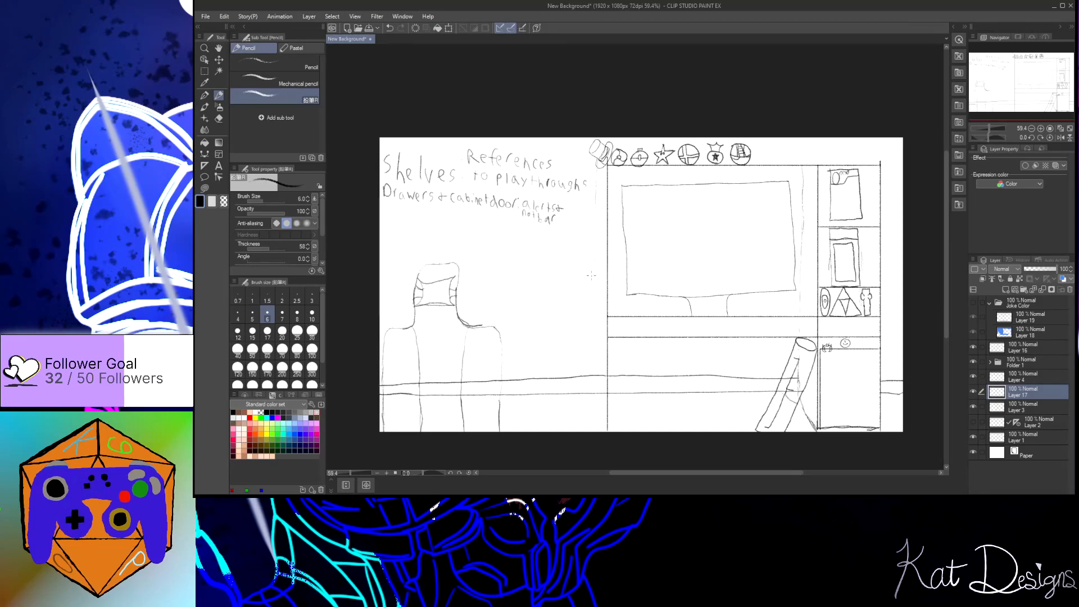
{"action": "left_click_drag", "start_coordinate": [592, 275], "coordinate": [591, 303]}
{"action": "mouse_move", "coordinate": [591, 344]}
{"action": "left_mouse_down"}
{"action": "mouse_move", "coordinate": [592, 381]}
{"action": "mouse_move", "coordinate": [590, 335]}
{"action": "mouse_move", "coordinate": [592, 428]}
{"action": "left_mouse_up"}
{"action": "left_click", "coordinate": [1033, 348]}
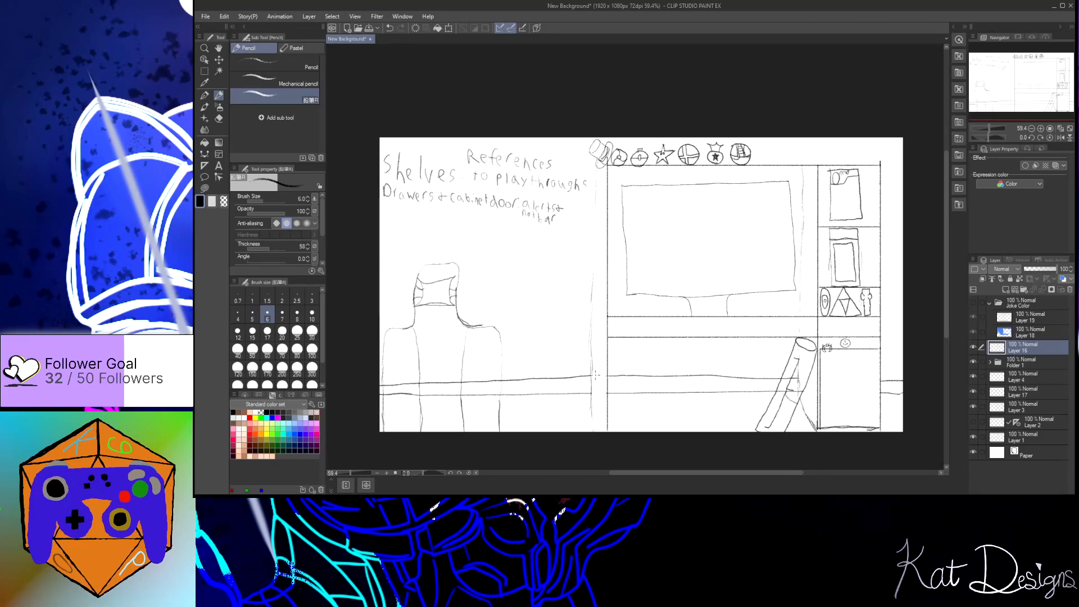
Step: Extend the vertical line beside the shelving unit in black pencil on Layer 17, and save the drawing
{"action": "left_click", "coordinate": [1030, 393]}
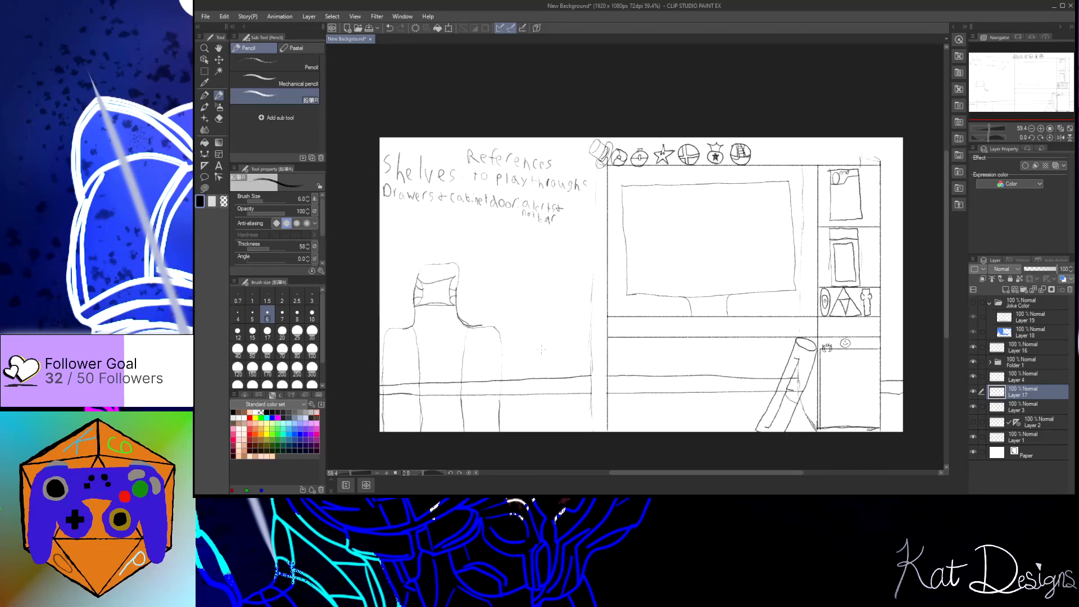
{"action": "left_click_drag", "start_coordinate": [594, 248], "coordinate": [592, 345]}
{"action": "key", "text": "ctrl+s"}
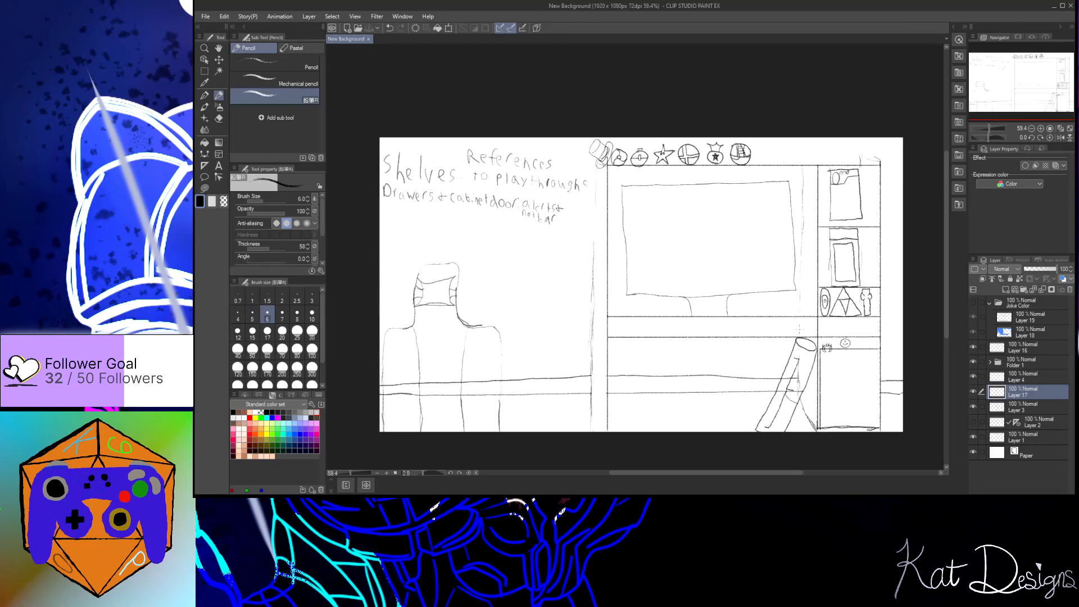
Step: Show the Joke Color folder and clear Layer 18's blue from the small raised corner on top of the shelving unit with the transparent pencil
{"action": "left_click", "coordinate": [1041, 332]}
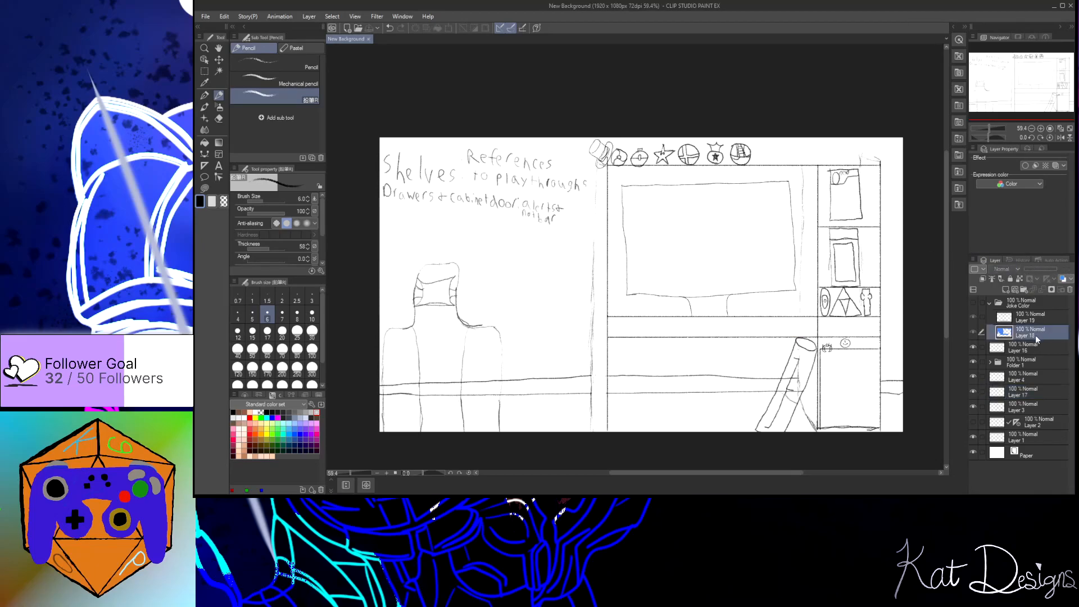
{"action": "left_click", "coordinate": [973, 302]}
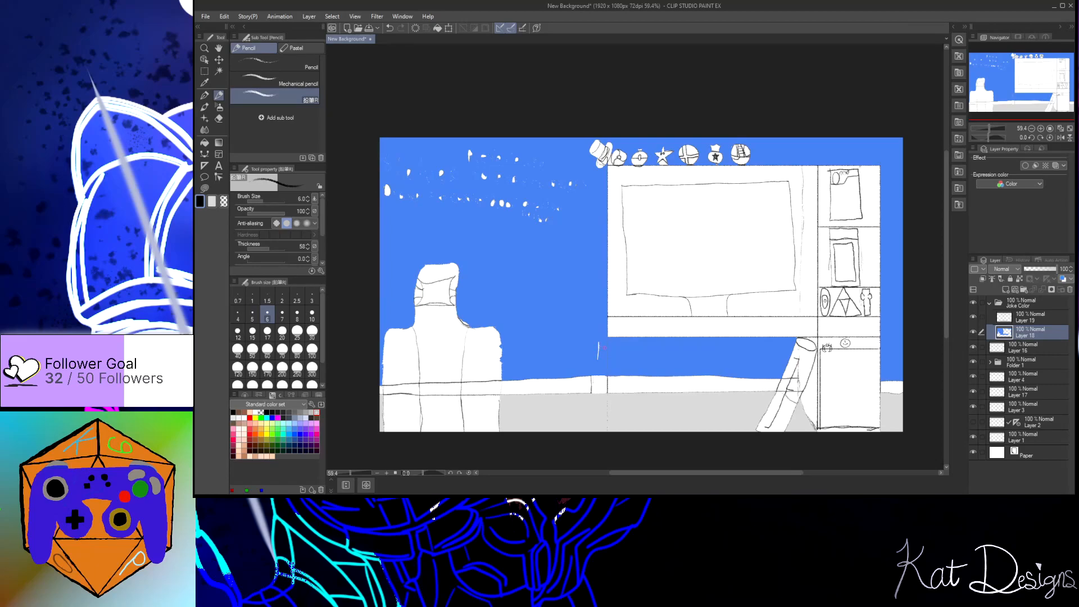
{"action": "left_click_drag", "start_coordinate": [598, 360], "coordinate": [594, 366]}
{"action": "left_click_drag", "start_coordinate": [867, 159], "coordinate": [878, 163]}
{"action": "left_click", "coordinate": [973, 302]}
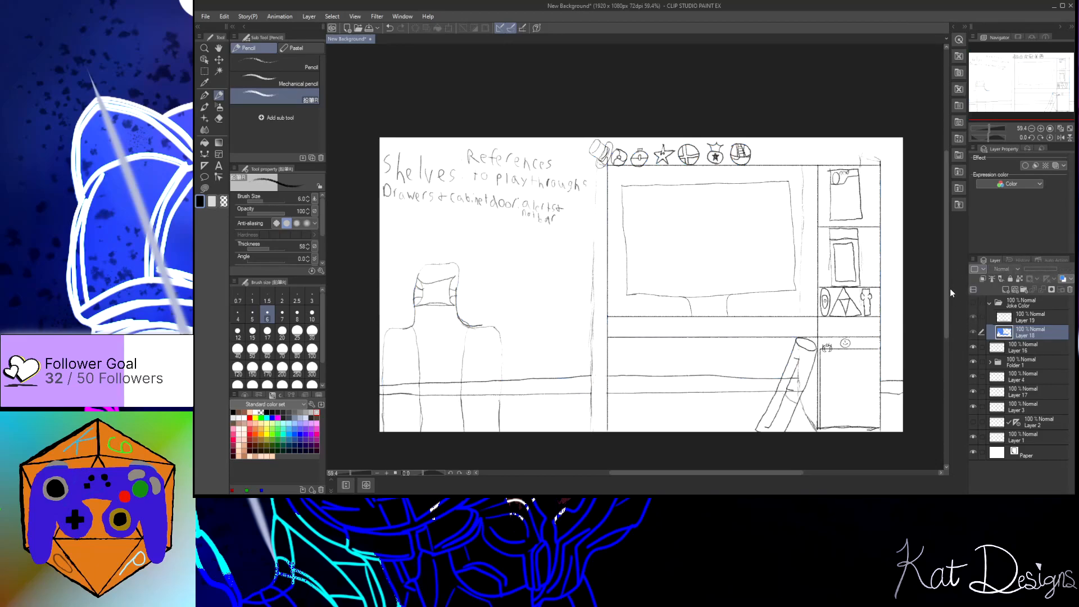
{"action": "left_click", "coordinate": [973, 301]}
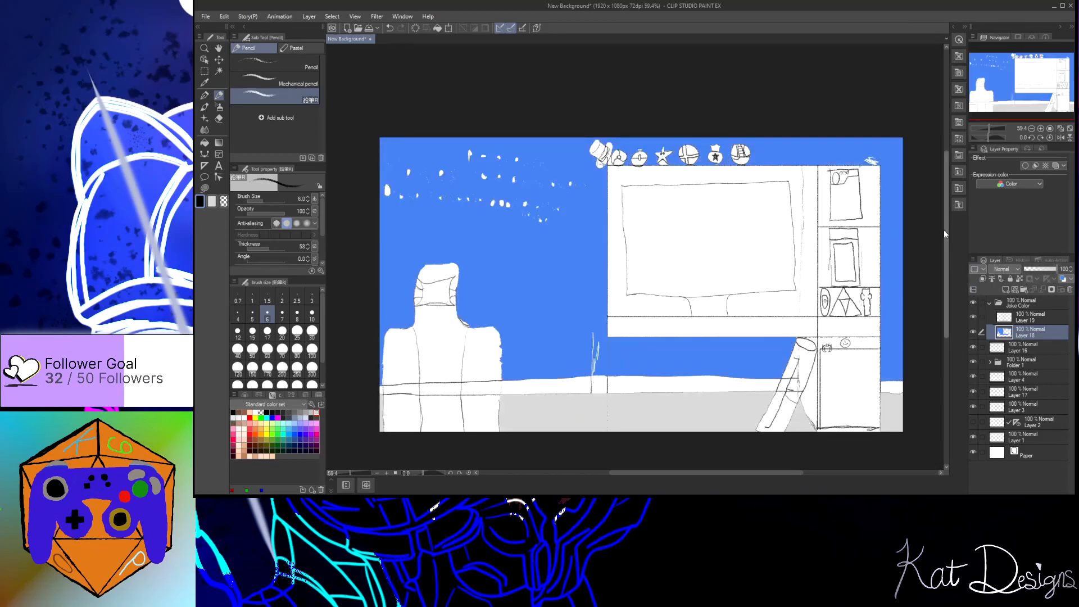
{"action": "mouse_move", "coordinate": [863, 156]}
{"action": "left_mouse_down"}
{"action": "mouse_move", "coordinate": [877, 162]}
{"action": "mouse_move", "coordinate": [861, 164]}
{"action": "left_mouse_up"}
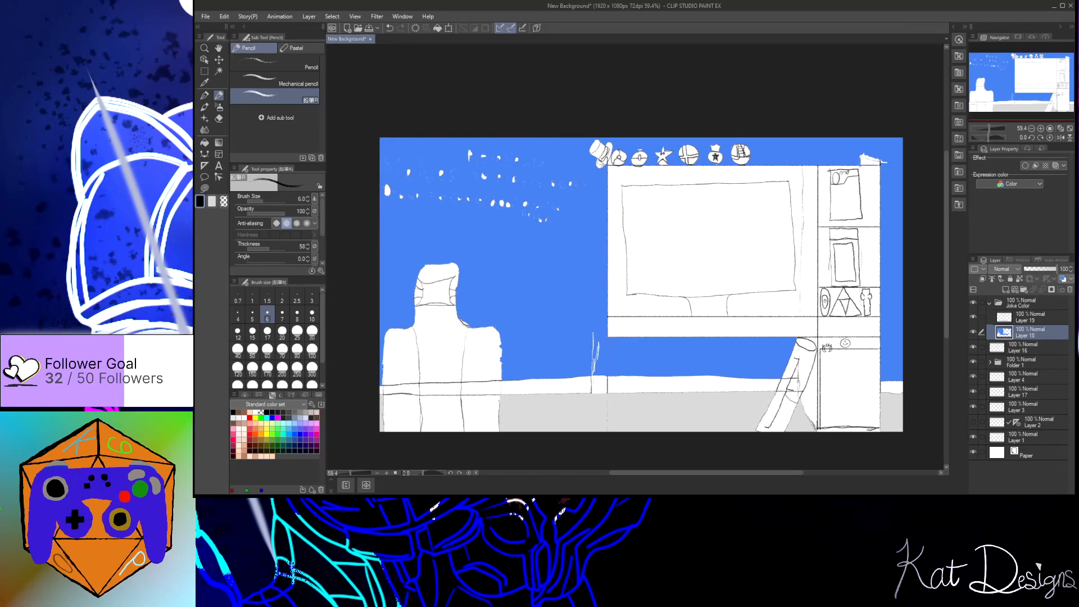
Step: Clear thin vertical strokes of blue from the narrow post beside the TV shelf on Layer 18 with the transparent pencil
{"action": "left_click_drag", "start_coordinate": [598, 199], "coordinate": [596, 374]}
{"action": "left_click_drag", "start_coordinate": [600, 333], "coordinate": [600, 361]}
{"action": "left_click_drag", "start_coordinate": [599, 317], "coordinate": [597, 368]}
{"action": "left_click_drag", "start_coordinate": [597, 326], "coordinate": [597, 347]}
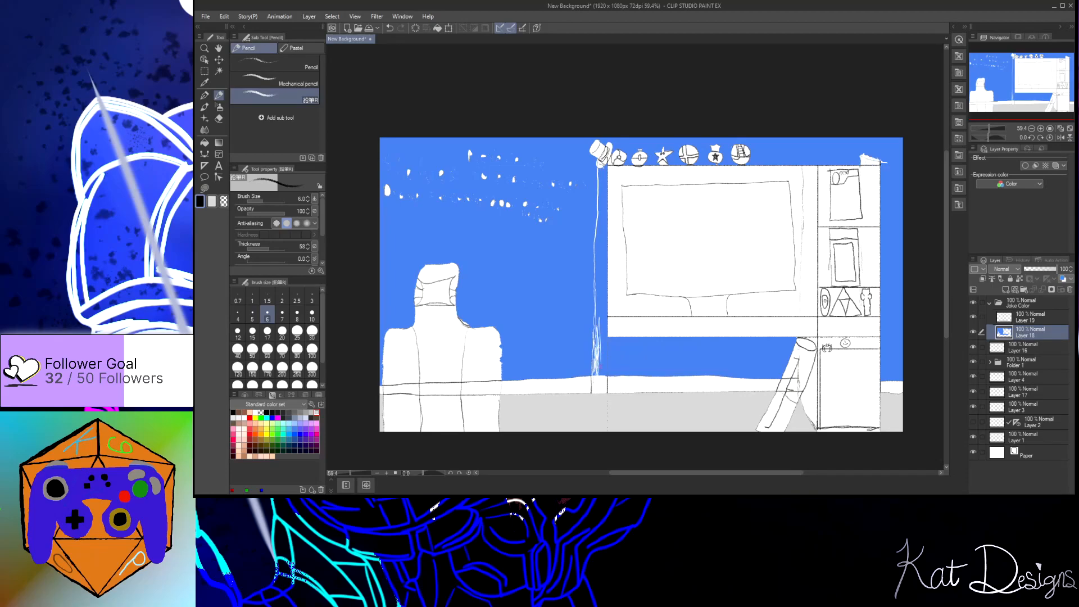
Step: Erase the remaining blue inside the narrow post on Layer 18 with the Hard eraser at size 20
{"action": "left_click", "coordinate": [267, 333]}
{"action": "left_click", "coordinate": [268, 316]}
{"action": "key", "text": "e"}
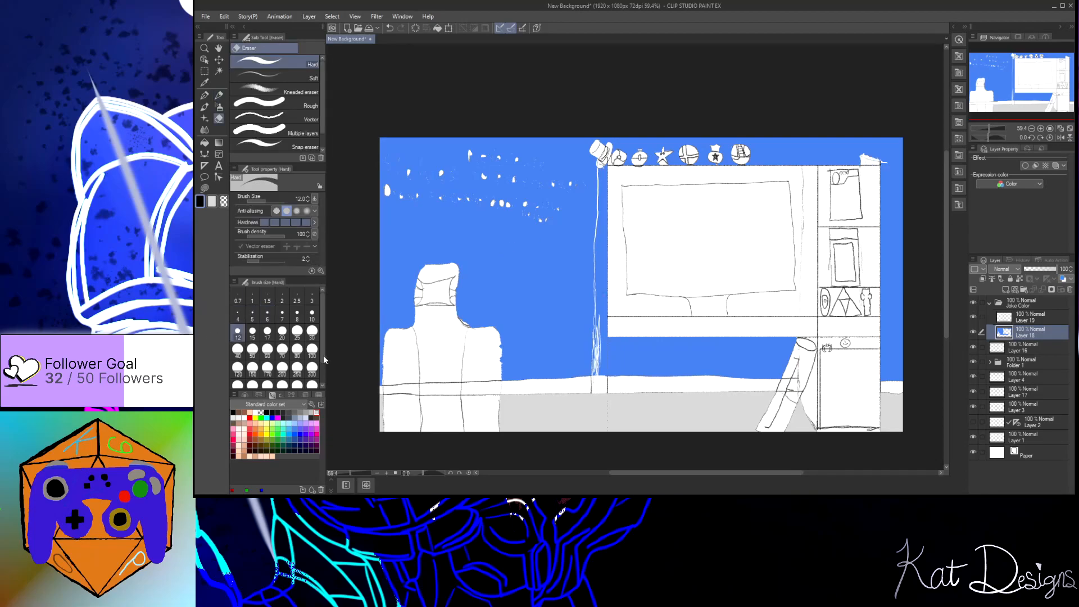
{"action": "left_click", "coordinate": [282, 332]}
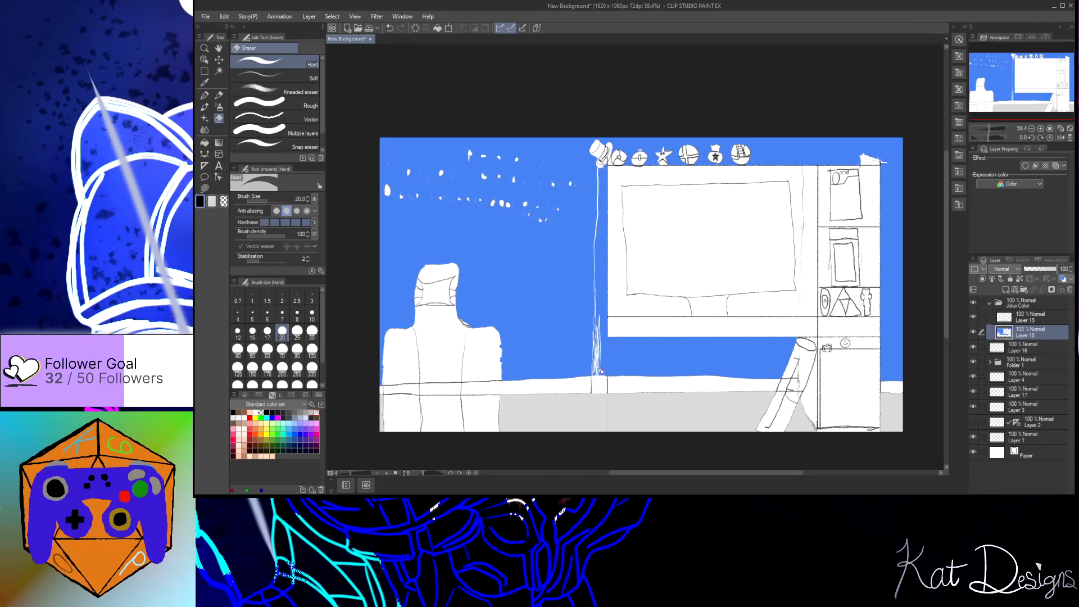
{"action": "mouse_move", "coordinate": [601, 372]}
{"action": "left_mouse_down"}
{"action": "mouse_move", "coordinate": [601, 162]}
{"action": "mouse_move", "coordinate": [600, 210]}
{"action": "mouse_move", "coordinate": [600, 174]}
{"action": "left_mouse_up"}
{"action": "mouse_move", "coordinate": [598, 218]}
{"action": "left_mouse_down"}
{"action": "mouse_move", "coordinate": [602, 165]}
{"action": "mouse_move", "coordinate": [601, 364]}
{"action": "mouse_move", "coordinate": [605, 329]}
{"action": "mouse_move", "coordinate": [605, 370]}
{"action": "left_mouse_up"}
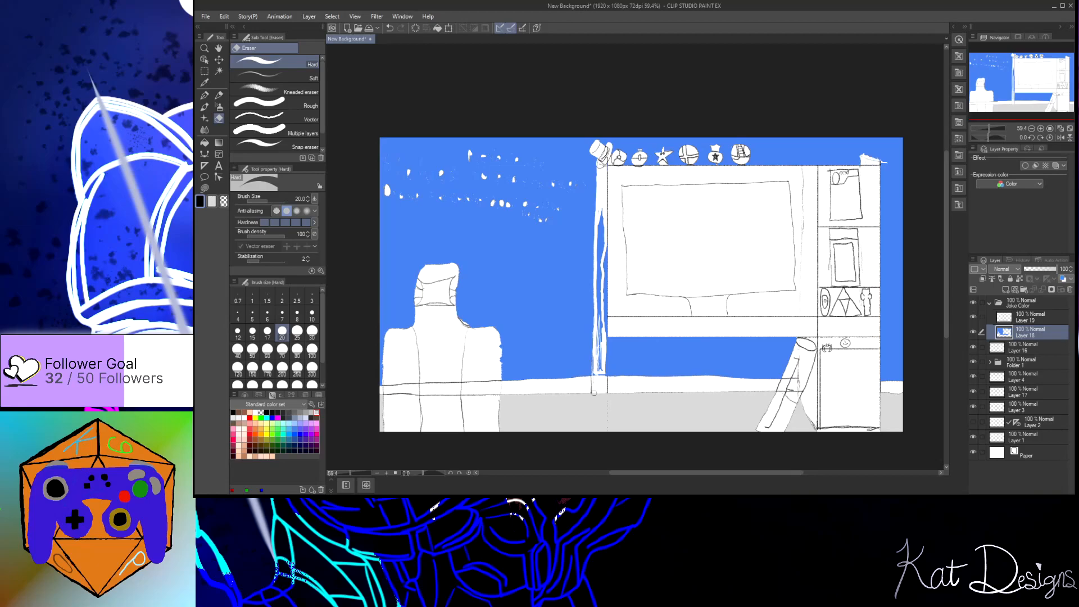
{"action": "mouse_move", "coordinate": [602, 331]}
{"action": "left_mouse_down"}
{"action": "mouse_move", "coordinate": [601, 374]}
{"action": "mouse_move", "coordinate": [604, 247]}
{"action": "left_mouse_up"}
{"action": "mouse_move", "coordinate": [600, 205]}
{"action": "left_mouse_down"}
{"action": "mouse_move", "coordinate": [602, 263]}
{"action": "mouse_move", "coordinate": [603, 228]}
{"action": "left_mouse_up"}
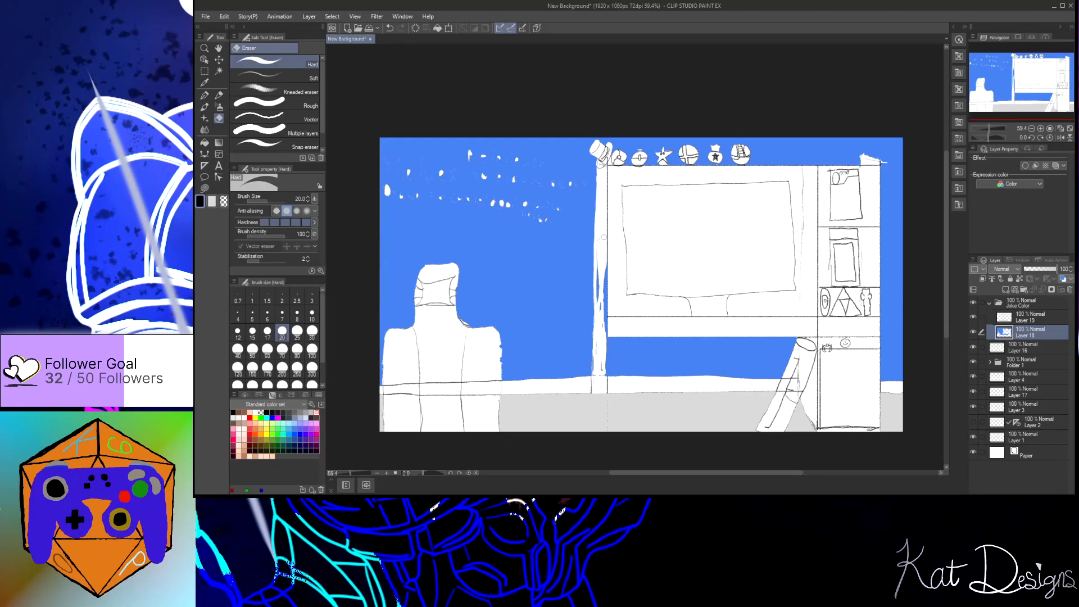
{"action": "left_click_drag", "start_coordinate": [604, 265], "coordinate": [605, 337]}
{"action": "mouse_move", "coordinate": [598, 271]}
{"action": "left_mouse_down"}
{"action": "mouse_move", "coordinate": [597, 313]}
{"action": "mouse_move", "coordinate": [603, 299]}
{"action": "left_mouse_up"}
{"action": "left_click_drag", "start_coordinate": [596, 308], "coordinate": [598, 357]}
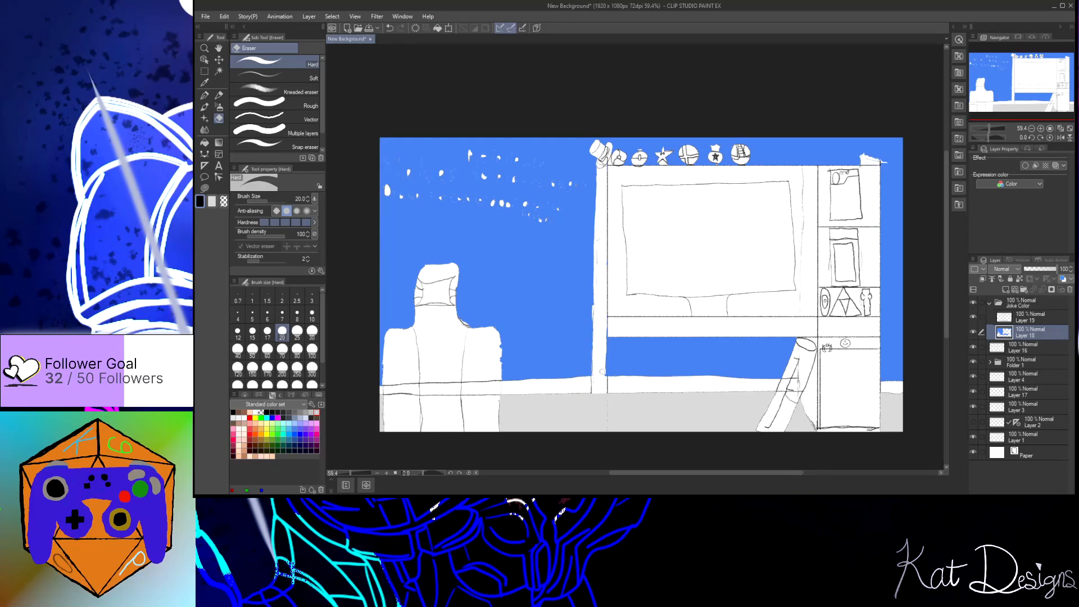
Step: Erase the gray at the foot of the narrow post on Layer 19, save the drawing, and hide the Joke Color folder
{"action": "left_click", "coordinate": [1052, 320]}
{"action": "mouse_move", "coordinate": [591, 417]}
{"action": "left_mouse_down"}
{"action": "mouse_move", "coordinate": [593, 392]}
{"action": "mouse_move", "coordinate": [594, 430]}
{"action": "mouse_move", "coordinate": [596, 392]}
{"action": "mouse_move", "coordinate": [597, 421]}
{"action": "mouse_move", "coordinate": [600, 390]}
{"action": "mouse_move", "coordinate": [601, 415]}
{"action": "left_mouse_up"}
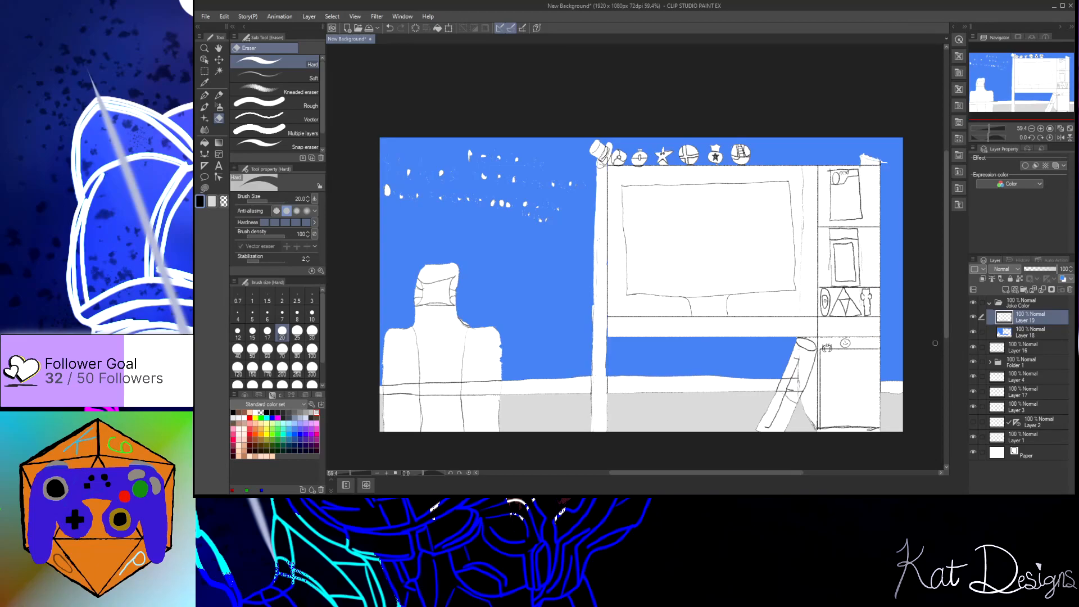
{"action": "key", "text": "ctrl+s"}
{"action": "left_click", "coordinate": [973, 377]}
{"action": "left_click", "coordinate": [976, 377]}
{"action": "left_click", "coordinate": [972, 303]}
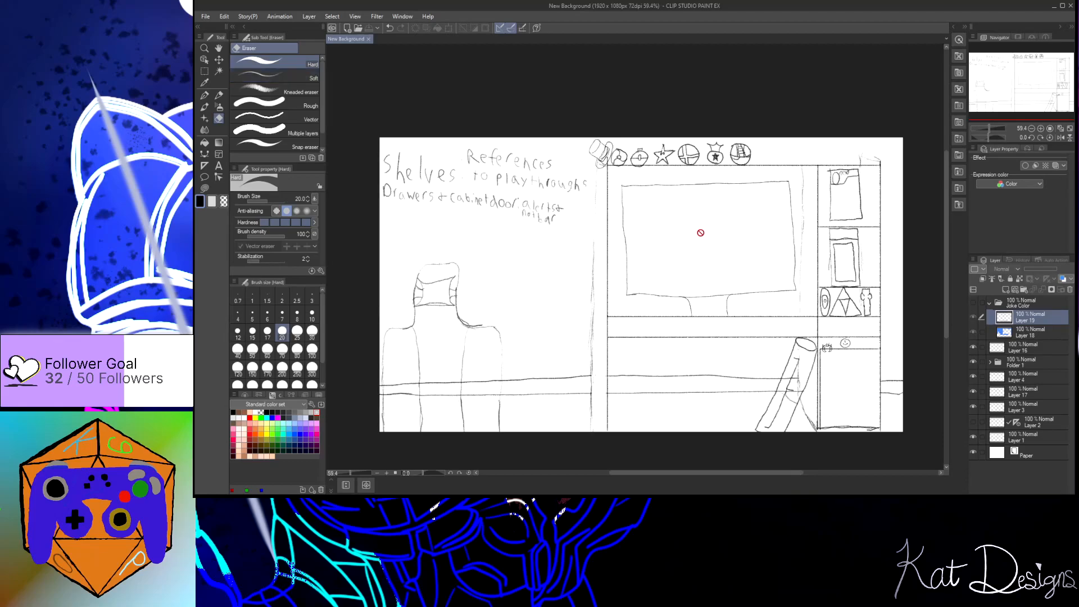
Step: Show the Joke Color folder, add a new layer in it, and fill the upper band and edge of the small cabinet with black
{"action": "left_click", "coordinate": [219, 96]}
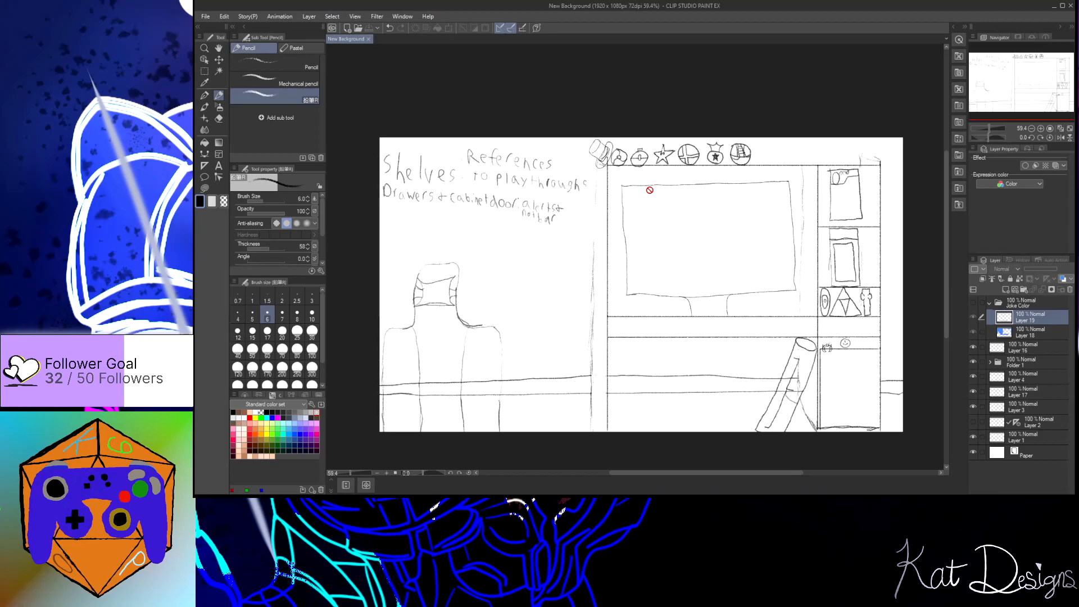
{"action": "left_click", "coordinate": [974, 302]}
{"action": "left_click", "coordinate": [1006, 290]}
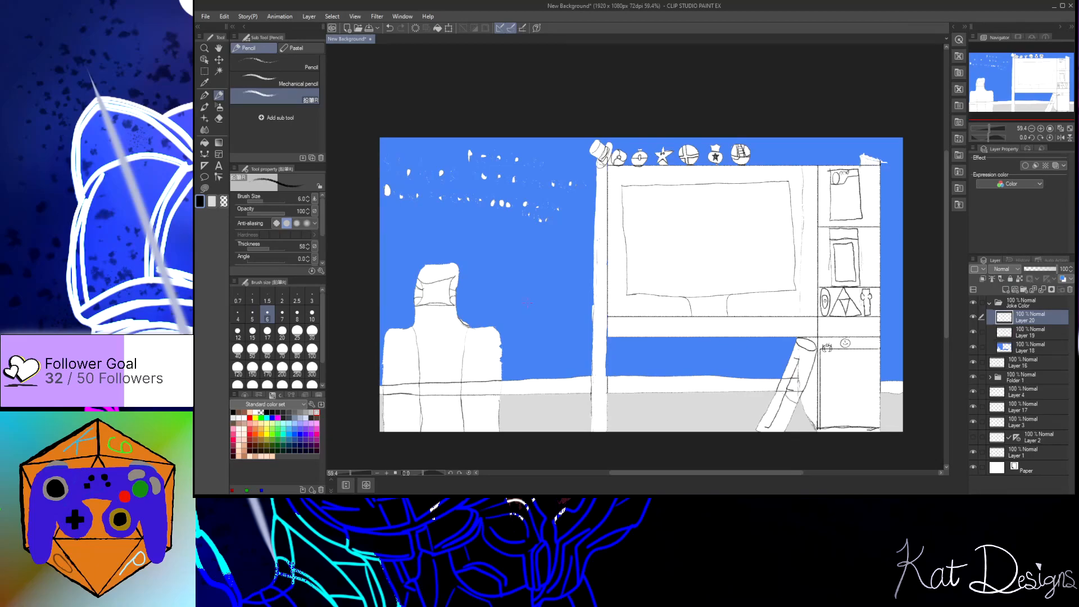
{"action": "left_click", "coordinate": [204, 142]}
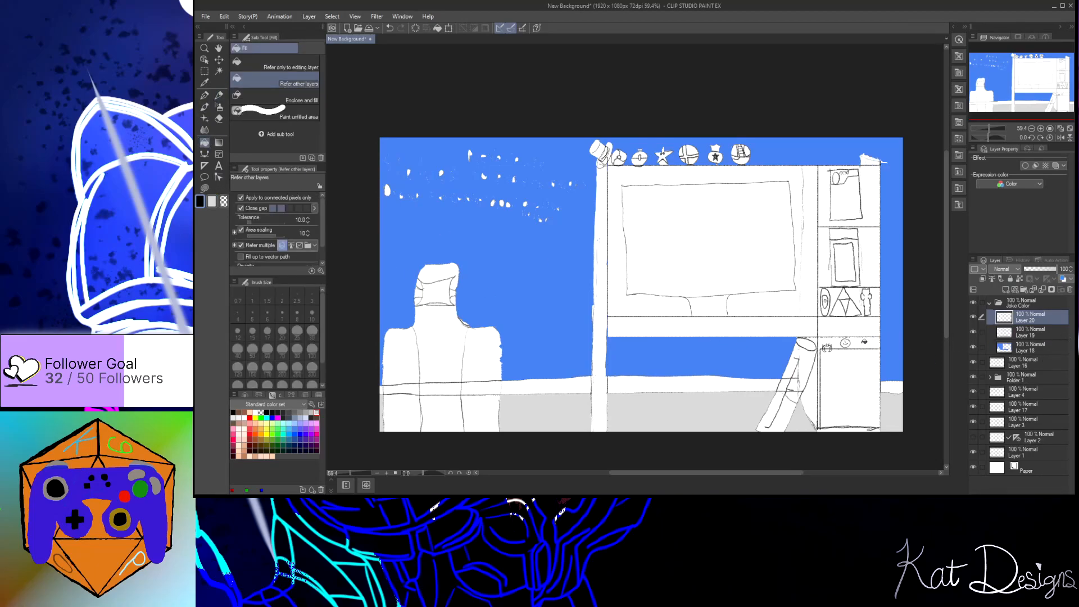
{"action": "left_click", "coordinate": [865, 342]}
{"action": "left_click", "coordinate": [834, 342]}
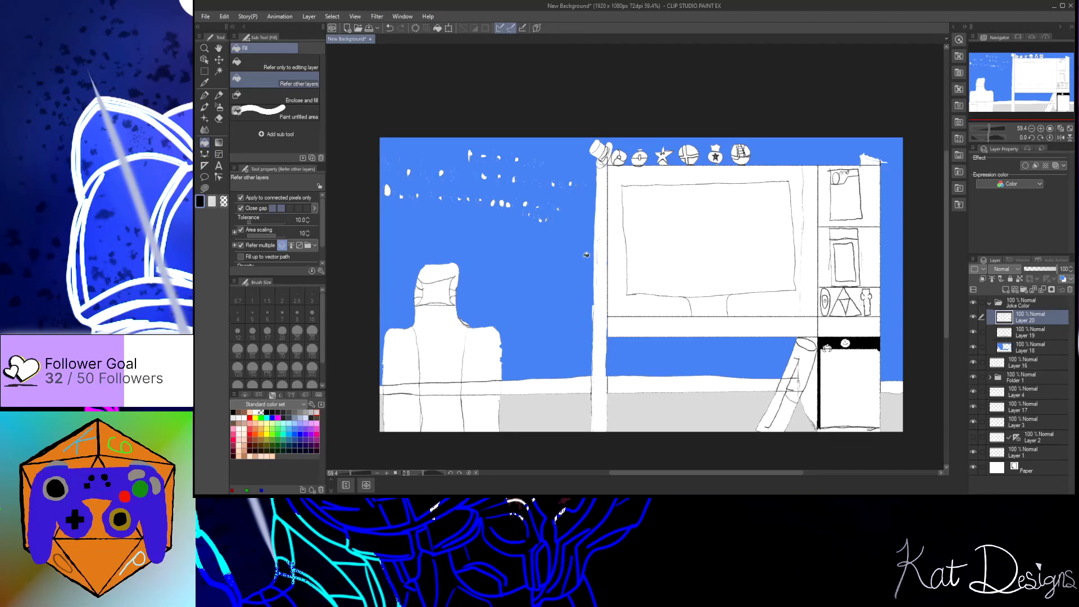
Step: Add another layer in the Joke Color folder and fill the gap above the small ornament on the cabinet's black band with gray
{"action": "left_click", "coordinate": [1005, 290]}
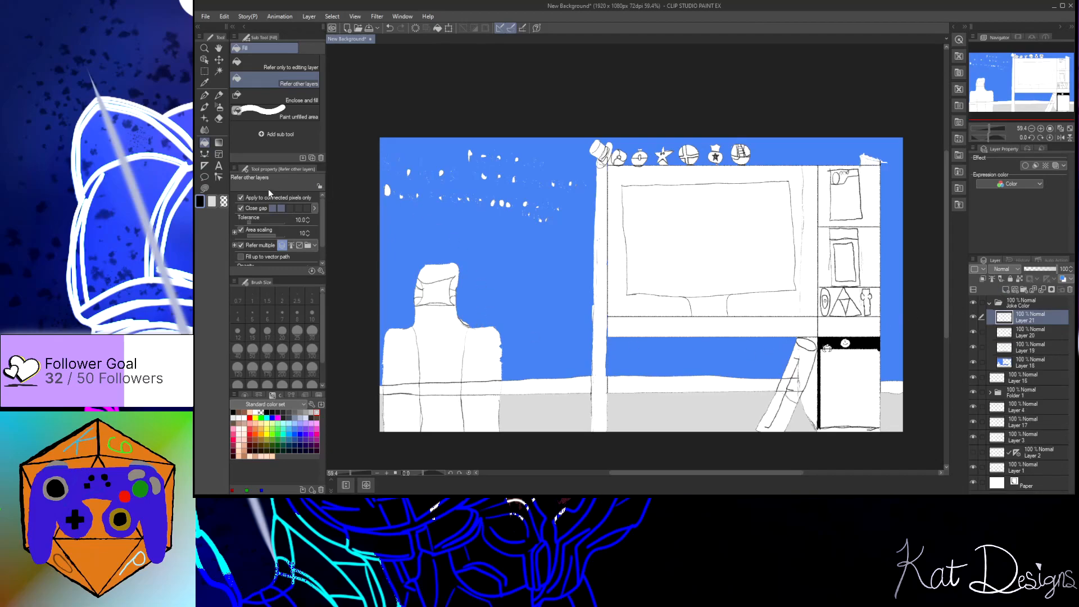
{"action": "left_click", "coordinate": [212, 204]}
{"action": "scroll", "coordinate": [844, 345], "scroll_direction": "up", "scroll_amount": 1}
{"action": "scroll", "coordinate": [824, 348], "scroll_direction": "up", "scroll_amount": 5}
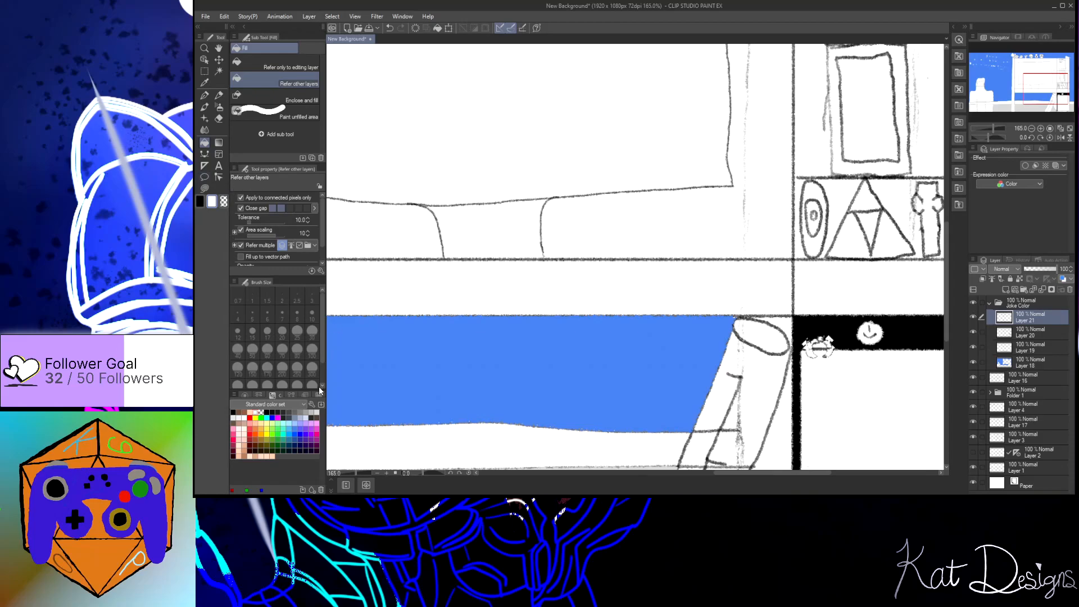
{"action": "left_click", "coordinate": [300, 412]}
{"action": "left_click", "coordinate": [821, 337]}
Step: Fill the round power symbol on the cabinet's black band with red, undoing the first trial fill
{"action": "left_click", "coordinate": [250, 433]}
{"action": "left_click", "coordinate": [879, 326]}
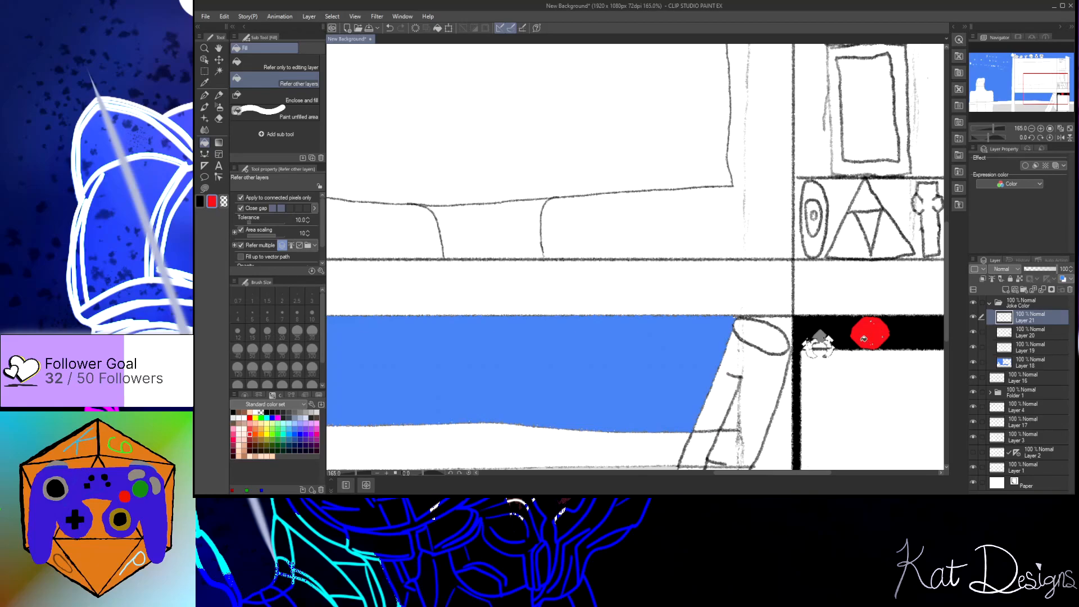
{"action": "key", "text": "ctrl+z"}
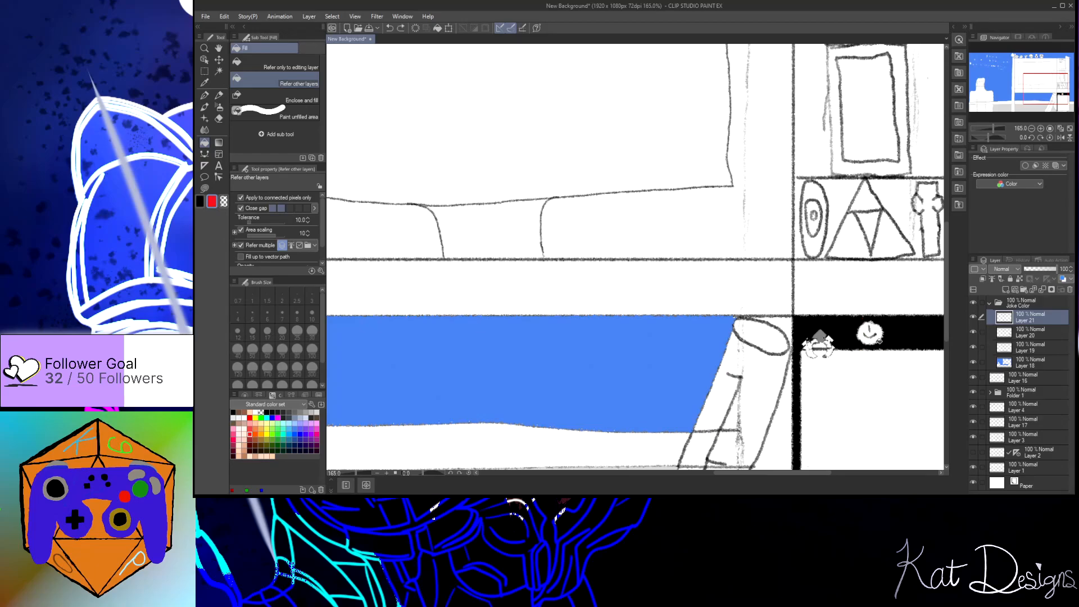
{"action": "scroll", "coordinate": [874, 340], "scroll_direction": "up", "scroll_amount": 8}
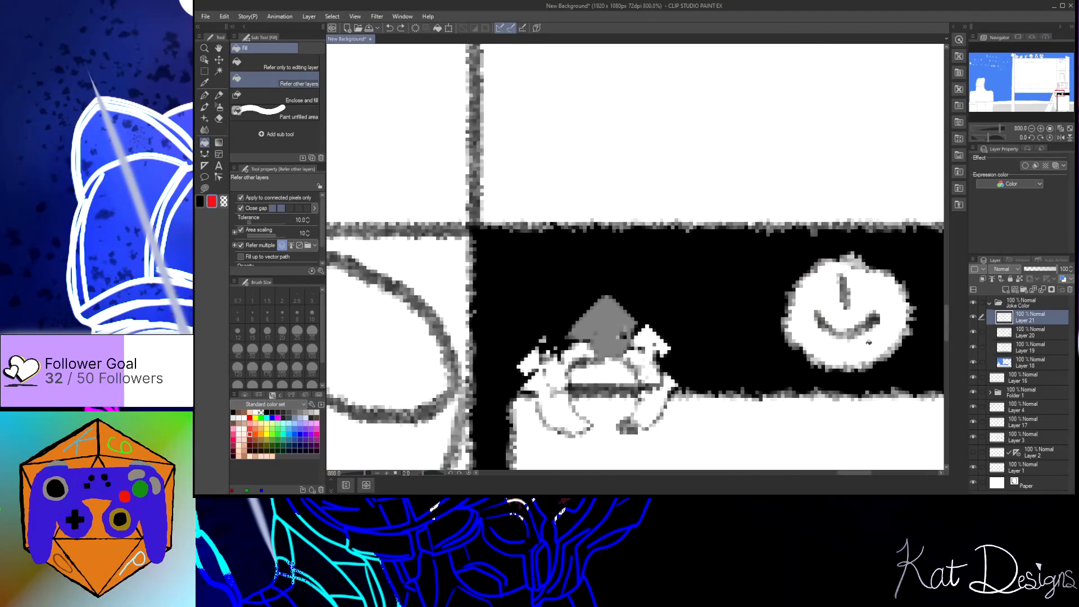
{"action": "scroll", "coordinate": [869, 342], "scroll_direction": "up", "scroll_amount": 5}
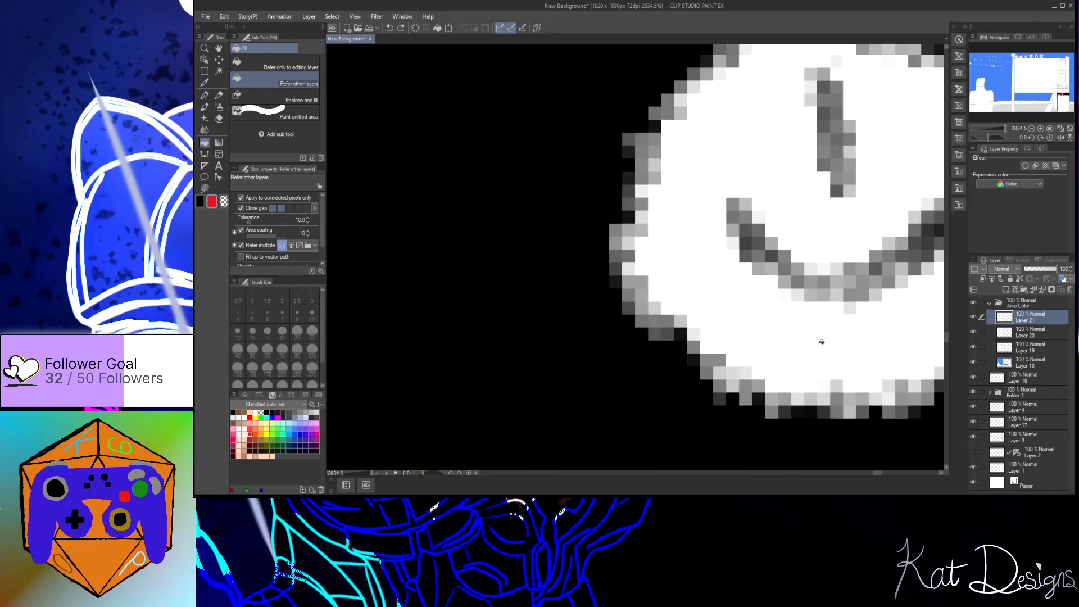
{"action": "scroll", "coordinate": [822, 342], "scroll_direction": "up", "scroll_amount": 1}
{"action": "left_click", "coordinate": [808, 344]}
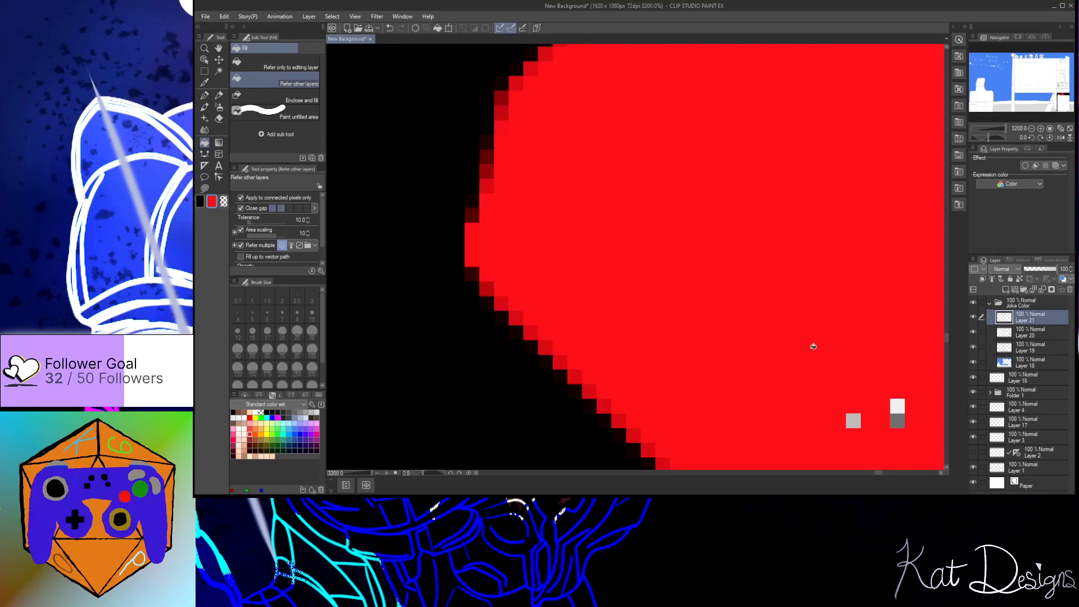
Step: View the whole drawing, collapse the Joke Color folder, and save the file
{"action": "scroll", "coordinate": [815, 343], "scroll_direction": "down", "scroll_amount": 4}
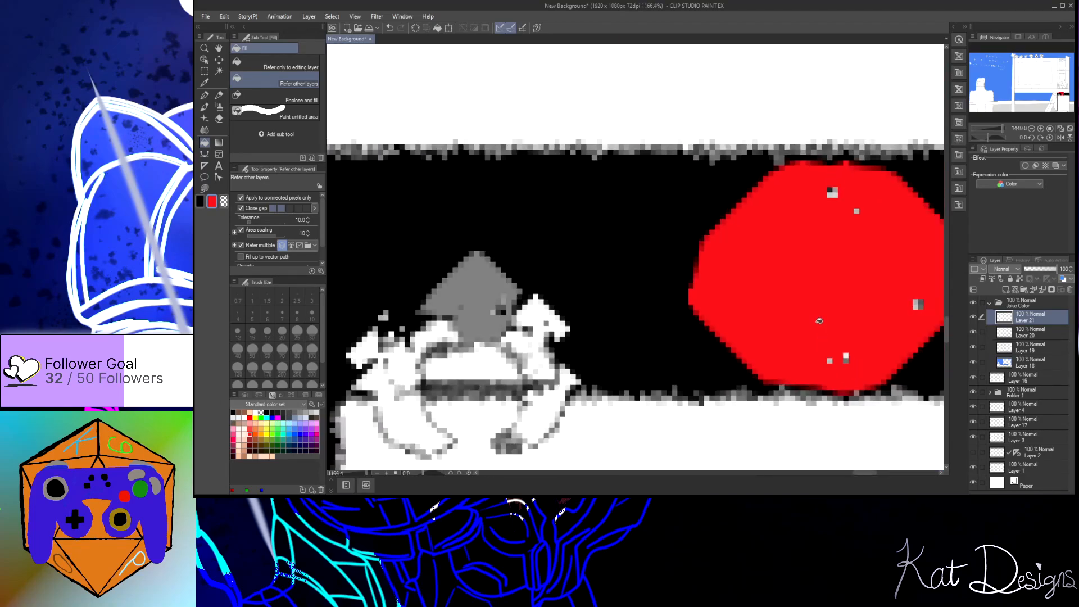
{"action": "scroll", "coordinate": [819, 320], "scroll_direction": "down", "scroll_amount": 6}
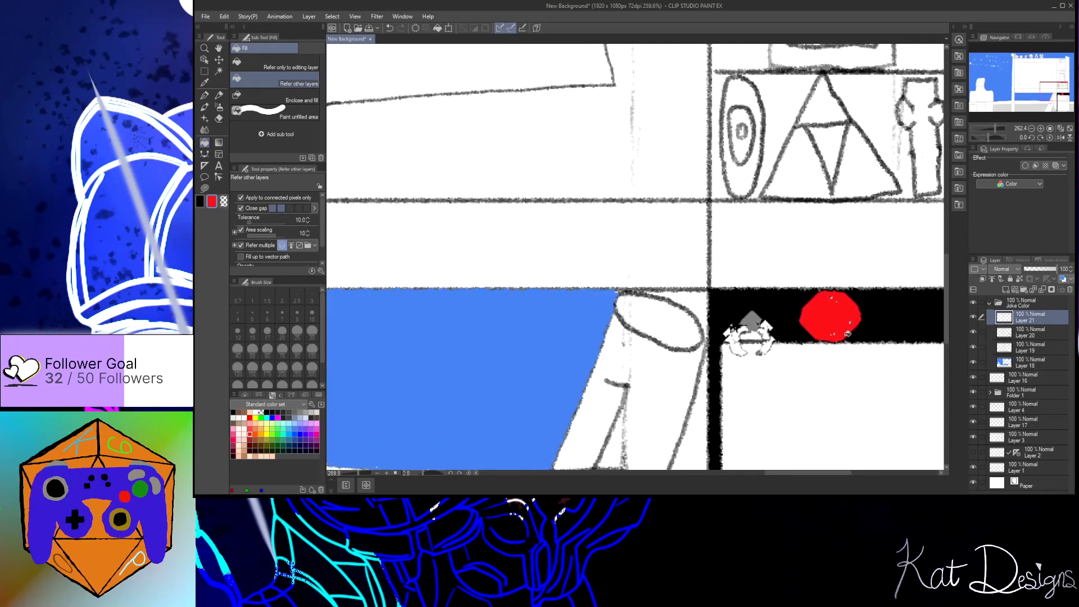
{"action": "scroll", "coordinate": [848, 334], "scroll_direction": "down", "scroll_amount": 2}
{"action": "scroll", "coordinate": [778, 336], "scroll_direction": "down", "scroll_amount": 5}
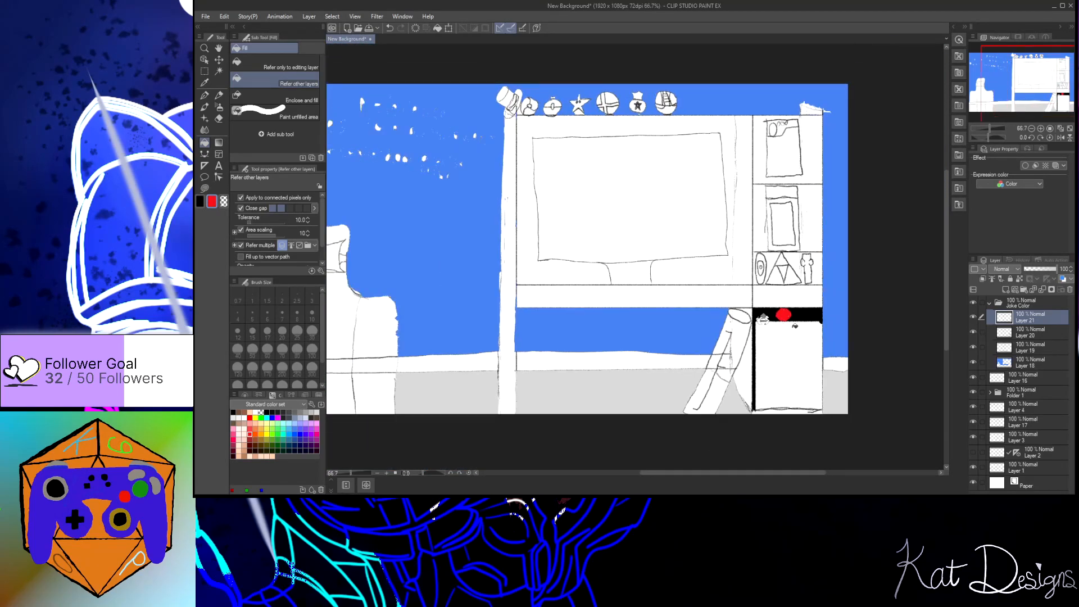
{"action": "scroll", "coordinate": [790, 352], "scroll_direction": "down", "scroll_amount": 1}
{"action": "scroll", "coordinate": [775, 343], "scroll_direction": "up", "scroll_amount": 2}
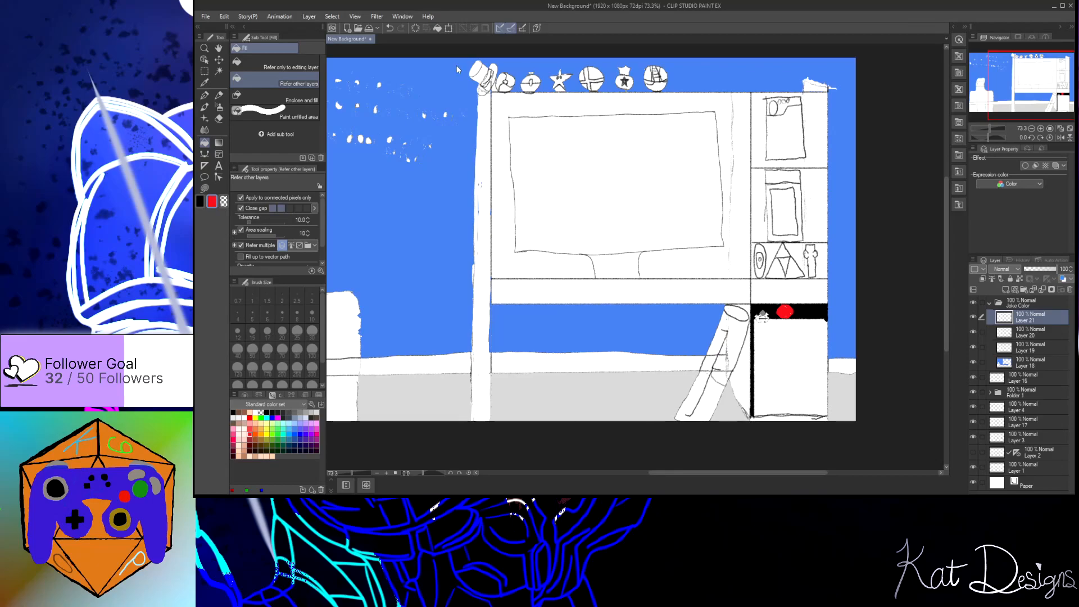
{"action": "scroll", "coordinate": [783, 268], "scroll_direction": "down", "scroll_amount": 3}
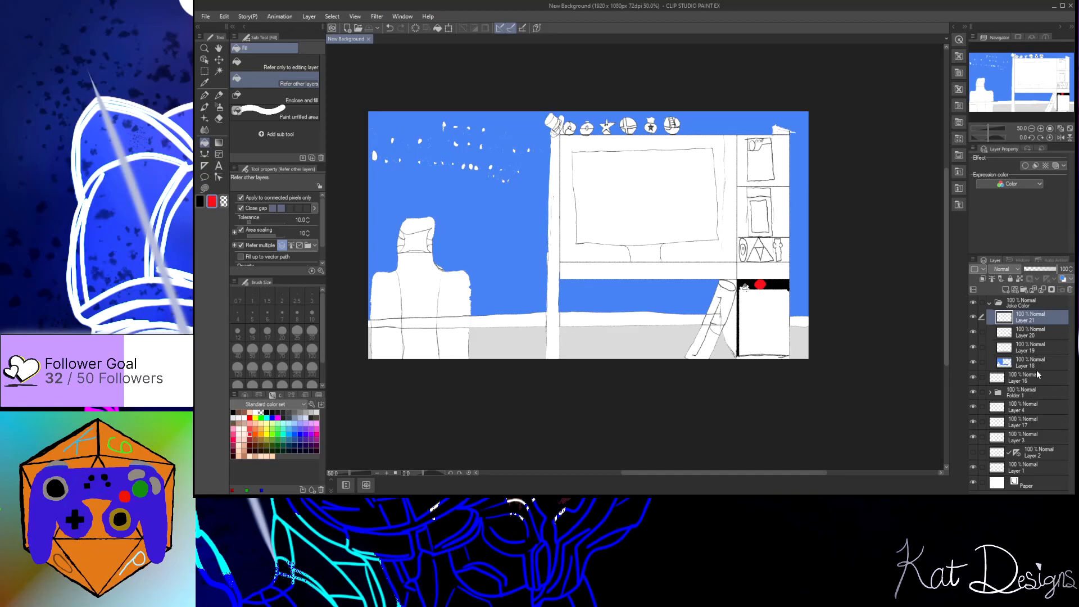
{"action": "left_click", "coordinate": [990, 303]}
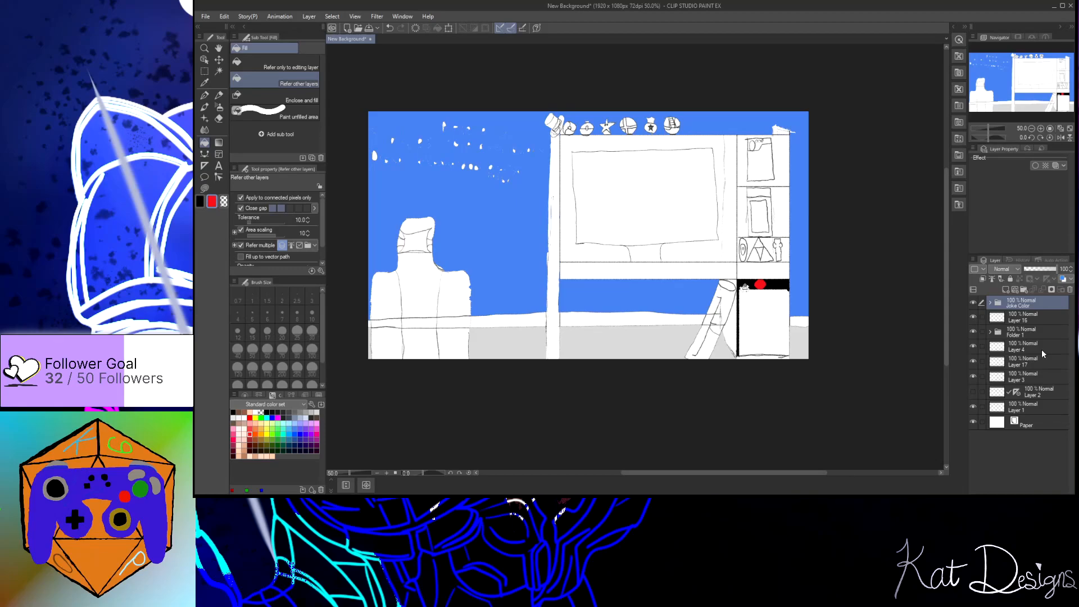
{"action": "key", "text": "ctrl+s"}
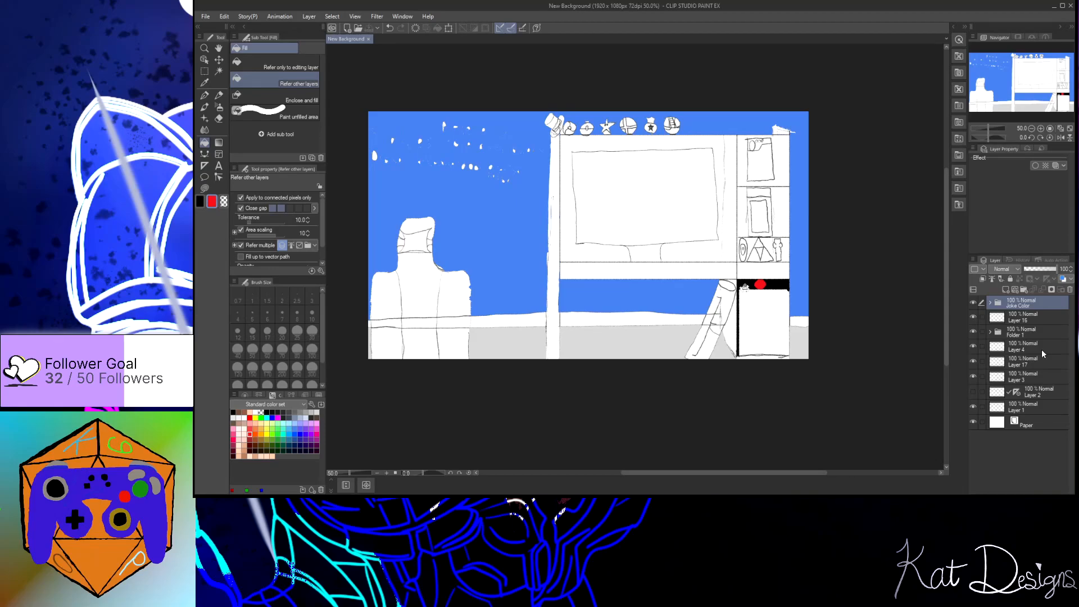